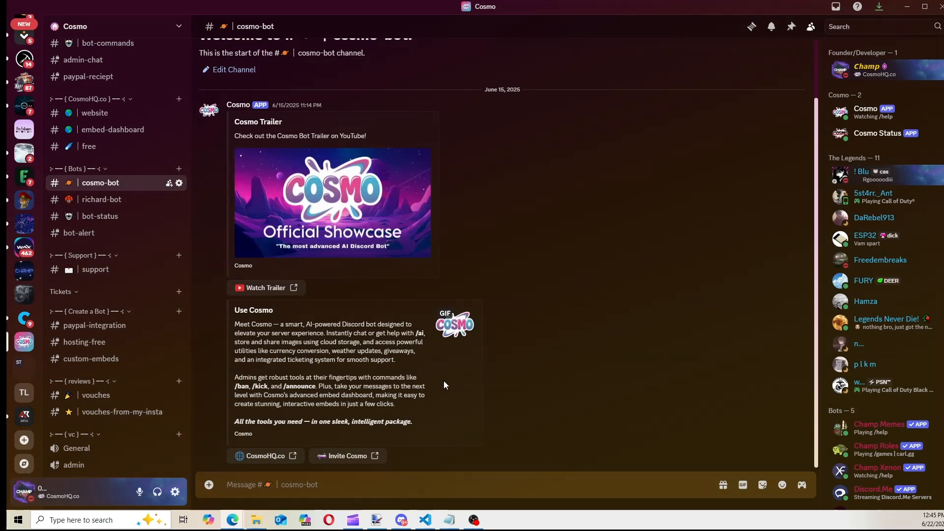
Step: Visit the CosmoHQ.co website linked in the cosmo-bot channel and open its Embed Builder
{"action": "left_click", "coordinate": [271, 455]}
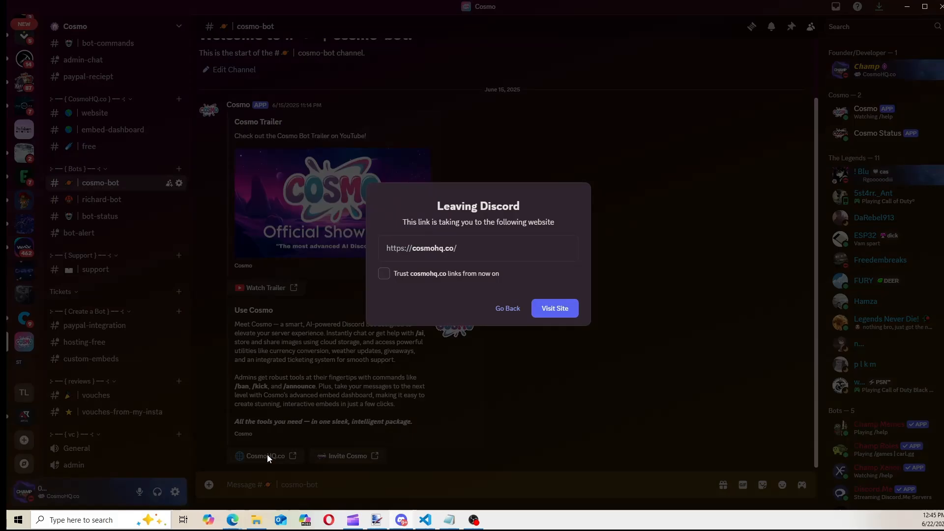
{"action": "left_click", "coordinate": [556, 311]}
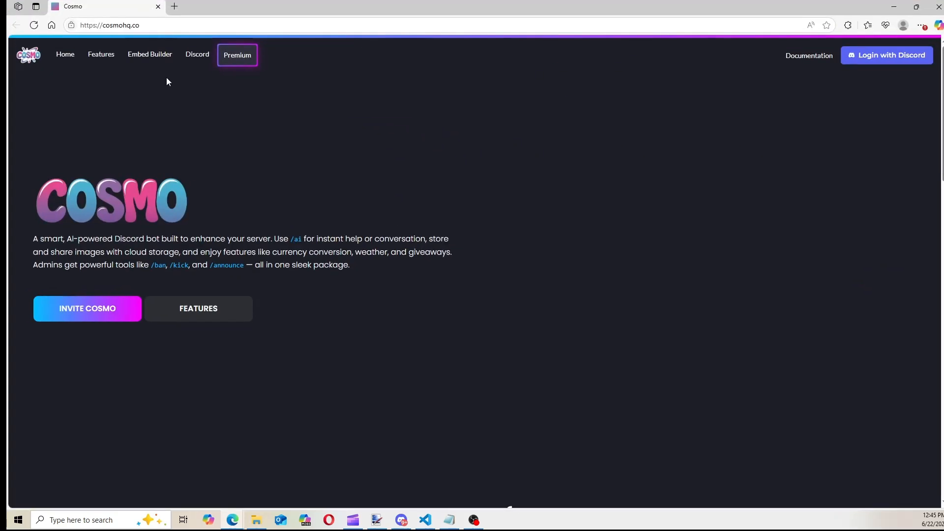
{"action": "left_click", "coordinate": [154, 59]}
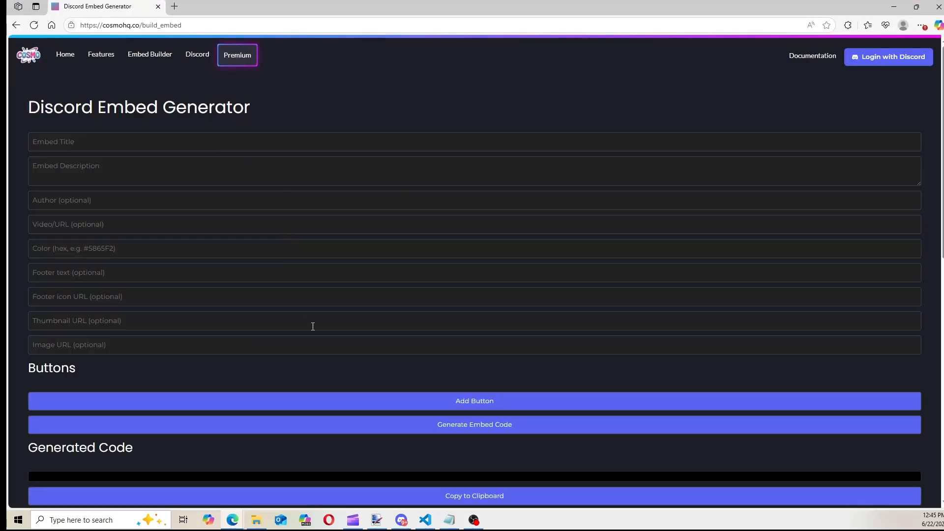
{"action": "scroll", "coordinate": [321, 353], "scroll_direction": "down", "scroll_amount": 2}
{"action": "scroll", "coordinate": [293, 238], "scroll_direction": "up", "scroll_amount": 2}
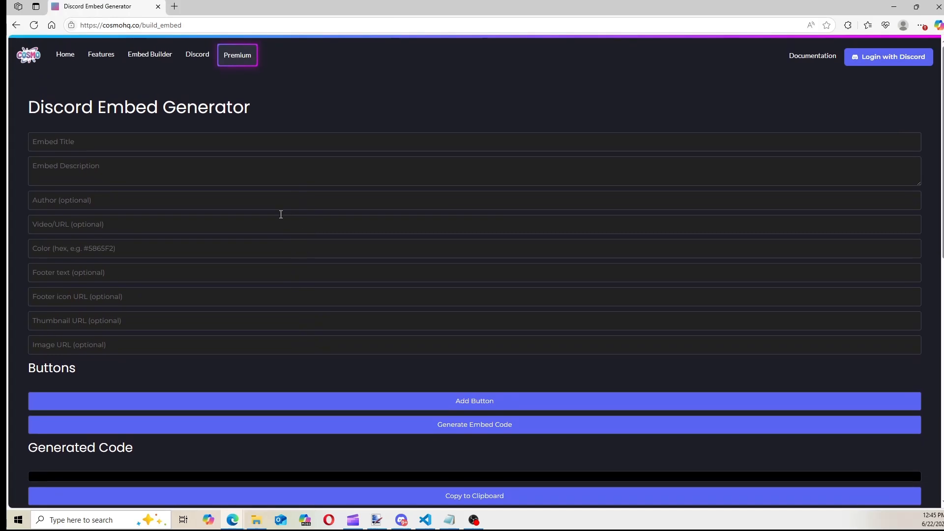
Step: Fill in the embed with the title "Test Embed", description "Welcome to the Jungle" and footer text "Cosmo"
{"action": "left_click", "coordinate": [283, 149]}
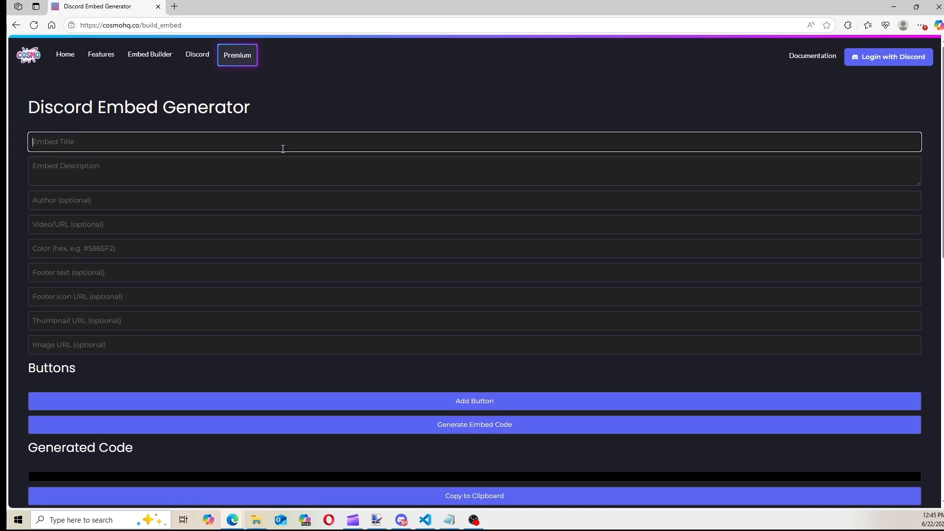
{"action": "type", "text": "Test Embed"}
{"action": "key", "text": "Tab"}
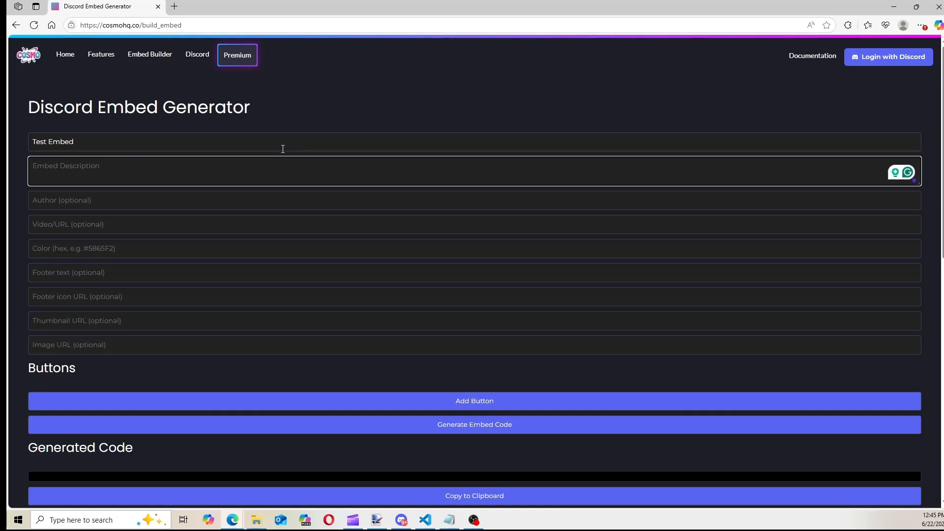
{"action": "type", "text": "Welcome "}
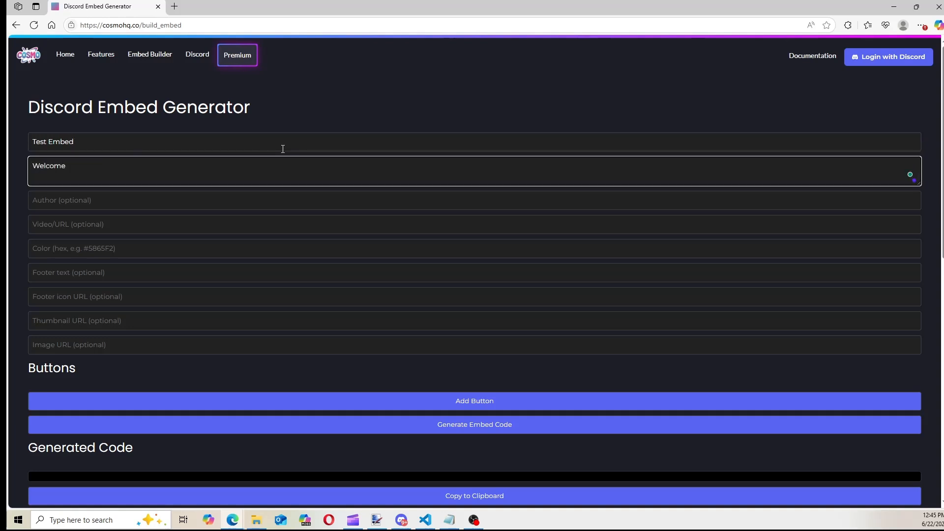
{"action": "type", "text": "to the Jungle"}
{"action": "left_click", "coordinate": [150, 273]}
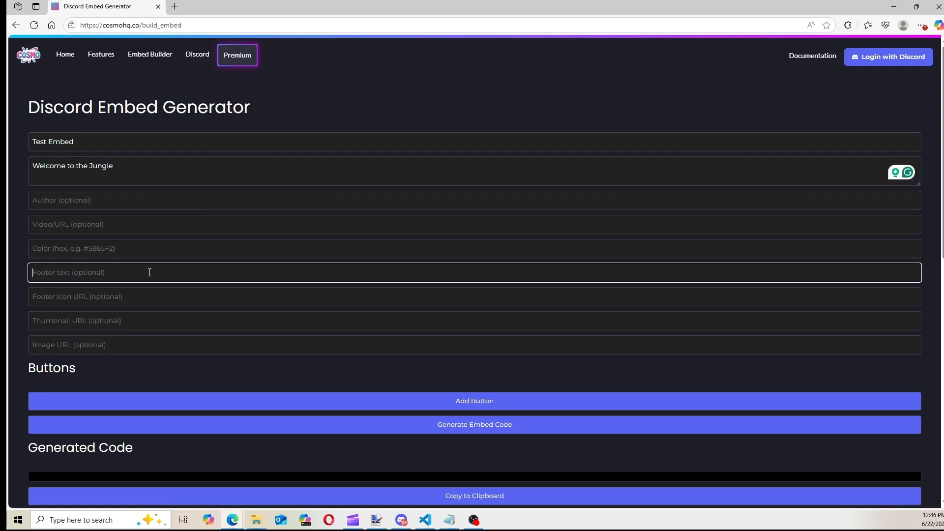
{"action": "type", "text": "Cosmo"}
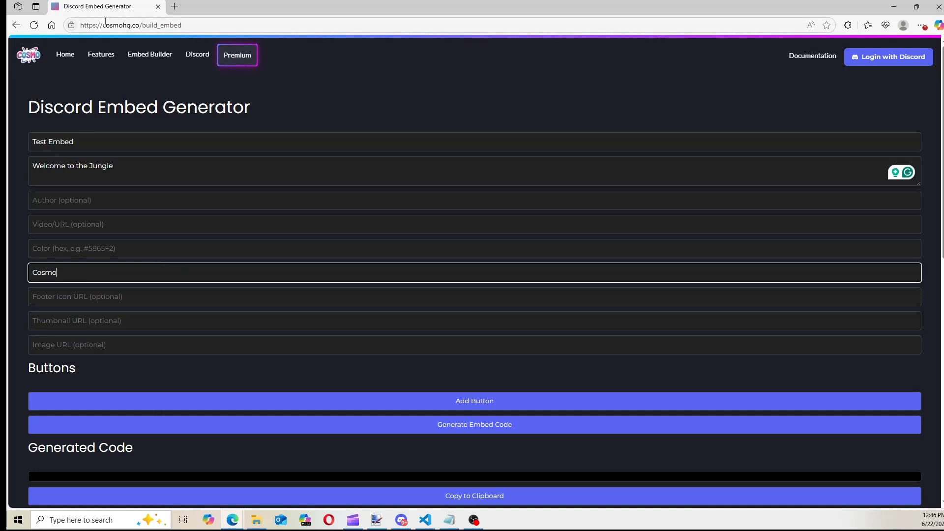
Step: Search Google for "hex color wheel" in a new tab and open the HTML Color Codes color picker
{"action": "left_click", "coordinate": [175, 6]}
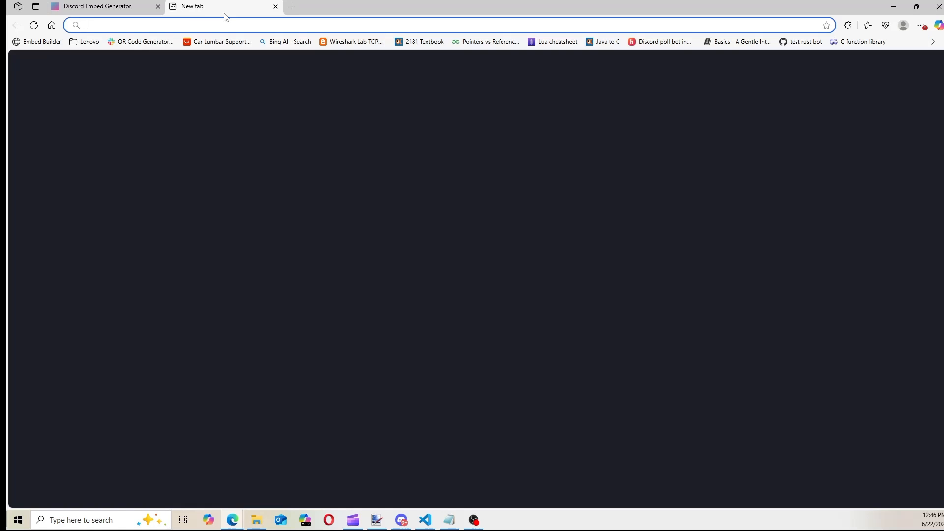
{"action": "type", "text": "go"}
{"action": "key", "text": "Return"}
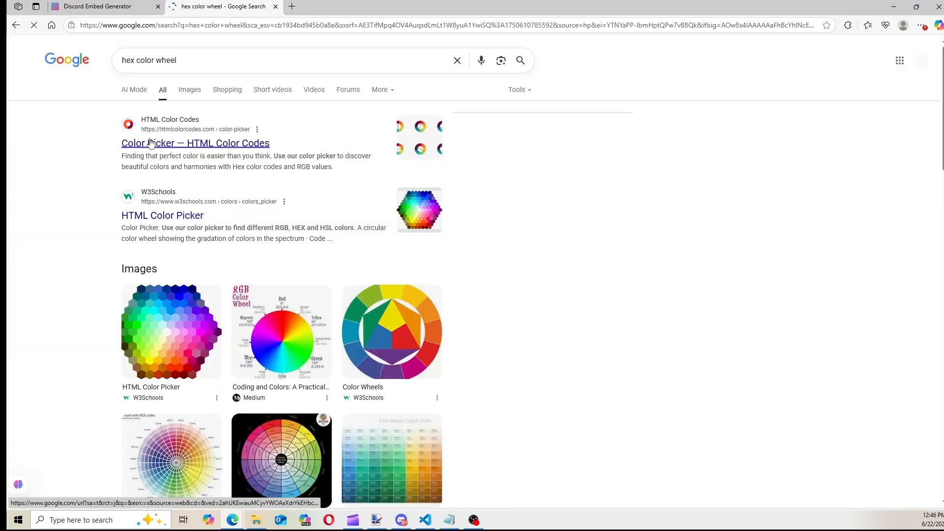
{"action": "left_click", "coordinate": [150, 141]}
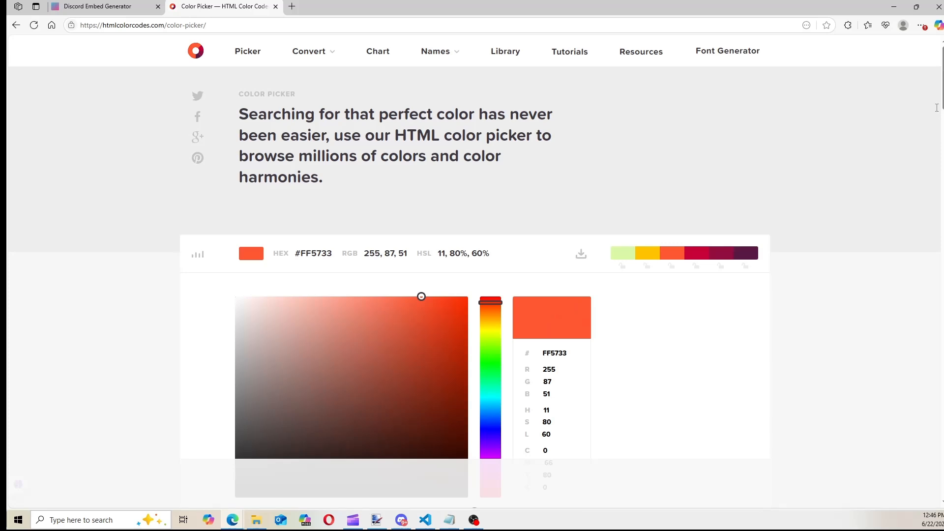
Step: Pick the bright purple #C81EF8 in the color picker
{"action": "scroll", "coordinate": [937, 107], "scroll_direction": "down", "scroll_amount": 8}
{"action": "scroll", "coordinate": [527, 258], "scroll_direction": "up", "scroll_amount": 5}
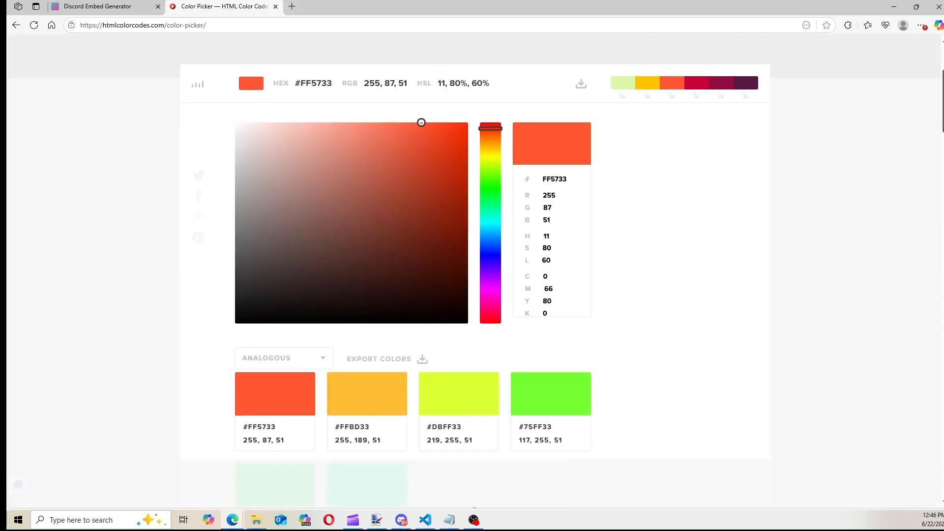
{"action": "left_click_drag", "start_coordinate": [493, 276], "coordinate": [495, 315]}
{"action": "left_click_drag", "start_coordinate": [437, 168], "coordinate": [443, 166]}
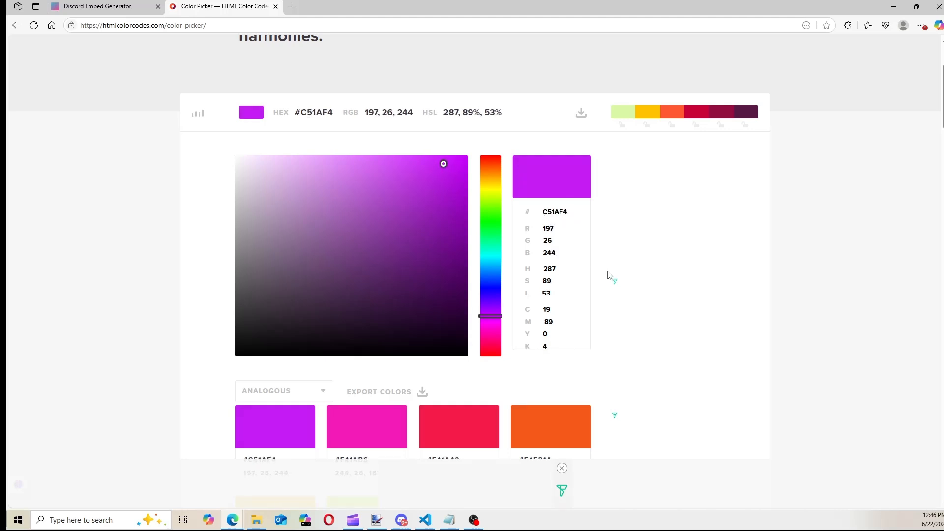
{"action": "scroll", "coordinate": [551, 214], "scroll_direction": "down", "scroll_amount": 5}
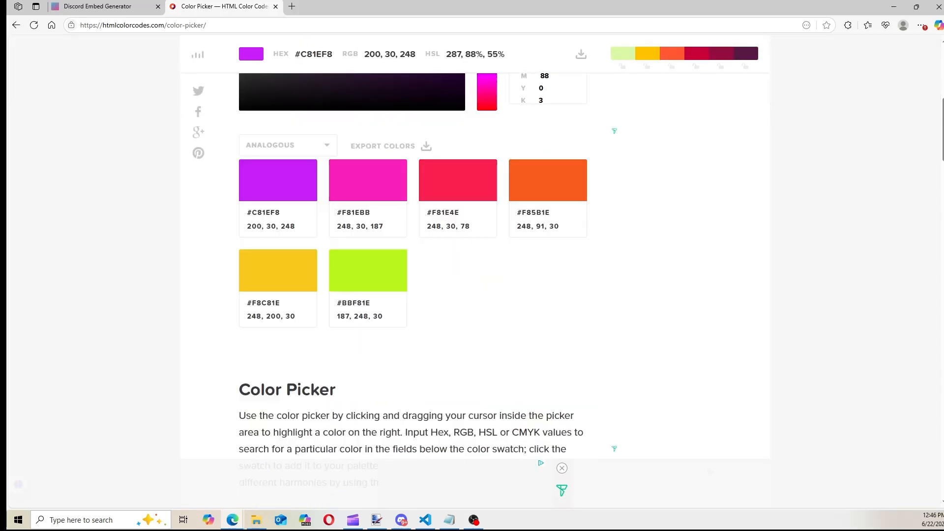
{"action": "scroll", "coordinate": [472, 271], "scroll_direction": "down", "scroll_amount": 1}
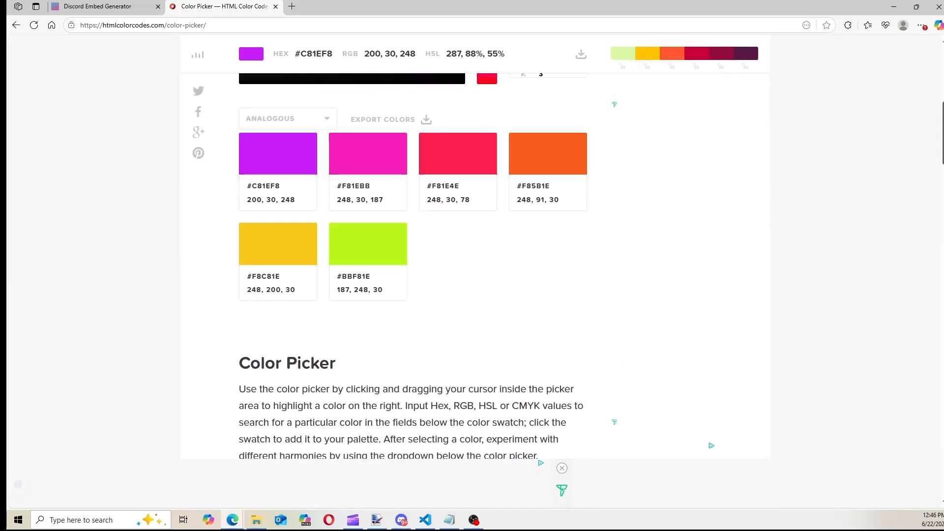
{"action": "scroll", "coordinate": [472, 271], "scroll_direction": "up", "scroll_amount": 7}
{"action": "scroll", "coordinate": [472, 271], "scroll_direction": "down", "scroll_amount": 2}
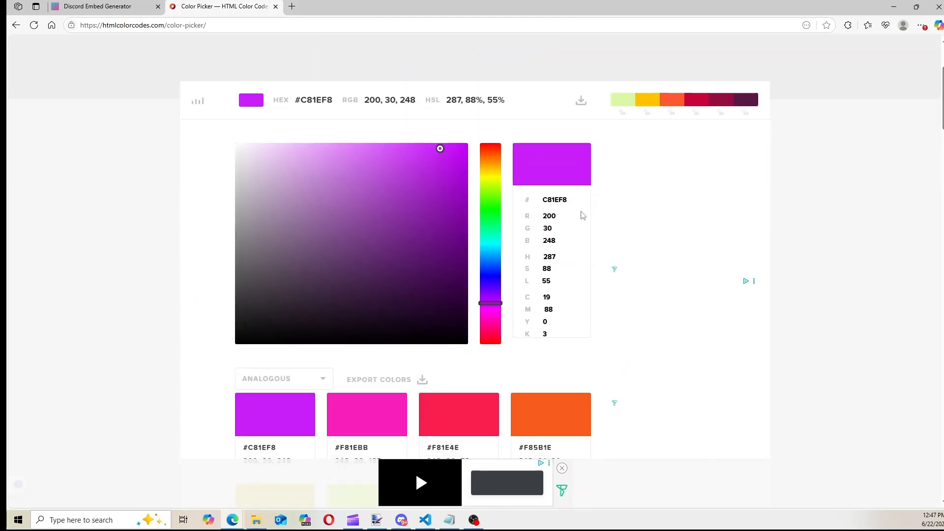
Step: Copy the purple's hex code, close the color picker page and set the embed color to #c81ef8
{"action": "left_click", "coordinate": [561, 200]}
{"action": "double_click", "coordinate": [556, 201]}
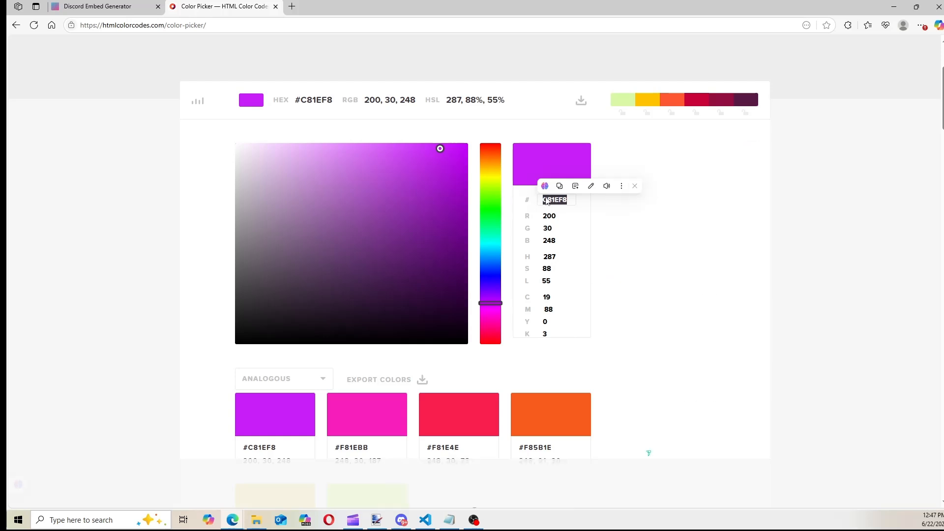
{"action": "left_click", "coordinate": [276, 6]}
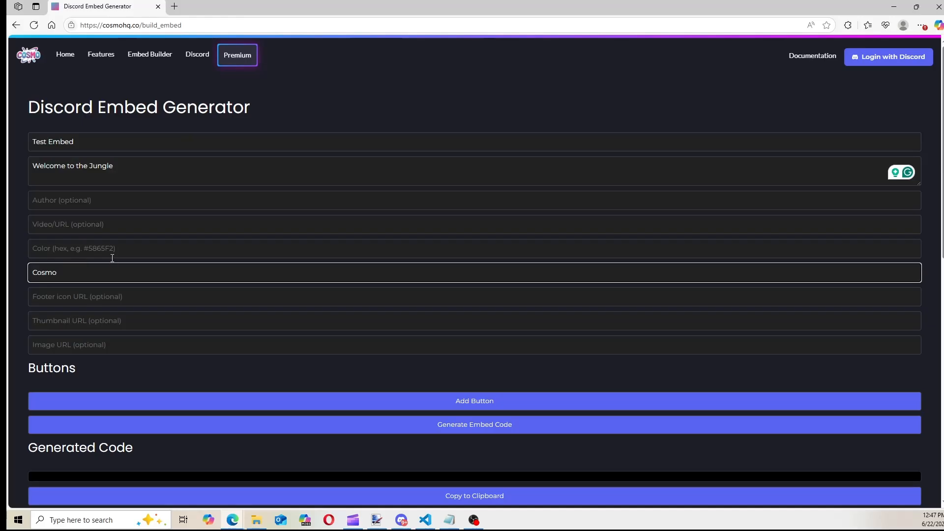
{"action": "left_click", "coordinate": [114, 248]}
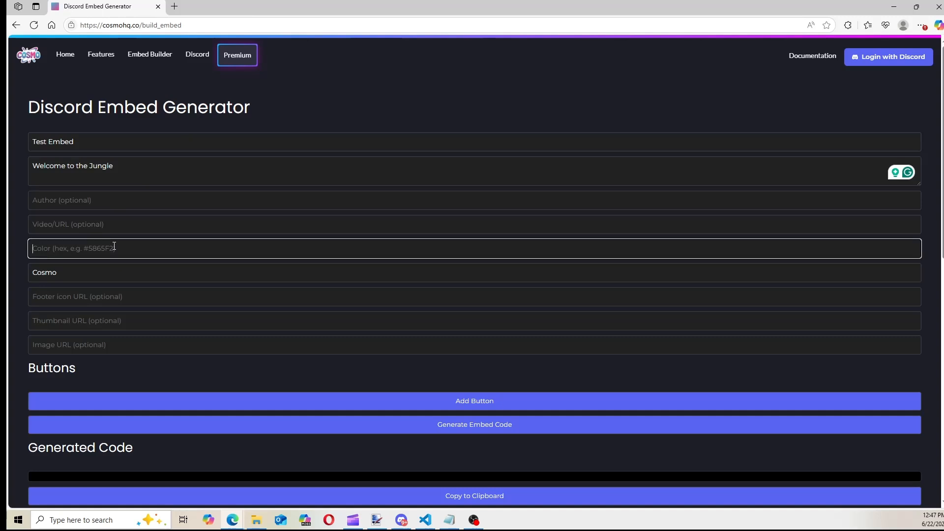
{"action": "type", "text": "c81ef8"}
{"action": "left_click_drag", "start_coordinate": [64, 250], "coordinate": [15, 258]}
{"action": "key", "text": "BackSpace"}
{"action": "key", "text": "ctrl+z"}
{"action": "type", "text": "#"}
{"action": "scroll", "coordinate": [148, 187], "scroll_direction": "down", "scroll_amount": 1}
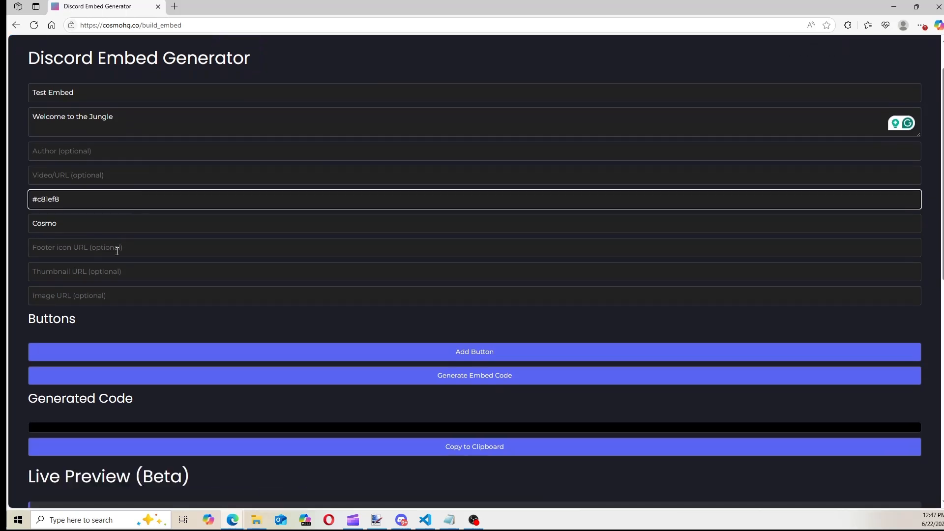
Step: Paste the Discord-hosted GIF link as the embed's footer icon URL and go to the thumbnail URL field
{"action": "left_click", "coordinate": [116, 247]}
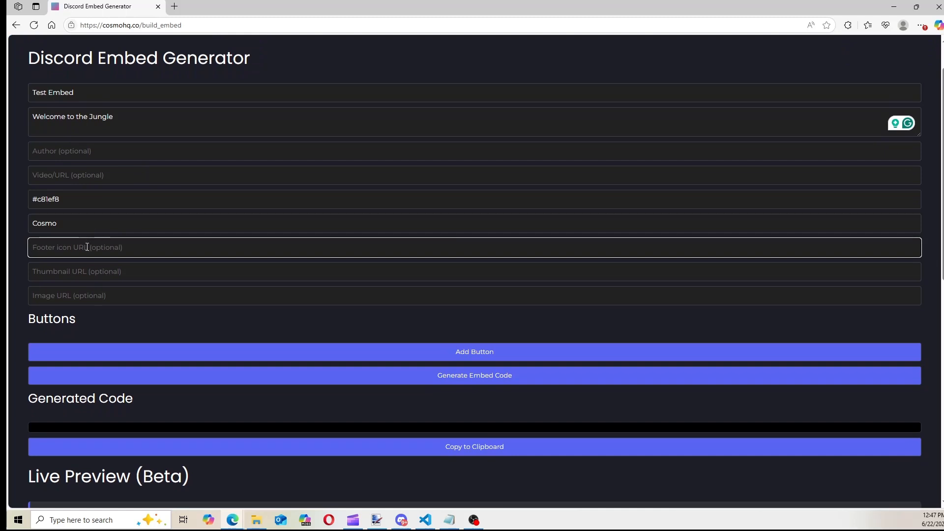
{"action": "left_click", "coordinate": [400, 520]}
{"action": "left_click", "coordinate": [392, 521]}
{"action": "left_click", "coordinate": [151, 251]}
{"action": "key", "text": "ctrl+v"}
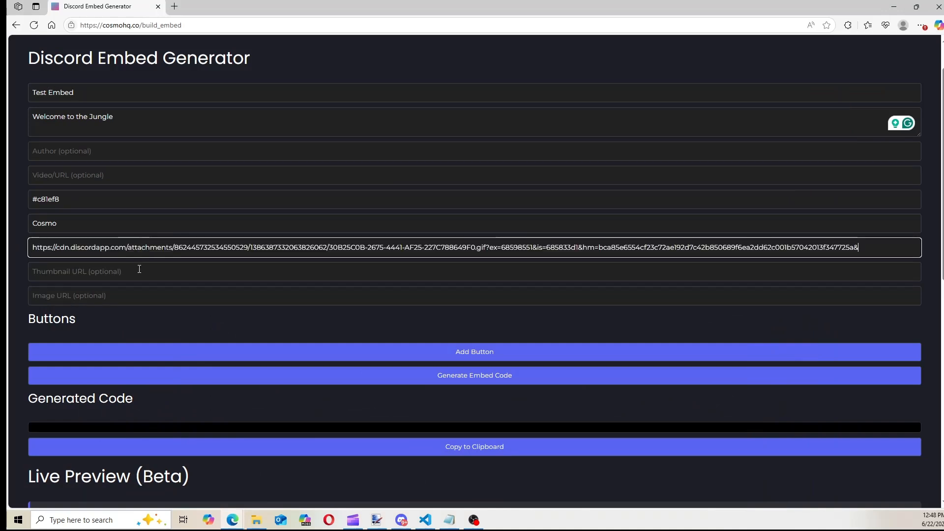
{"action": "left_click", "coordinate": [139, 274]}
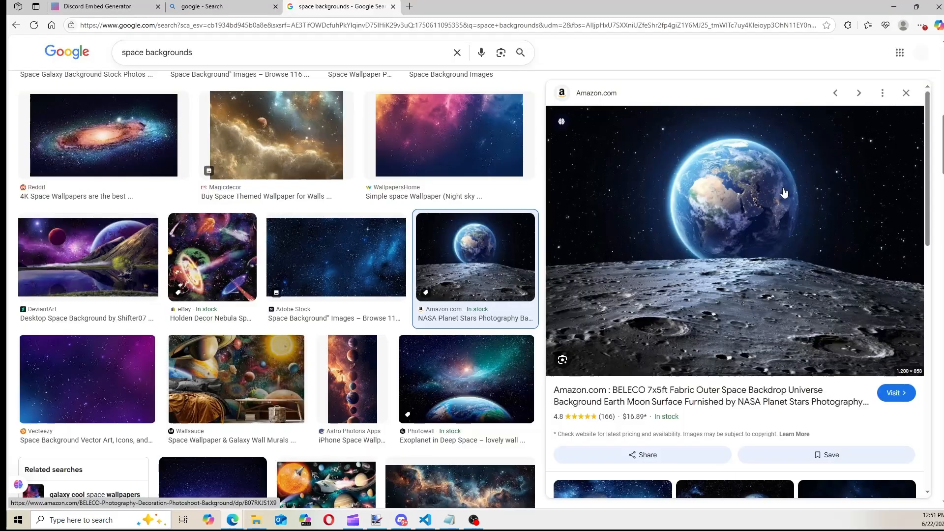
Step: Save the previewed Earth-over-moon picture from the "space backgrounds" image results as a JPEG in Downloads
{"action": "right_click", "coordinate": [556, 180]}
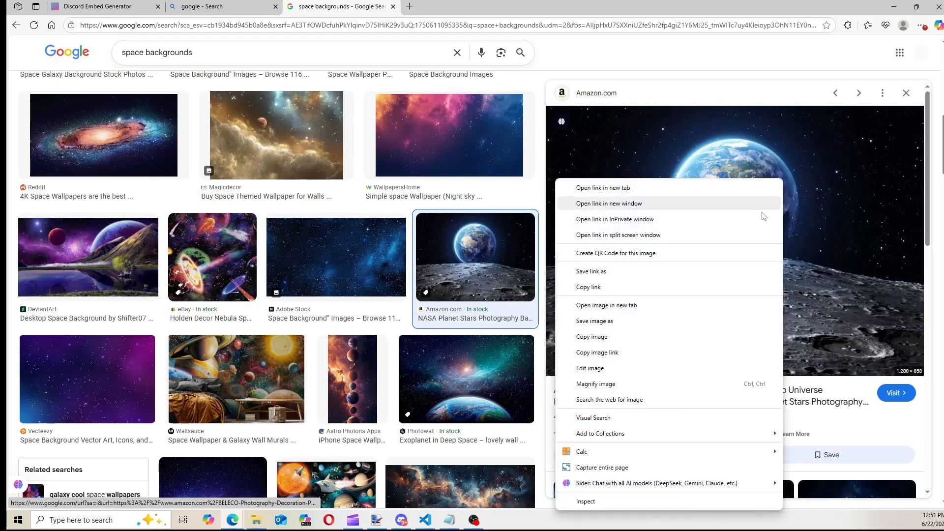
{"action": "left_click", "coordinate": [622, 322]}
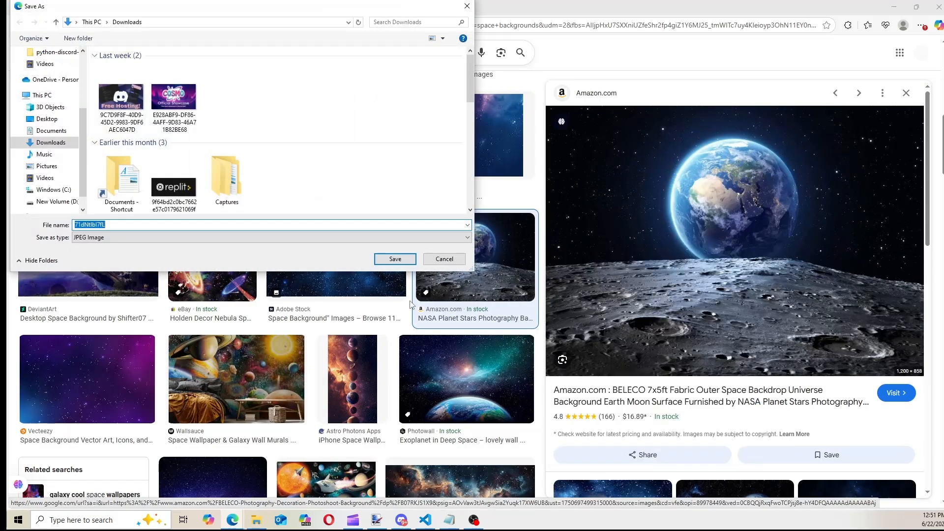
{"action": "left_click", "coordinate": [402, 260]}
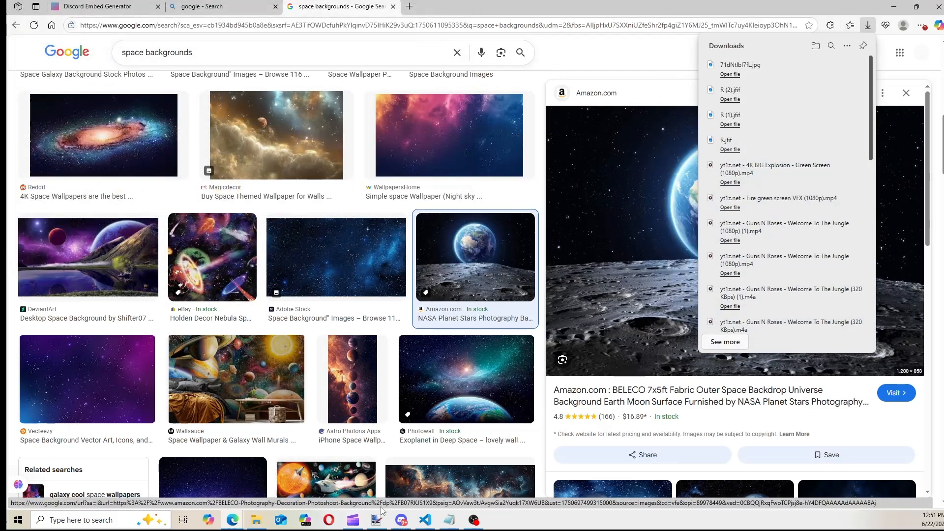
Step: Switch to Discord and upload 71dNtlbI7fL.jpg in the me channel with Cosmo's /img_uploadimages command
{"action": "left_click", "coordinate": [402, 520]}
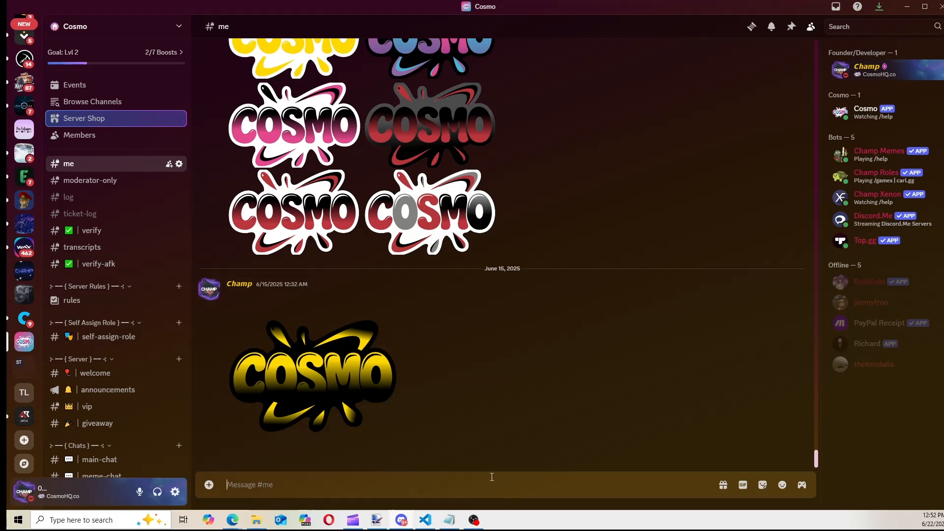
{"action": "type", "text": "/"}
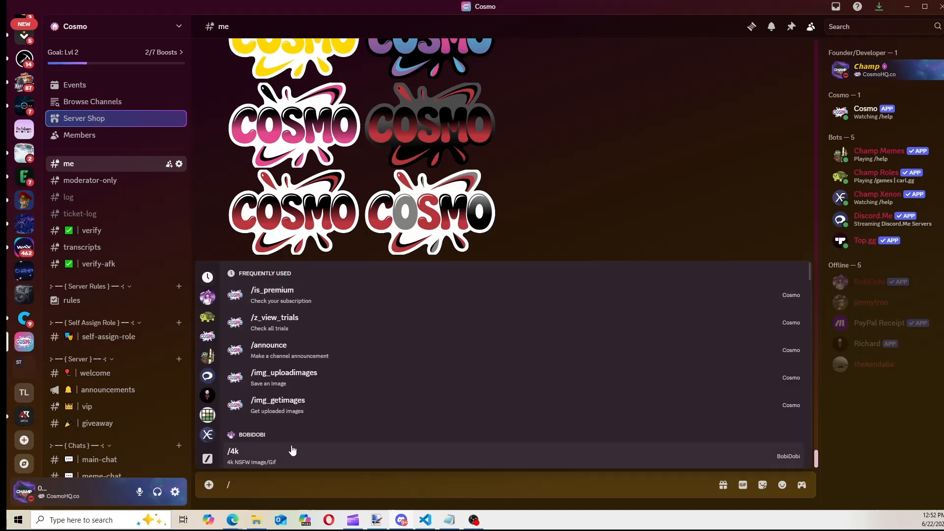
{"action": "type", "text": "img"}
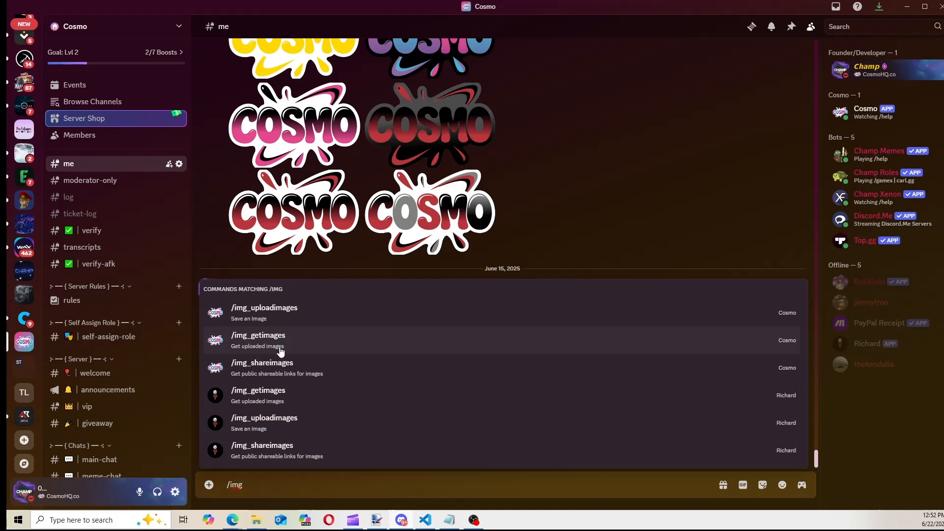
{"action": "left_click", "coordinate": [291, 310]}
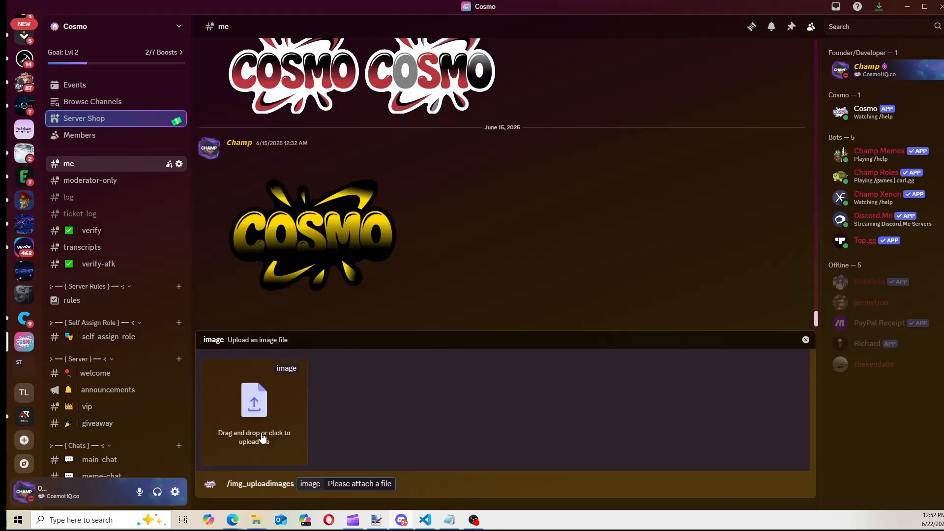
{"action": "left_click", "coordinate": [262, 437]}
{"action": "double_click", "coordinate": [122, 95]}
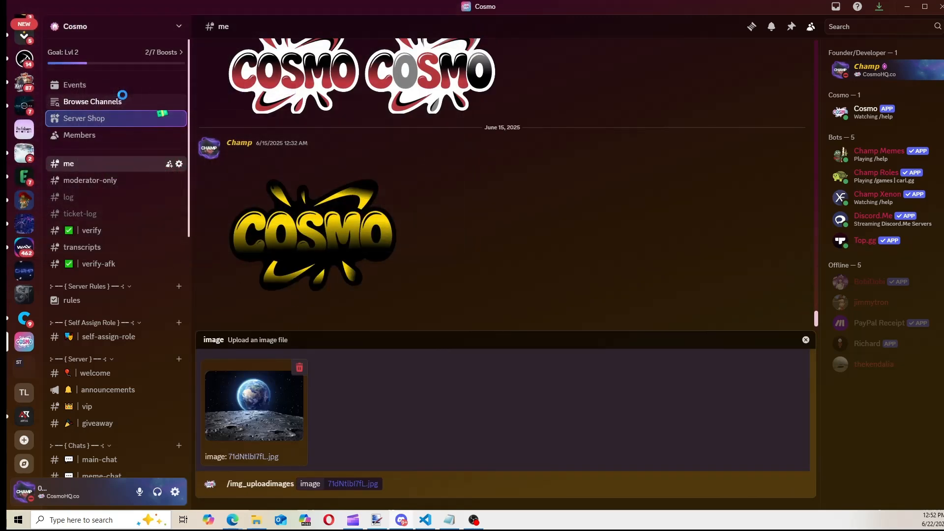
{"action": "left_click", "coordinate": [430, 480]}
{"action": "key", "text": "Return"}
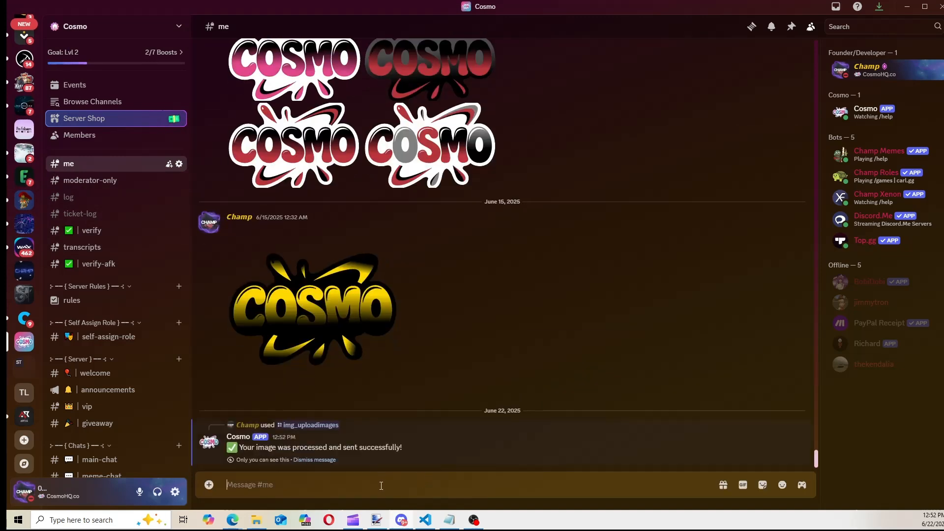
Step: Run Cosmo's /img_getimages command and select the file name 71dNtlbI7fL.jpg in the bot's direct message to copy it
{"action": "type", "text": "/"}
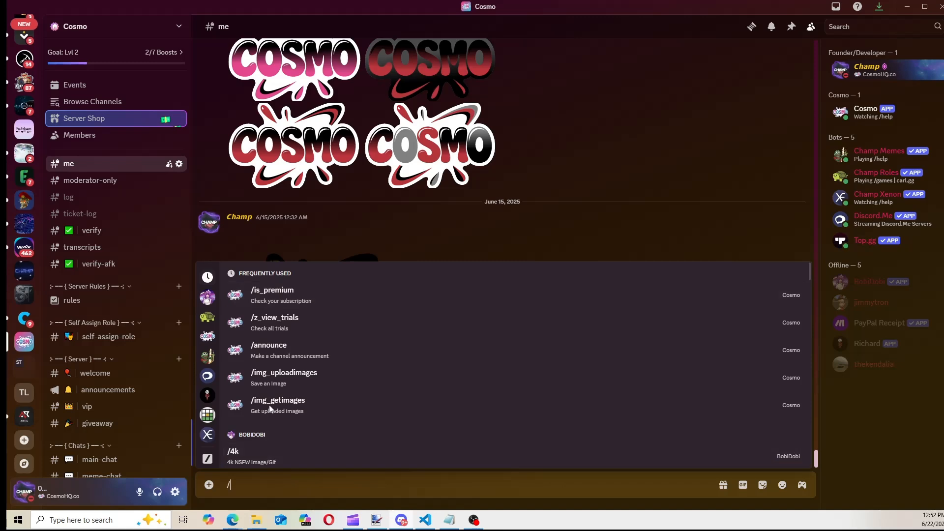
{"action": "left_click", "coordinate": [297, 399]}
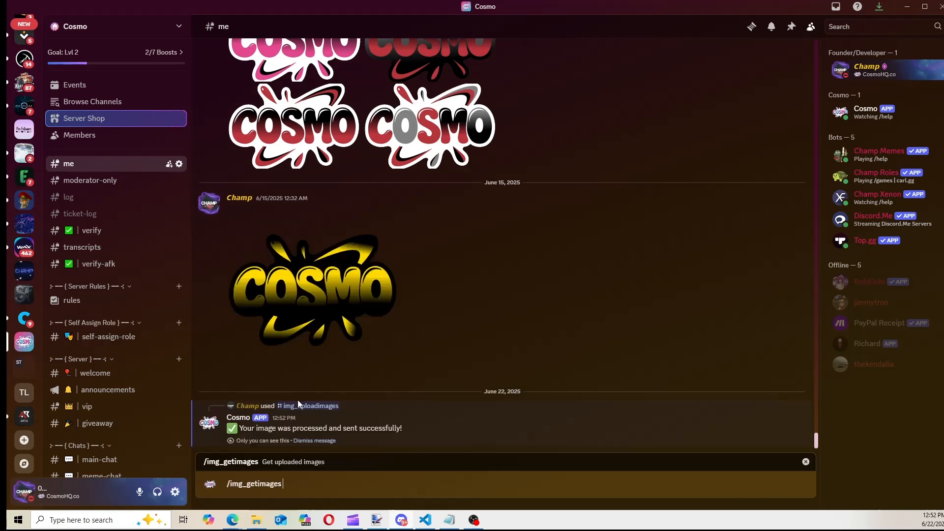
{"action": "key", "text": "Return"}
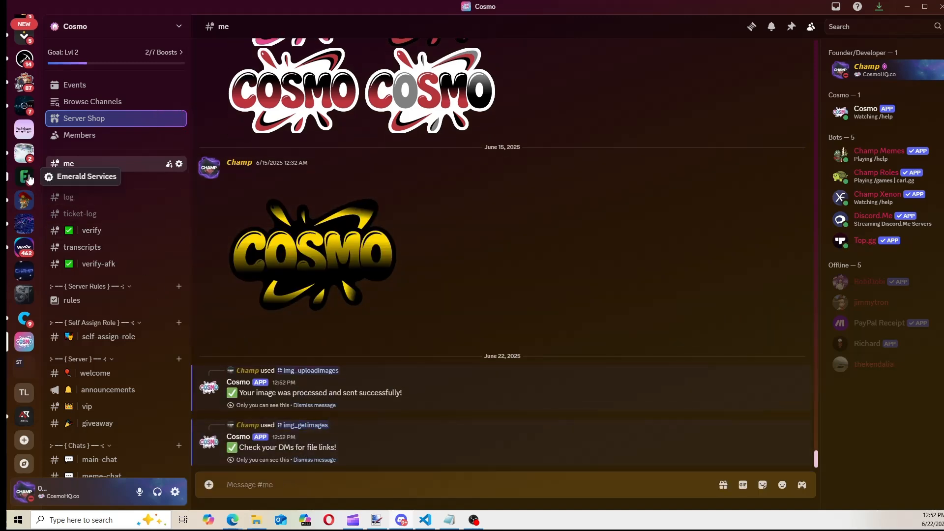
{"action": "scroll", "coordinate": [28, 179], "scroll_direction": "up", "scroll_amount": 10}
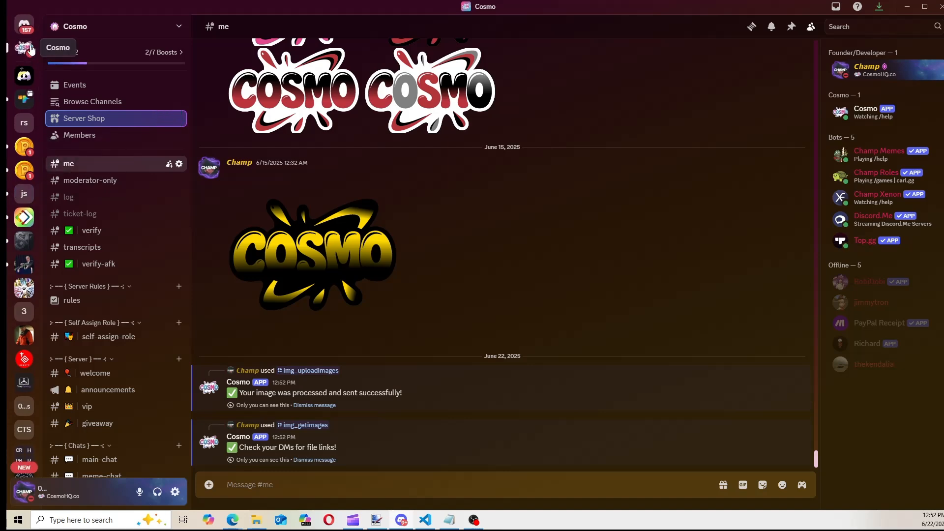
{"action": "left_click", "coordinate": [31, 49]}
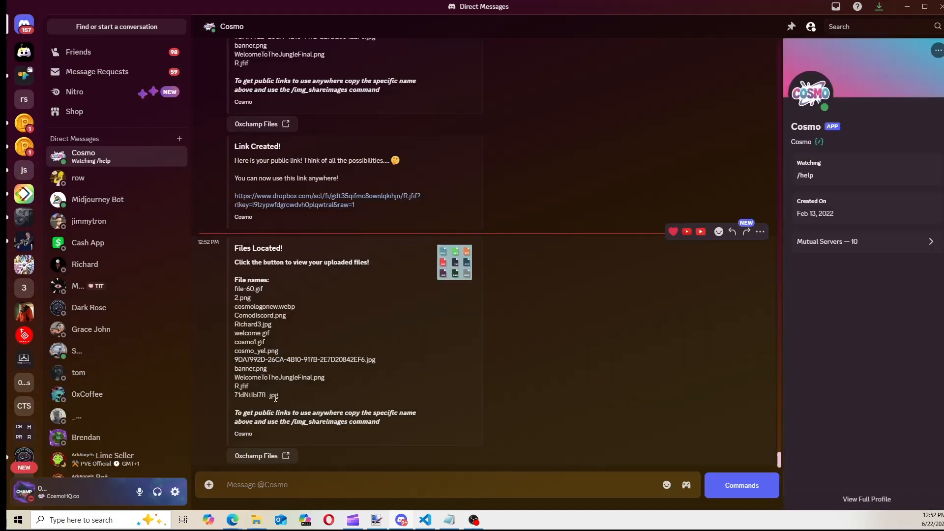
{"action": "left_click_drag", "start_coordinate": [278, 399], "coordinate": [235, 399]}
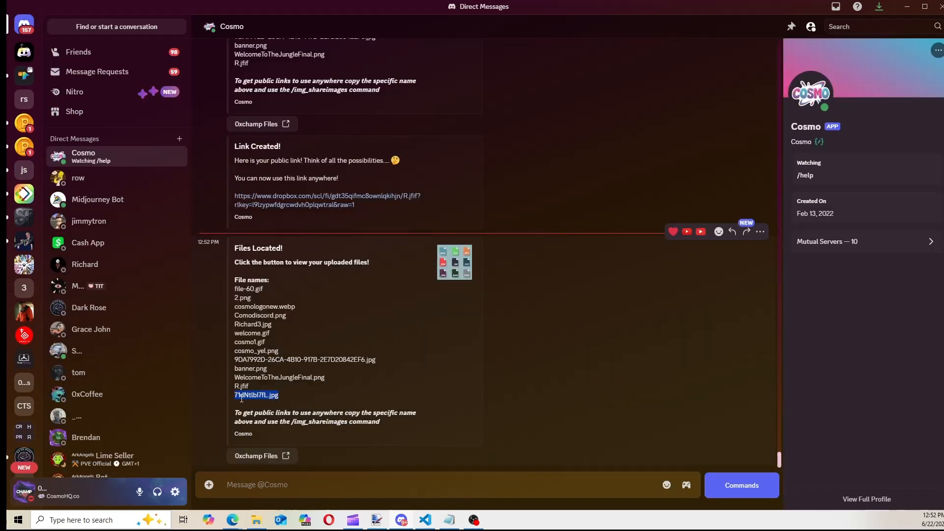
Step: Return to the Cosmo server's me channel and run Cosmo's /img_shareimages command with the copied file name 71dNtlbI7fL.jpg
{"action": "scroll", "coordinate": [27, 333], "scroll_direction": "down", "scroll_amount": 10}
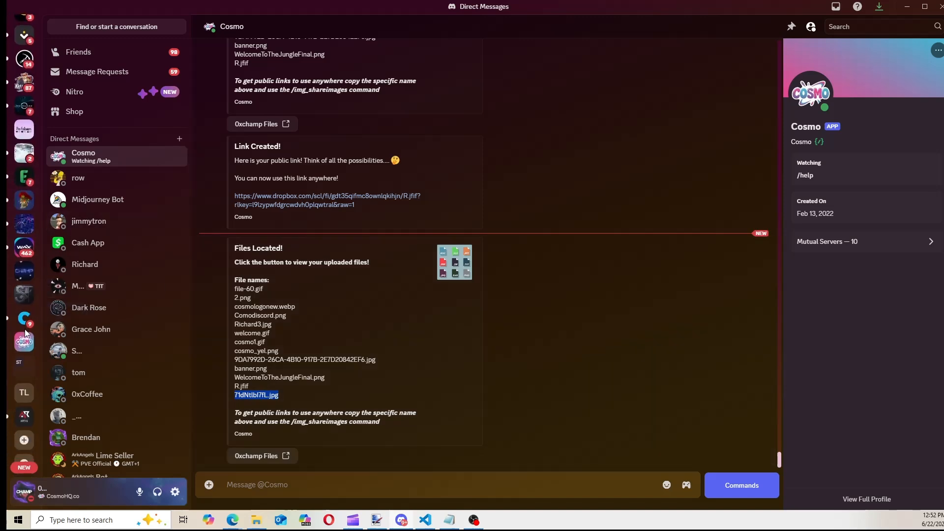
{"action": "left_click", "coordinate": [24, 343]}
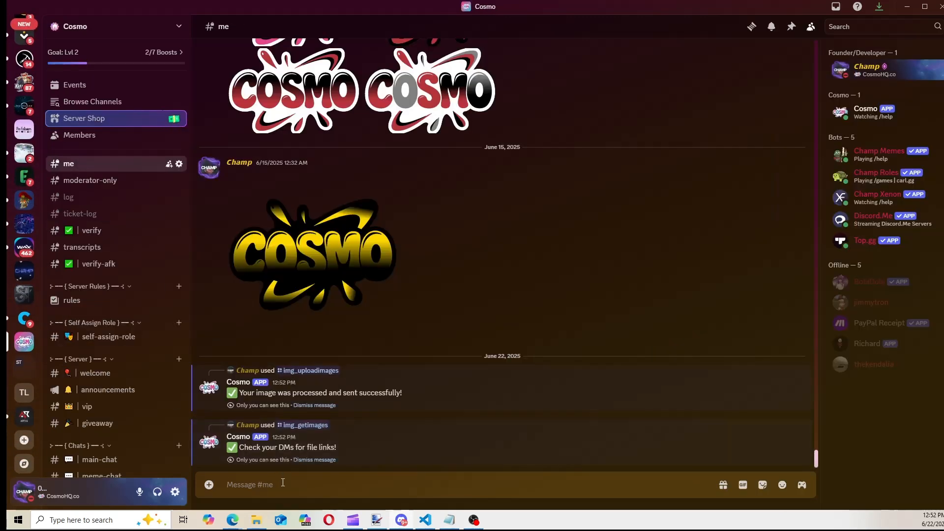
{"action": "type", "text": "/im"}
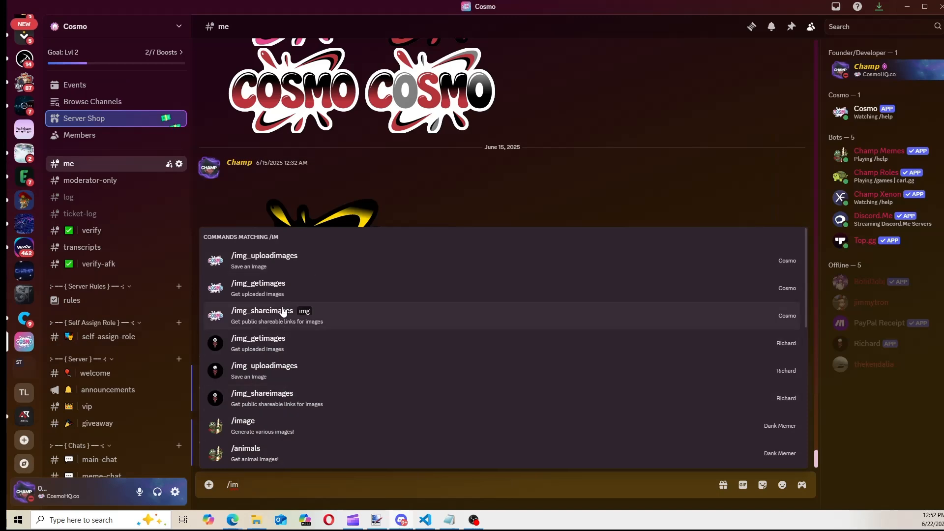
{"action": "left_click", "coordinate": [283, 312]}
{"action": "key", "text": "ctrl+v"}
{"action": "key", "text": "Return"}
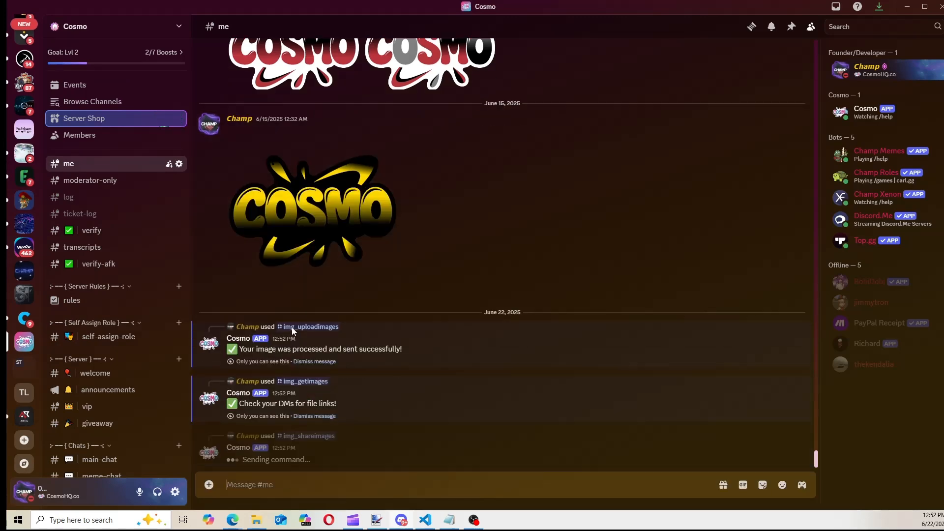
Step: Open the Cosmo bot's direct messages and copy the new public Dropbox link for 71dNtlbI7fL.jpg
{"action": "scroll", "coordinate": [22, 282], "scroll_direction": "up", "scroll_amount": 1}
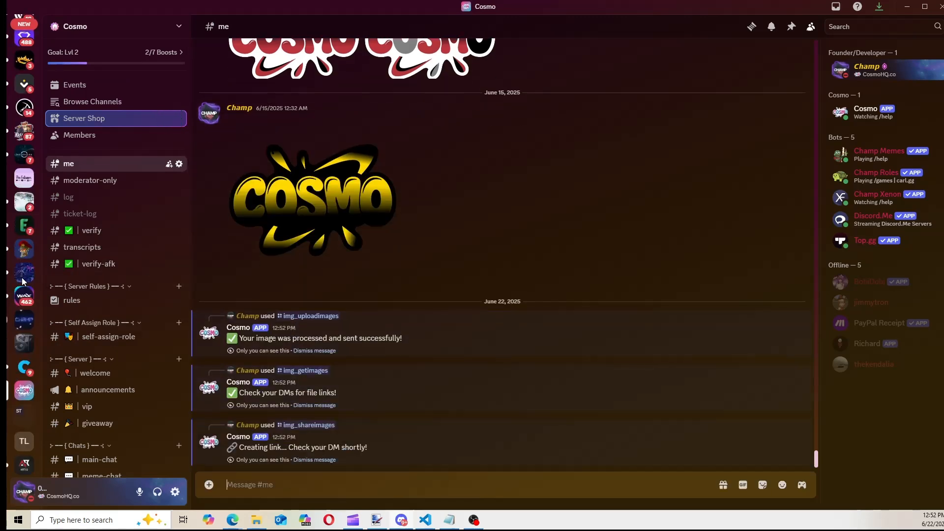
{"action": "scroll", "coordinate": [22, 280], "scroll_direction": "down", "scroll_amount": 3}
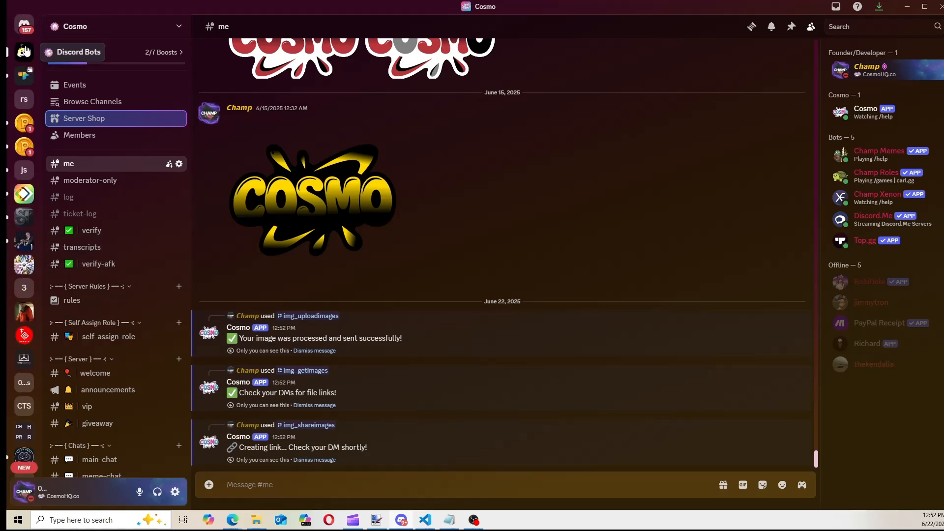
{"action": "left_click", "coordinate": [23, 45]}
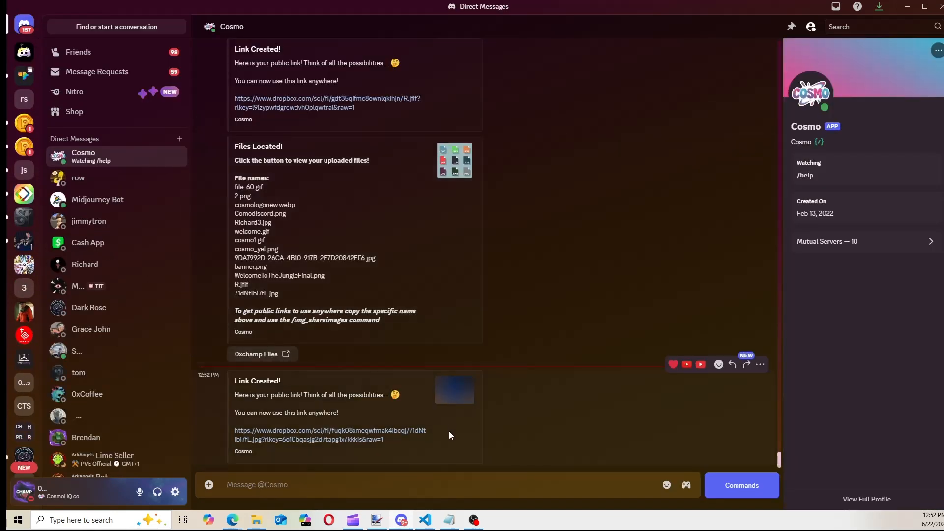
{"action": "right_click", "coordinate": [352, 437]}
{"action": "left_click", "coordinate": [371, 453]}
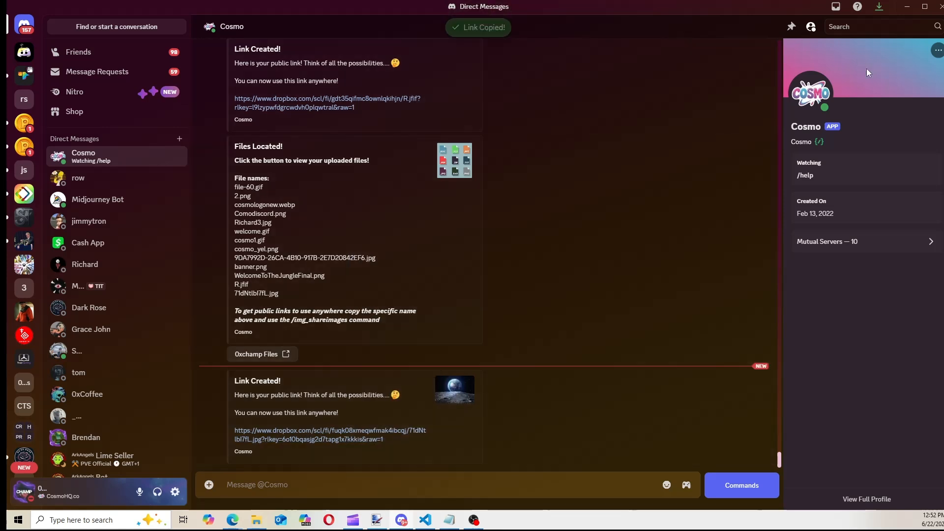
{"action": "left_click", "coordinate": [907, 6]}
{"action": "left_click", "coordinate": [98, 6]}
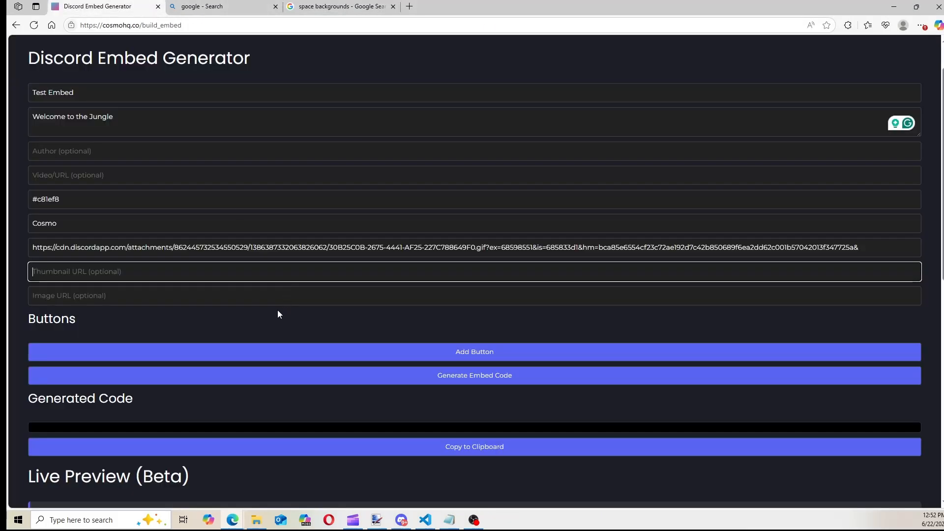
{"action": "left_click", "coordinate": [197, 272]}
{"action": "key", "text": "ctrl+v"}
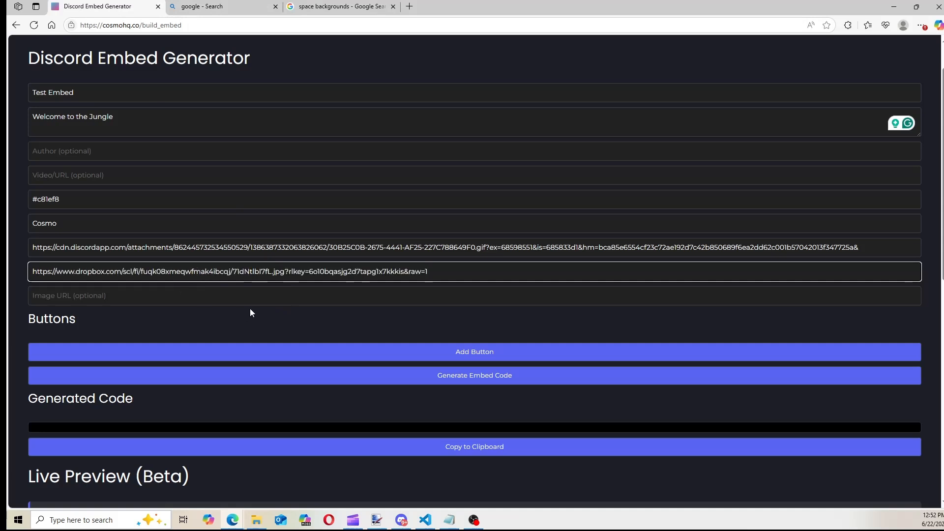
{"action": "left_click", "coordinate": [262, 297]}
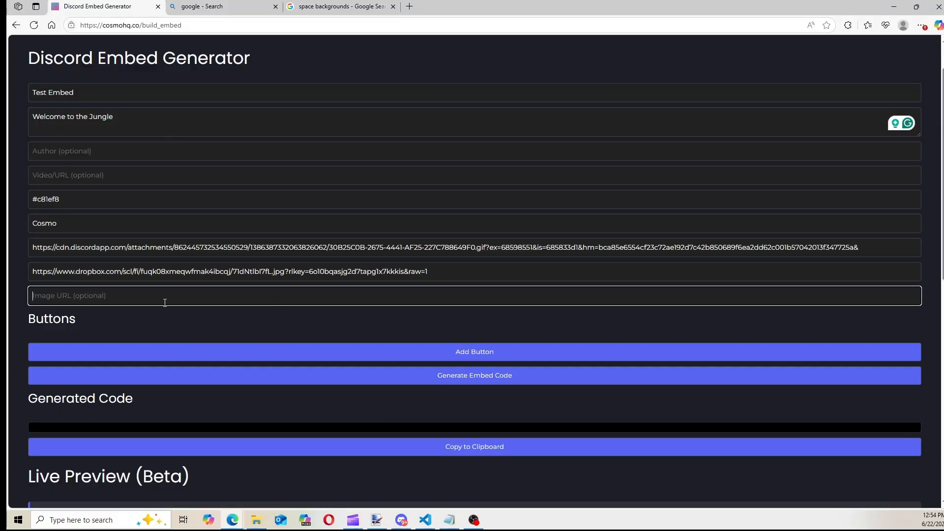
{"action": "key", "text": "ctrl+v"}
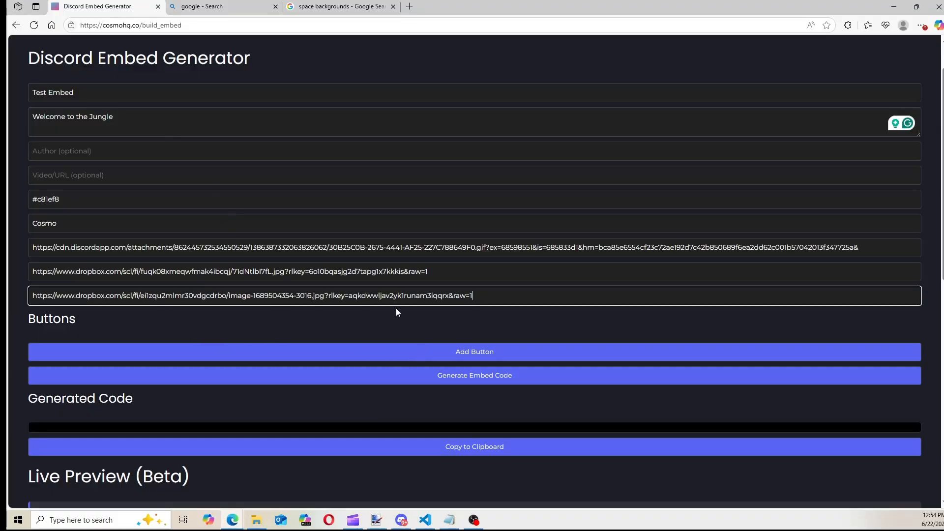
Step: Add an embed button, remove it again and generate the embed code
{"action": "left_click", "coordinate": [417, 354]}
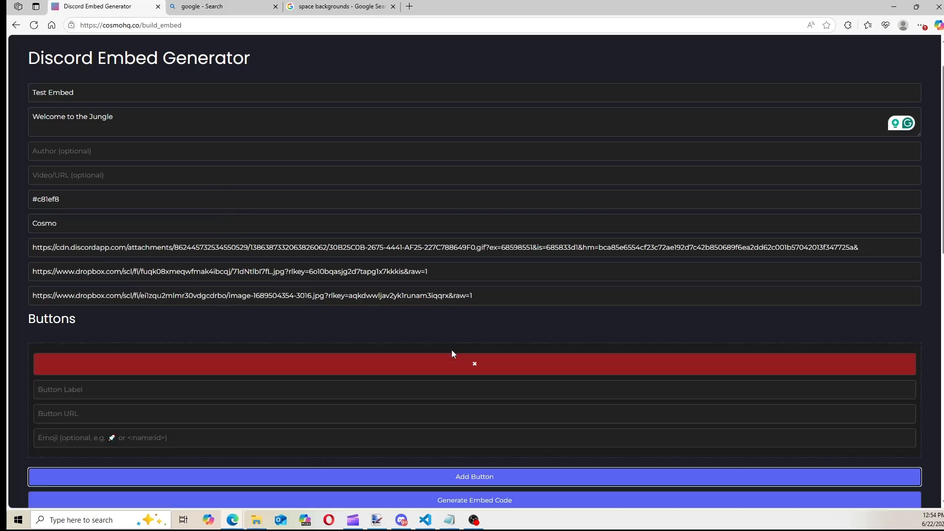
{"action": "left_click", "coordinate": [501, 362]}
{"action": "left_click", "coordinate": [481, 378]}
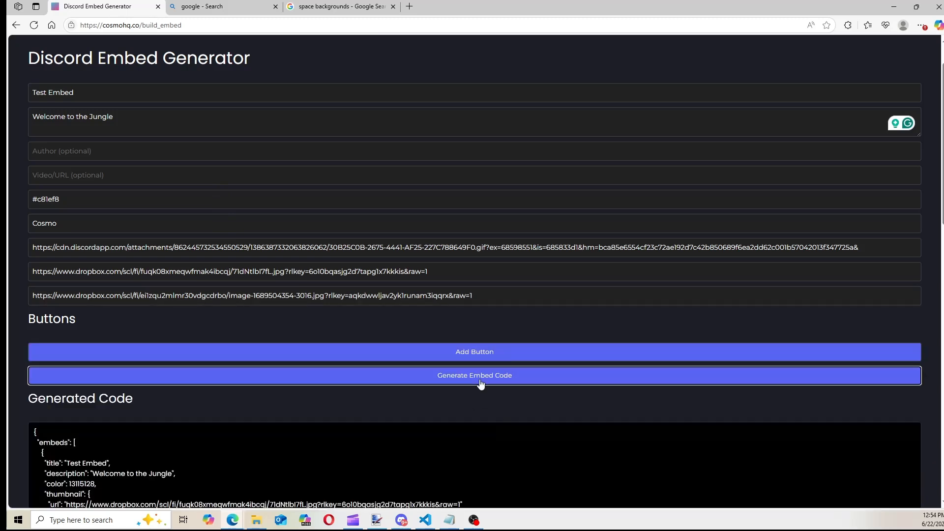
Step: Examine the embed's live preview and the generated JSON code
{"action": "scroll", "coordinate": [480, 439], "scroll_direction": "down", "scroll_amount": 10}
{"action": "scroll", "coordinate": [308, 235], "scroll_direction": "up", "scroll_amount": 1}
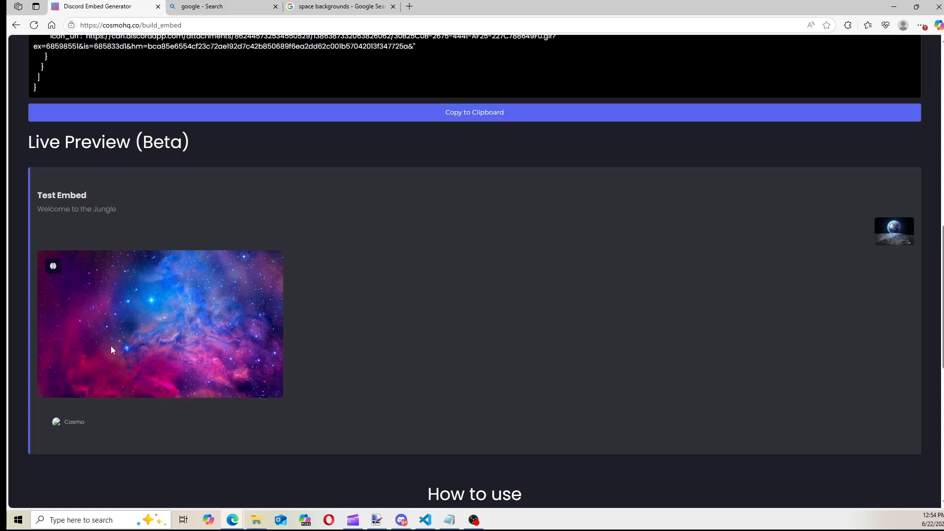
{"action": "scroll", "coordinate": [205, 306], "scroll_direction": "up", "scroll_amount": 1}
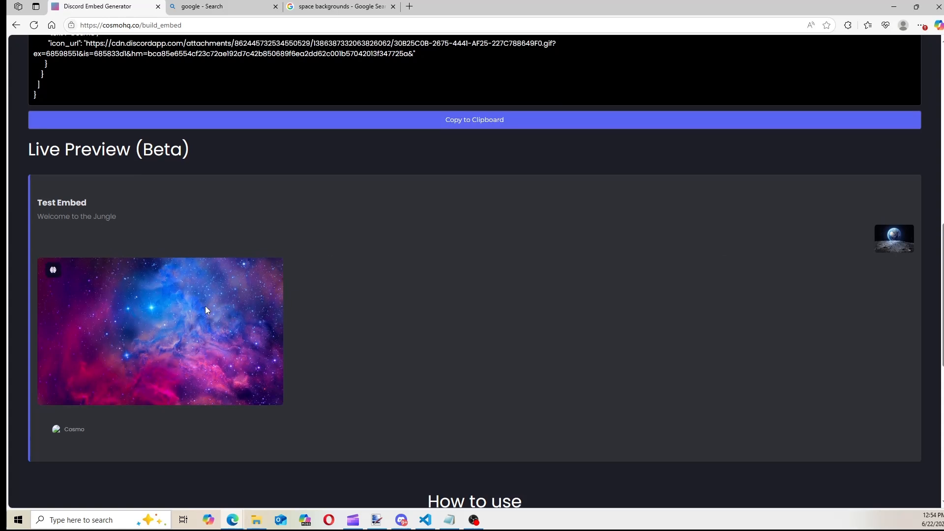
{"action": "scroll", "coordinate": [205, 306], "scroll_direction": "down", "scroll_amount": 2}
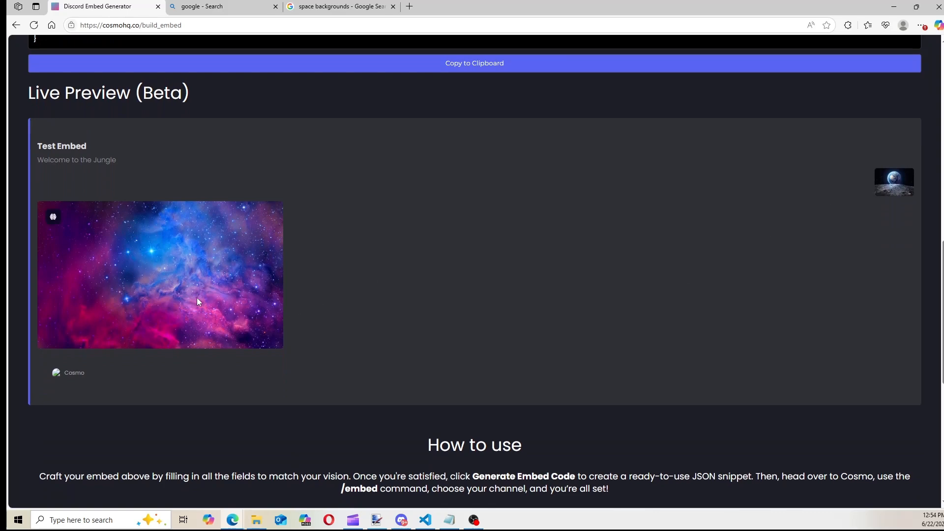
{"action": "scroll", "coordinate": [156, 355], "scroll_direction": "up", "scroll_amount": 9}
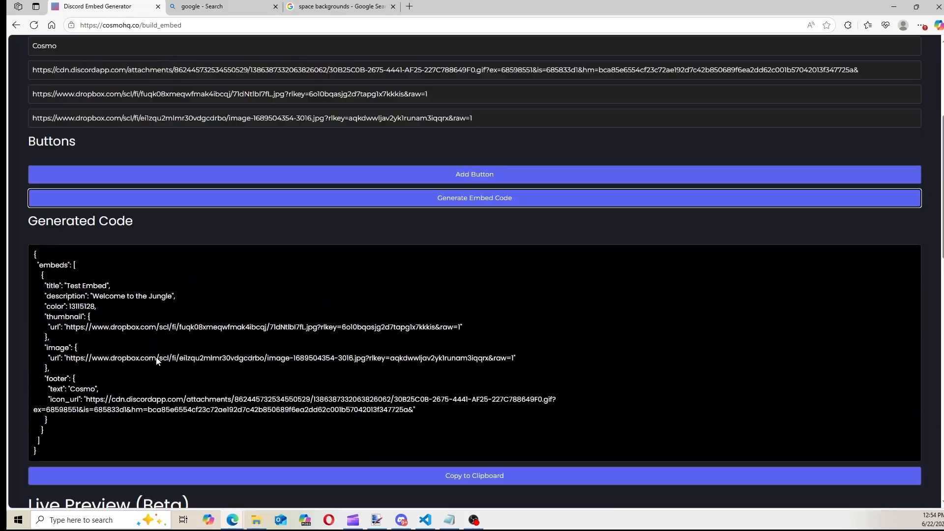
{"action": "scroll", "coordinate": [265, 332], "scroll_direction": "down", "scroll_amount": 8}
{"action": "scroll", "coordinate": [314, 333], "scroll_direction": "up", "scroll_amount": 7}
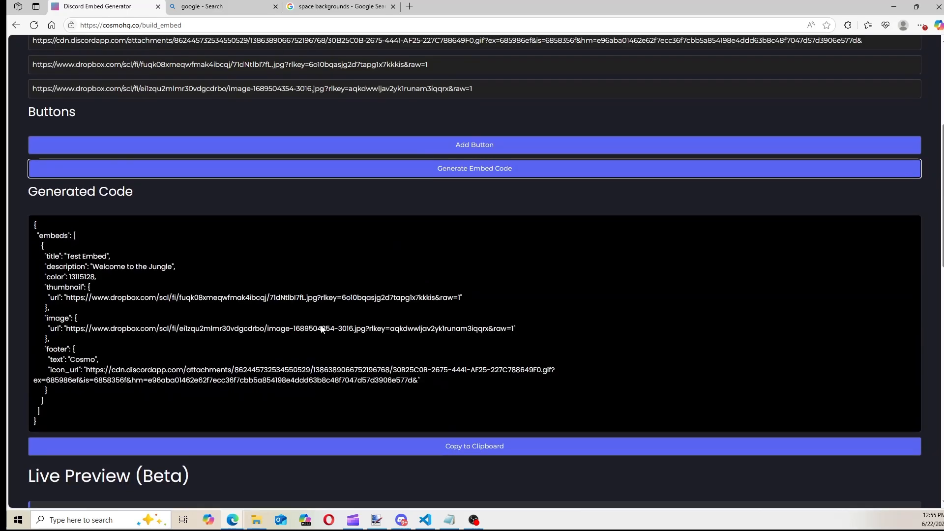
Step: Add a button to the embed and label it CosmoHQ.co
{"action": "left_click", "coordinate": [458, 153]}
{"action": "left_click", "coordinate": [439, 192]}
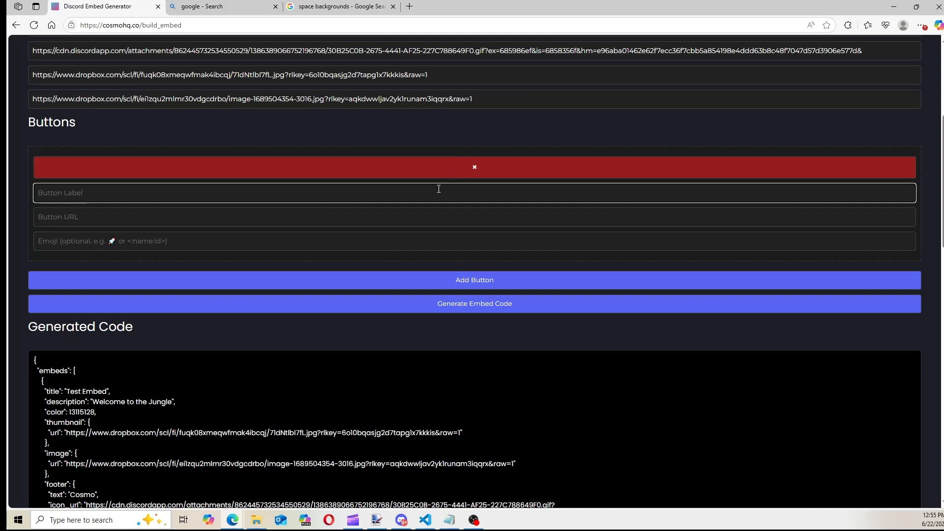
{"action": "type", "text": "CosmoHQ.co"}
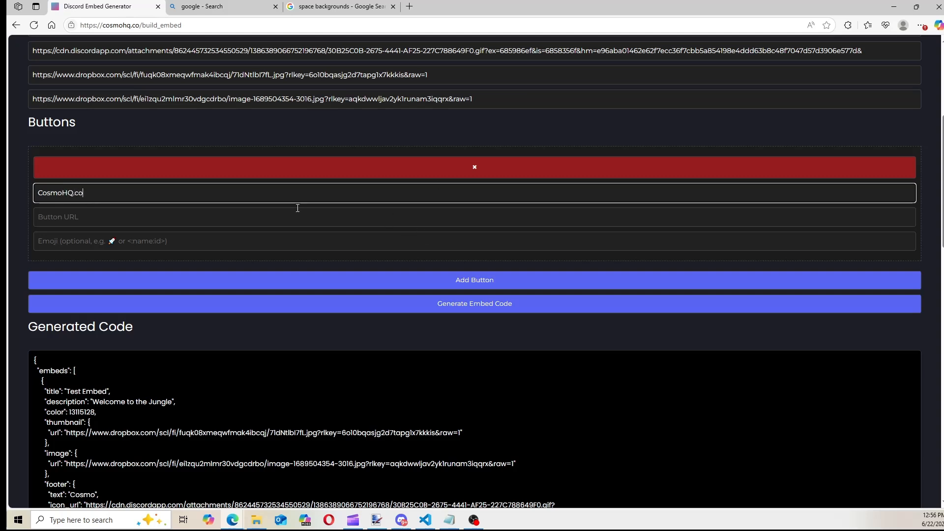
Step: Paste the builder page's copied web address as the button's URL and trim the page path from its end
{"action": "left_click", "coordinate": [296, 213]}
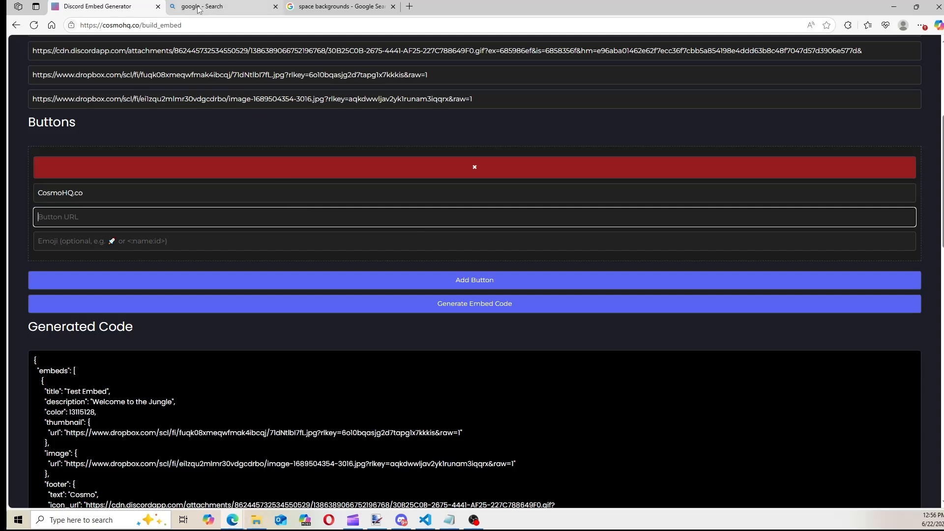
{"action": "left_click", "coordinate": [199, 25]}
{"action": "key", "text": "ctrl+c"}
{"action": "left_click", "coordinate": [167, 215]}
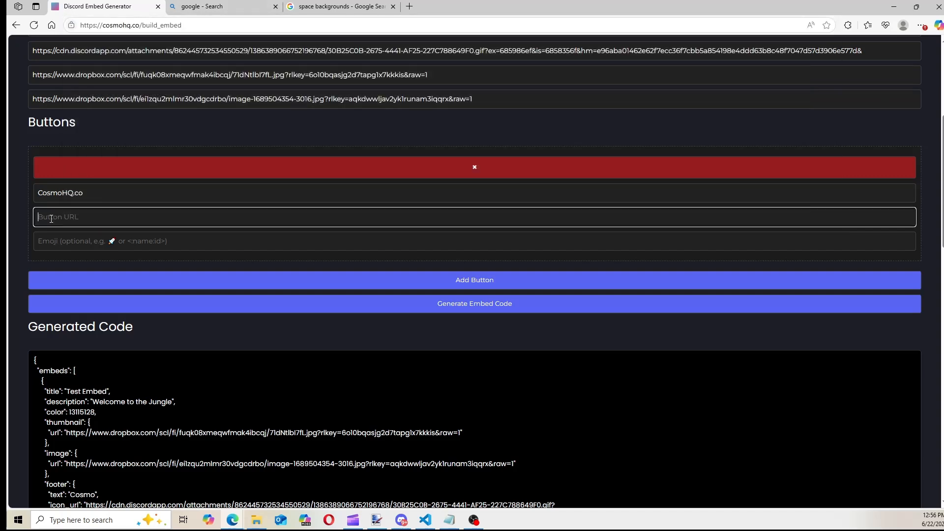
{"action": "key", "text": "ctrl+v"}
{"action": "key", "text": "BackSpace"}
{"action": "key", "text": "BackSpace"}
{"action": "key", "text": "BackSpace"}
{"action": "key", "text": "BackSpace"}
{"action": "key", "text": "BackSpace"}
{"action": "key", "text": "BackSpace"}
{"action": "key", "text": "BackSpace"}
{"action": "key", "text": "BackSpace"}
{"action": "key", "text": "BackSpace"}
{"action": "key", "text": "BackSpace"}
Step: Switch to Discord and post the code form of the Cosmo server's cosmo_black emoji in the me channel
{"action": "left_click", "coordinate": [401, 520]}
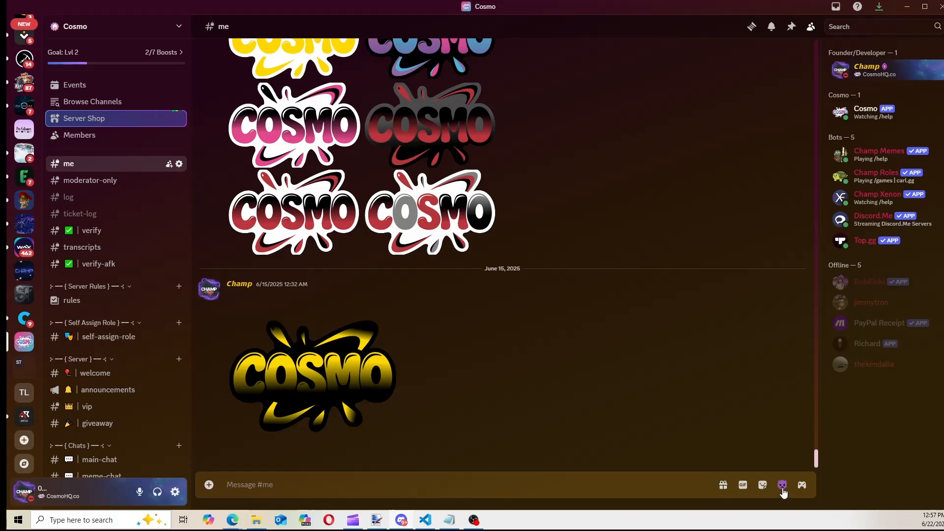
{"action": "left_click", "coordinate": [782, 485]}
{"action": "left_click", "coordinate": [572, 327]}
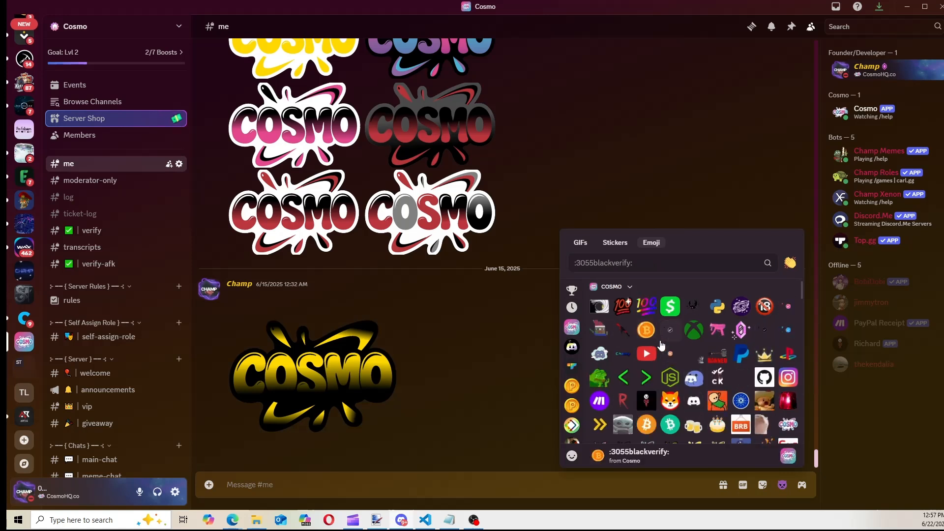
{"action": "scroll", "coordinate": [670, 329], "scroll_direction": "down", "scroll_amount": 1}
{"action": "scroll", "coordinate": [671, 330], "scroll_direction": "down", "scroll_amount": 2}
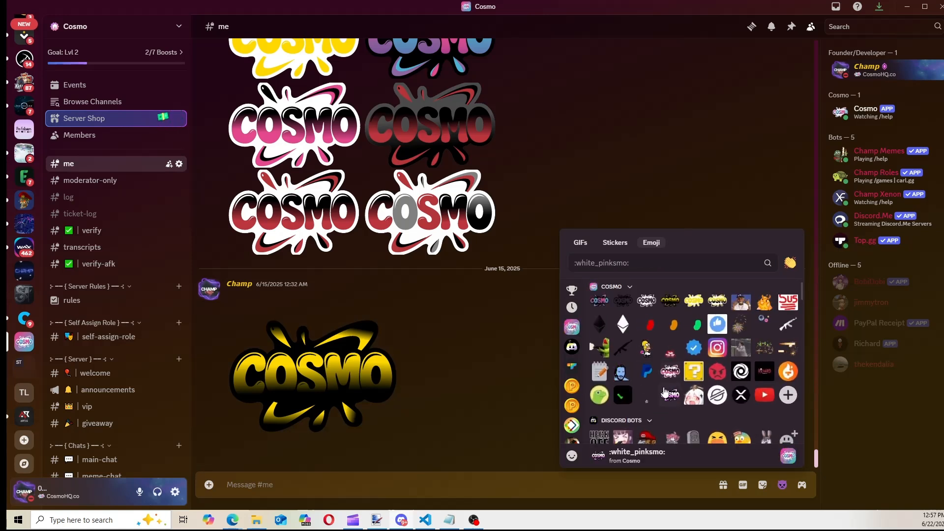
{"action": "scroll", "coordinate": [674, 377], "scroll_direction": "up", "scroll_amount": 2}
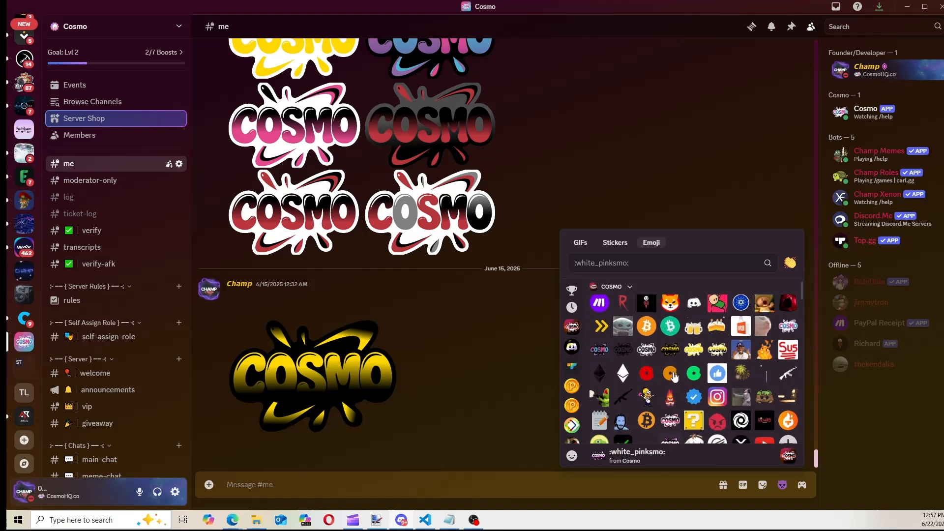
{"action": "left_click", "coordinate": [599, 352]}
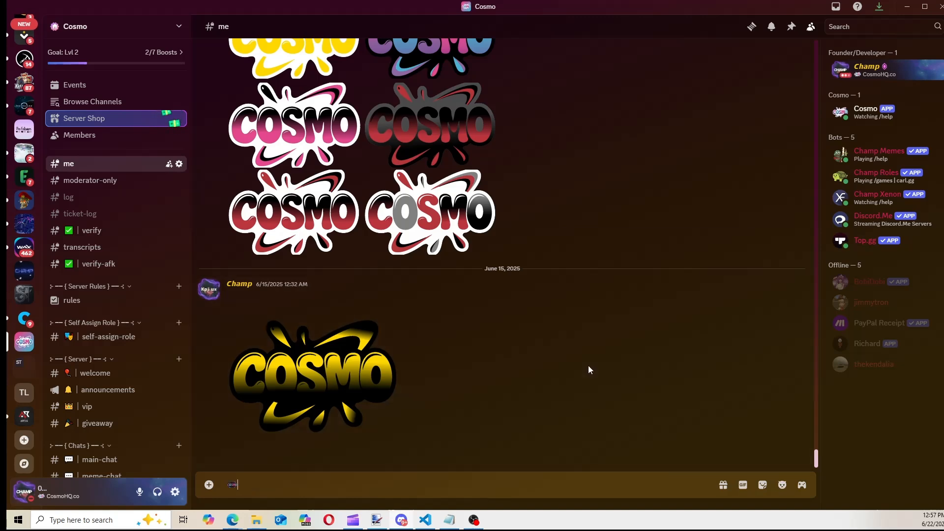
{"action": "key", "text": "Return"}
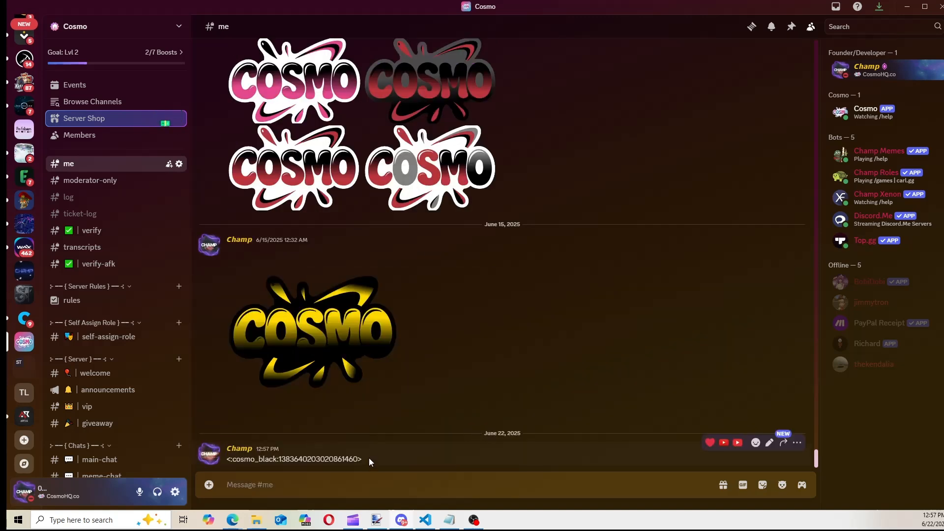
{"action": "triple_click", "coordinate": [354, 460]}
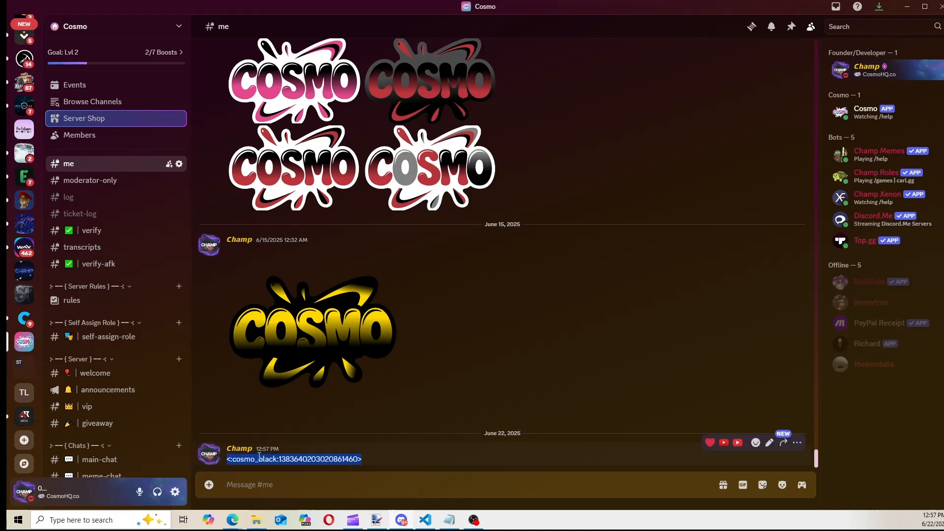
{"action": "key", "text": "ctrl+v"}
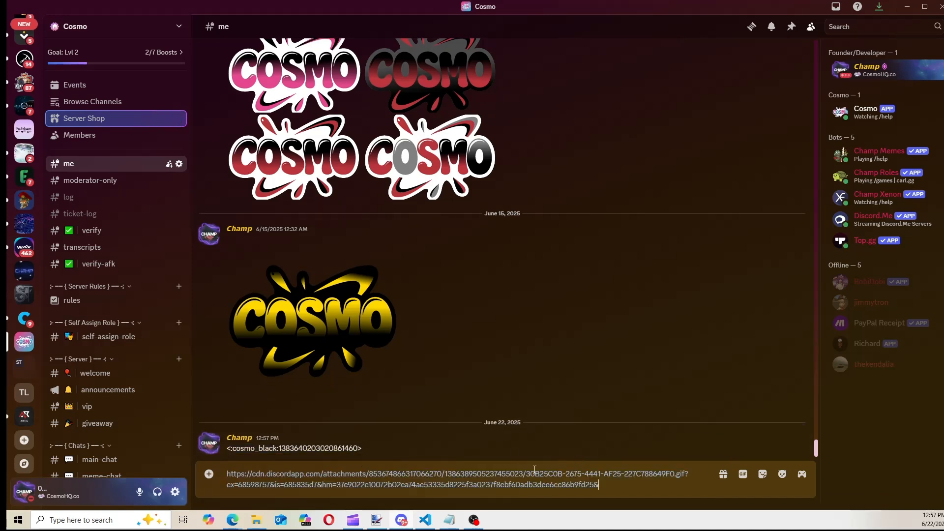
{"action": "key", "text": "ctrl+a"}
{"action": "key", "text": "BackSpace"}
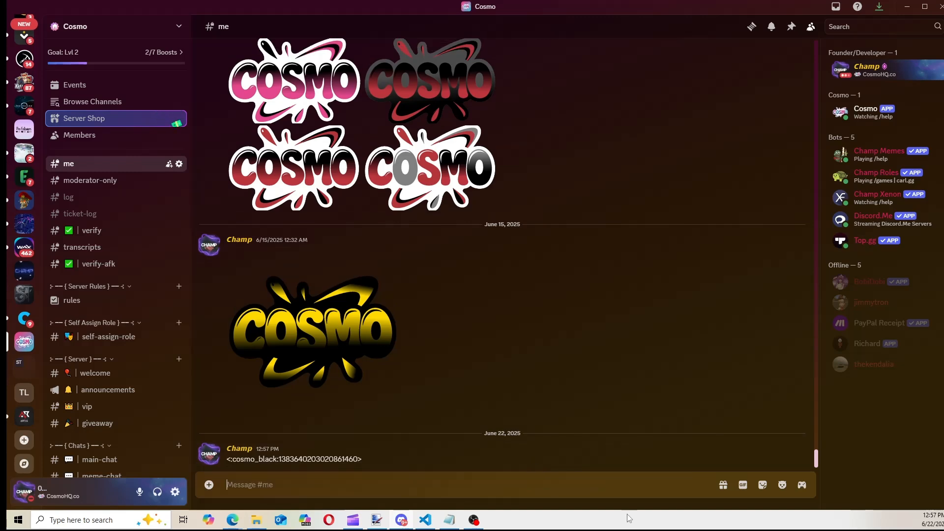
Step: Post the Cosmo server's cosmo_black emoji once more in the me channel, prefixed with a backslash to produce its code form
{"action": "left_click", "coordinate": [783, 484]}
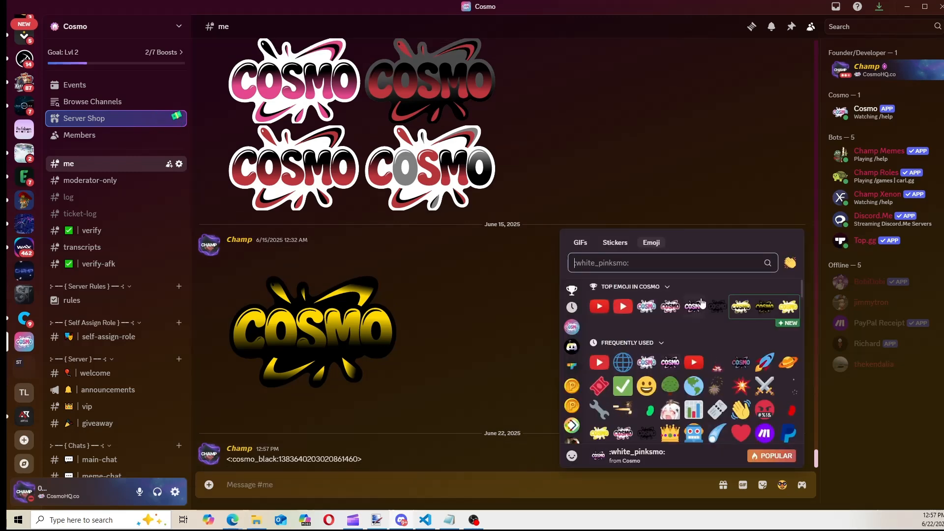
{"action": "scroll", "coordinate": [605, 344], "scroll_direction": "down", "scroll_amount": 2}
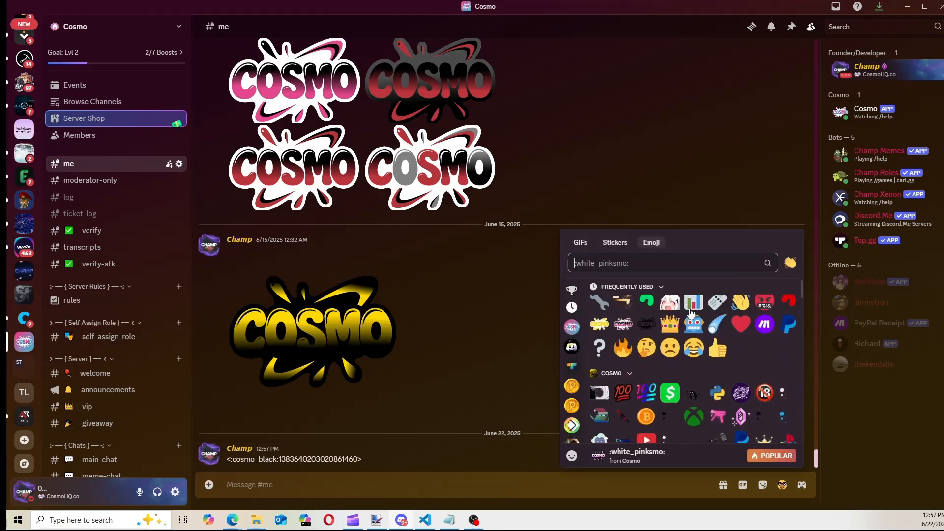
{"action": "scroll", "coordinate": [588, 321], "scroll_direction": "down", "scroll_amount": 5}
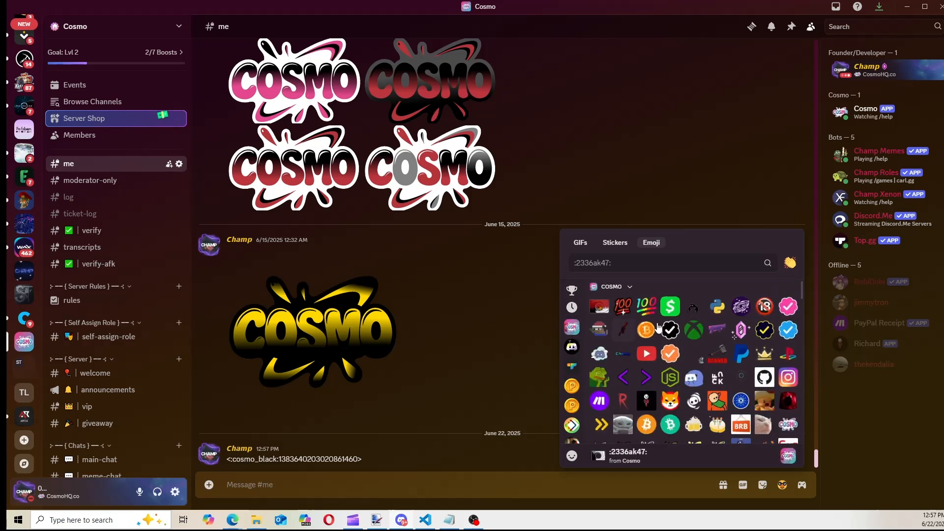
{"action": "left_click", "coordinate": [596, 399]}
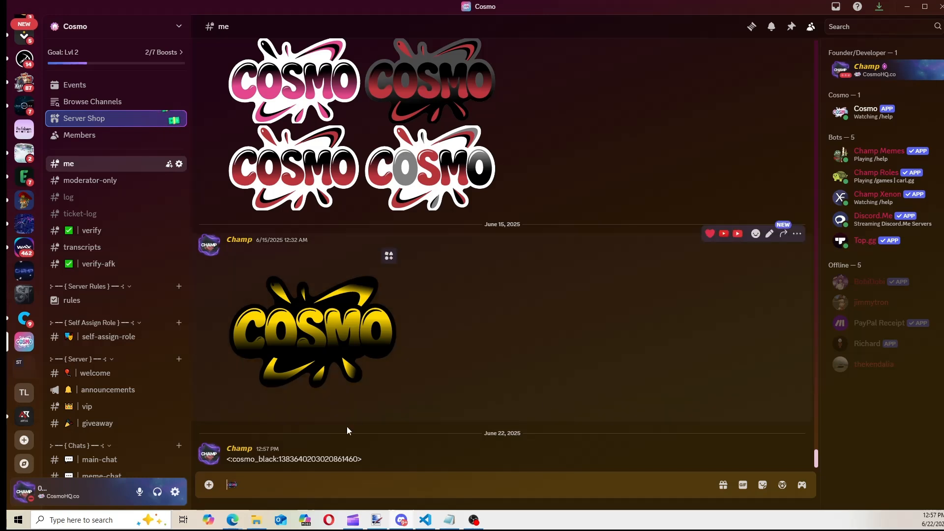
{"action": "left_click", "coordinate": [232, 491]}
{"action": "type", "text": "\\"}
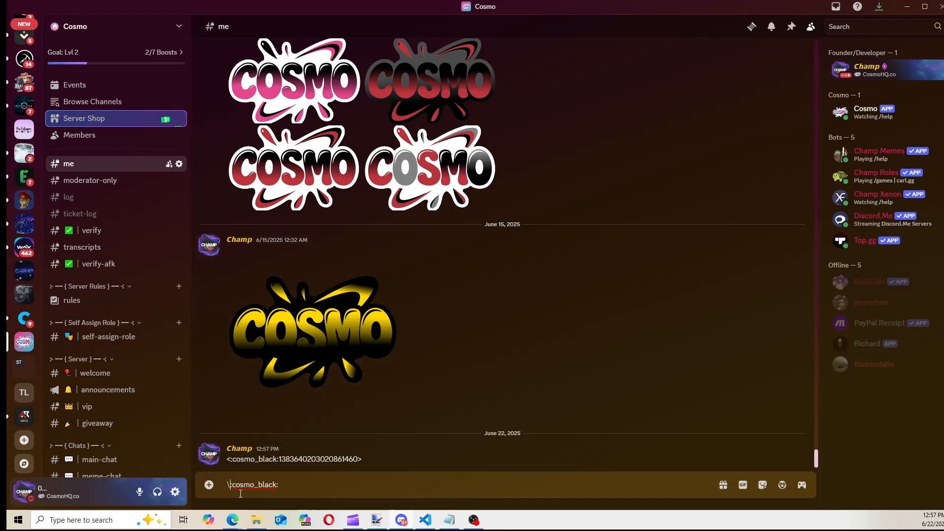
{"action": "key", "text": "Return"}
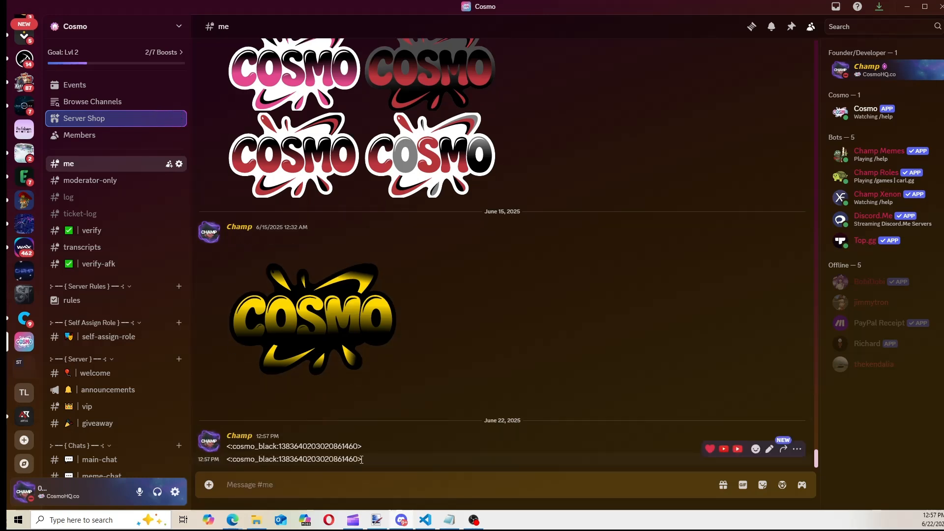
Step: Copy the latest posted cosmo_black emoji code from Discord and paste it as the CosmoHQ.co button's emoji in the Embed Builder
{"action": "left_click_drag", "start_coordinate": [361, 459], "coordinate": [228, 461]}
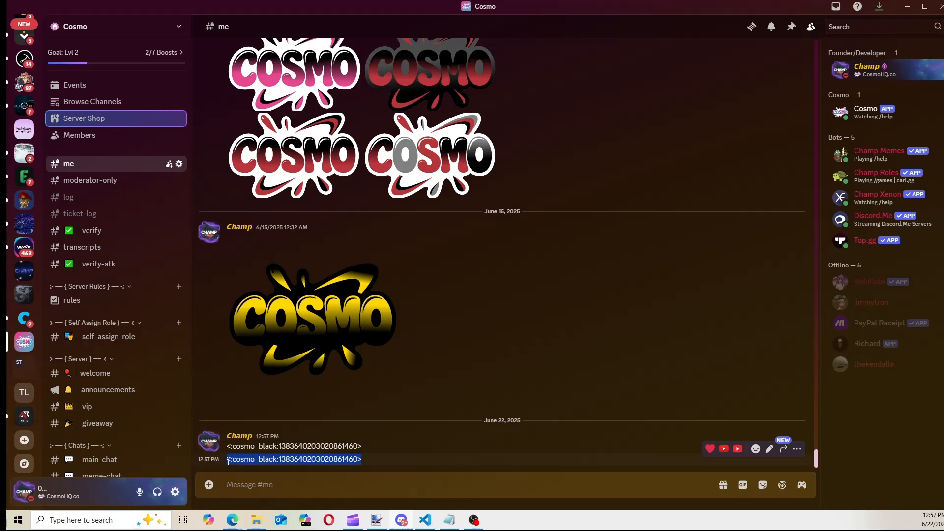
{"action": "left_click", "coordinate": [906, 5]}
{"action": "left_click", "coordinate": [161, 340]}
{"action": "key", "text": "ctrl+v"}
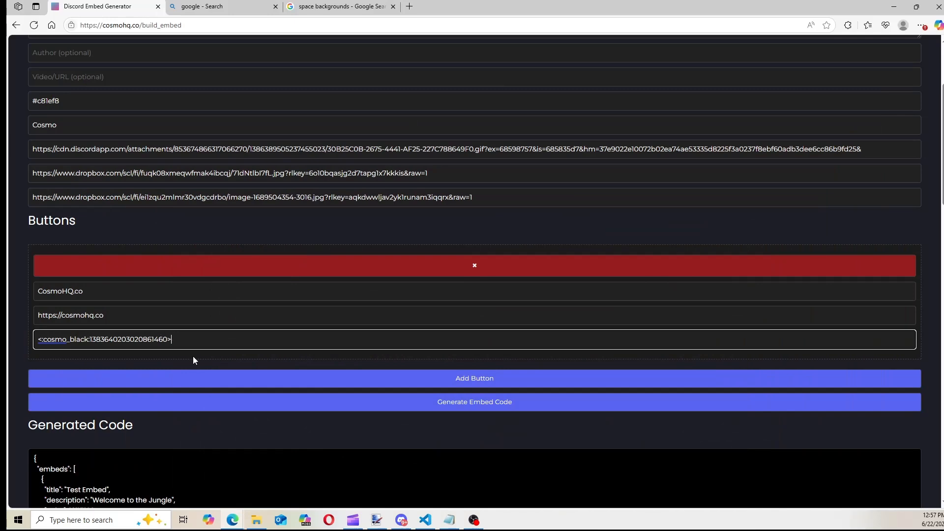
Step: Generate the embed code and check the button in the live preview and the JSON
{"action": "left_click", "coordinate": [446, 404]}
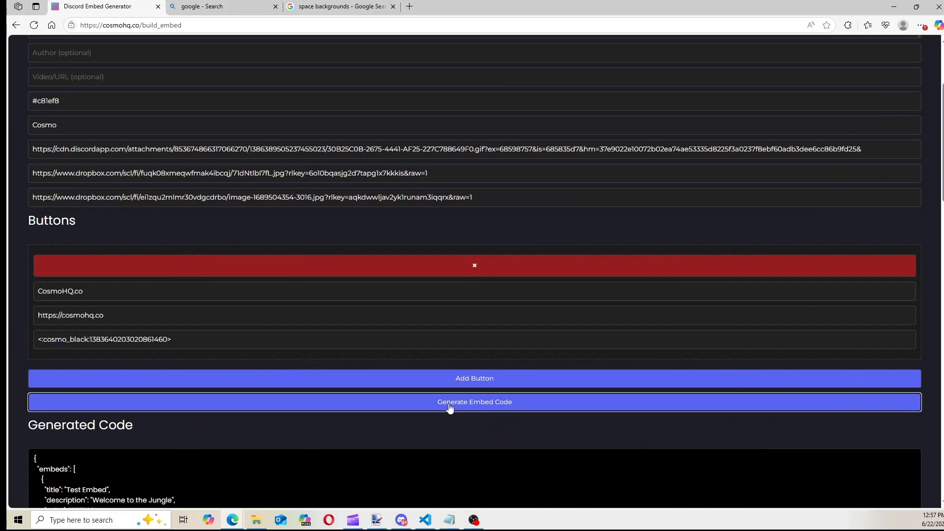
{"action": "scroll", "coordinate": [393, 423], "scroll_direction": "down", "scroll_amount": 7}
{"action": "scroll", "coordinate": [334, 435], "scroll_direction": "down", "scroll_amount": 10}
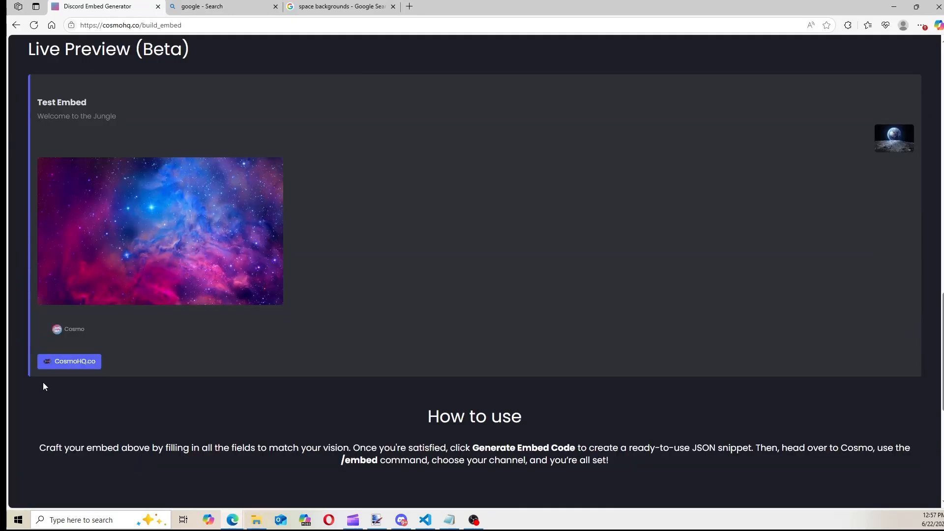
{"action": "scroll", "coordinate": [402, 326], "scroll_direction": "up", "scroll_amount": 6}
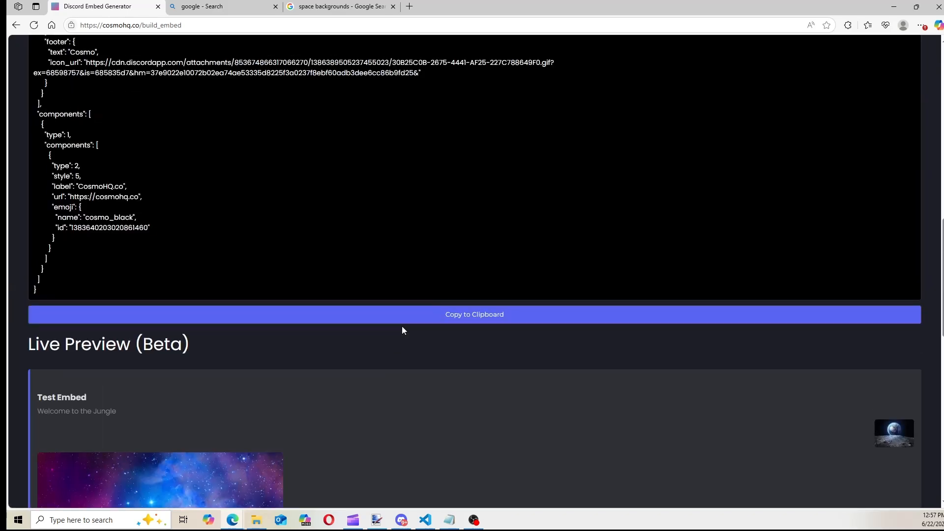
{"action": "scroll", "coordinate": [402, 326], "scroll_direction": "up", "scroll_amount": 9}
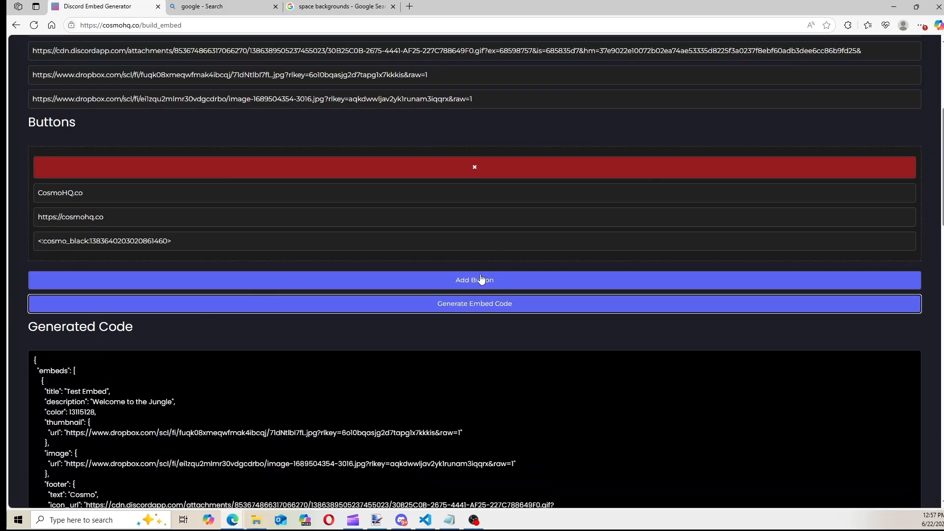
Step: Add a second, empty button to the embed and remove it again
{"action": "left_click", "coordinate": [481, 280]}
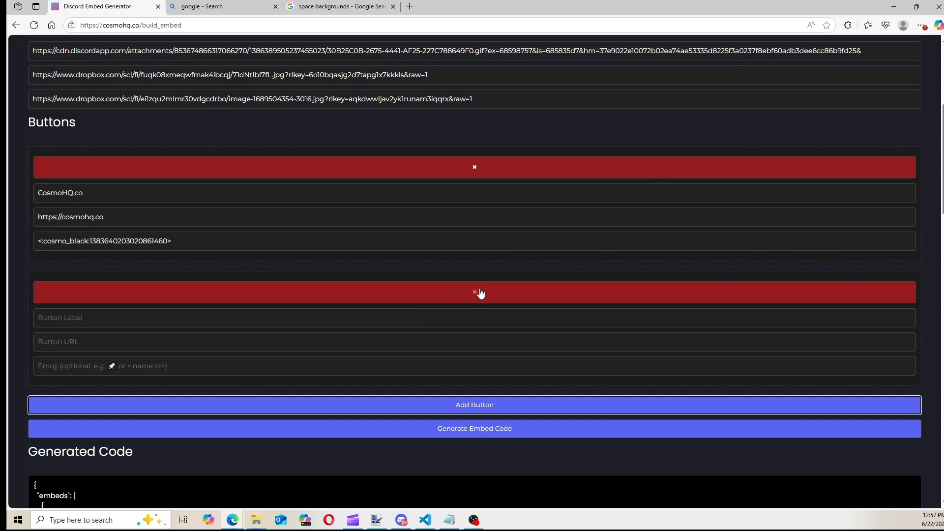
{"action": "left_click", "coordinate": [480, 292]}
{"action": "scroll", "coordinate": [456, 226], "scroll_direction": "up", "scroll_amount": 5}
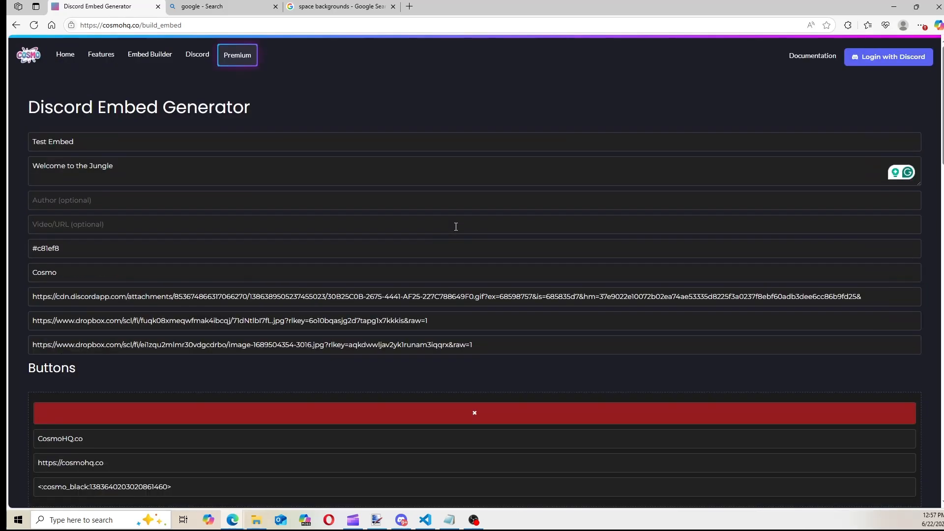
Step: Regenerate the embed code, copy it to the clipboard and dismiss the notice
{"action": "scroll", "coordinate": [456, 226], "scroll_direction": "down", "scroll_amount": 7}
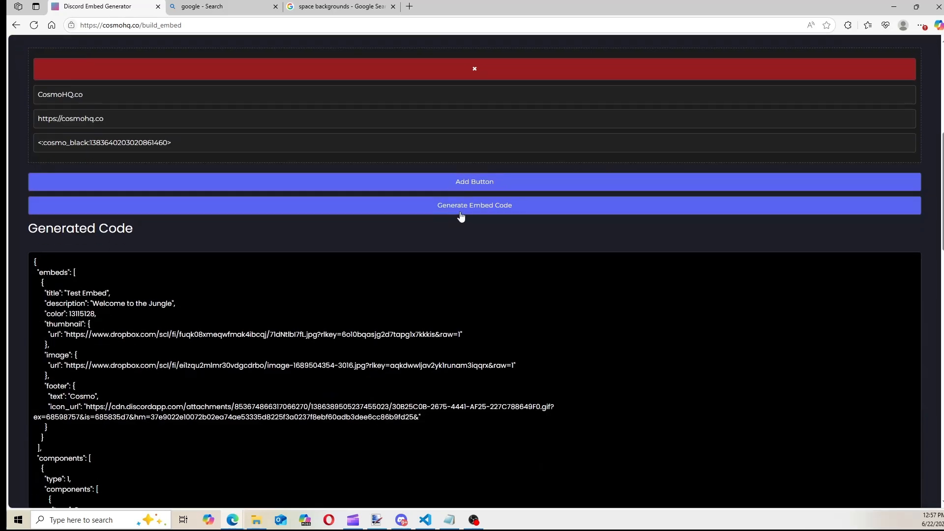
{"action": "left_click", "coordinate": [461, 216]}
{"action": "scroll", "coordinate": [380, 300], "scroll_direction": "down", "scroll_amount": 5}
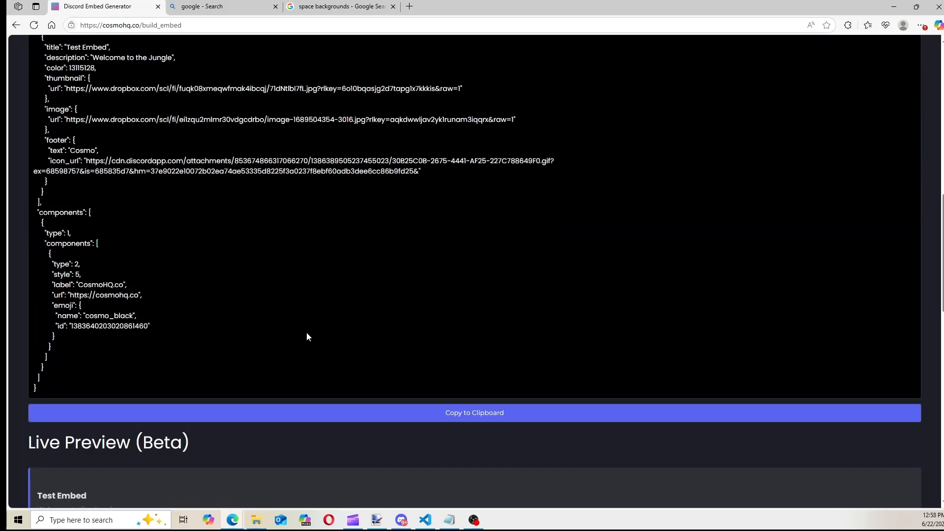
{"action": "scroll", "coordinate": [307, 337], "scroll_direction": "up", "scroll_amount": 5}
{"action": "left_click", "coordinate": [473, 206]}
{"action": "scroll", "coordinate": [370, 274], "scroll_direction": "down", "scroll_amount": 5}
{"action": "left_click", "coordinate": [445, 411]}
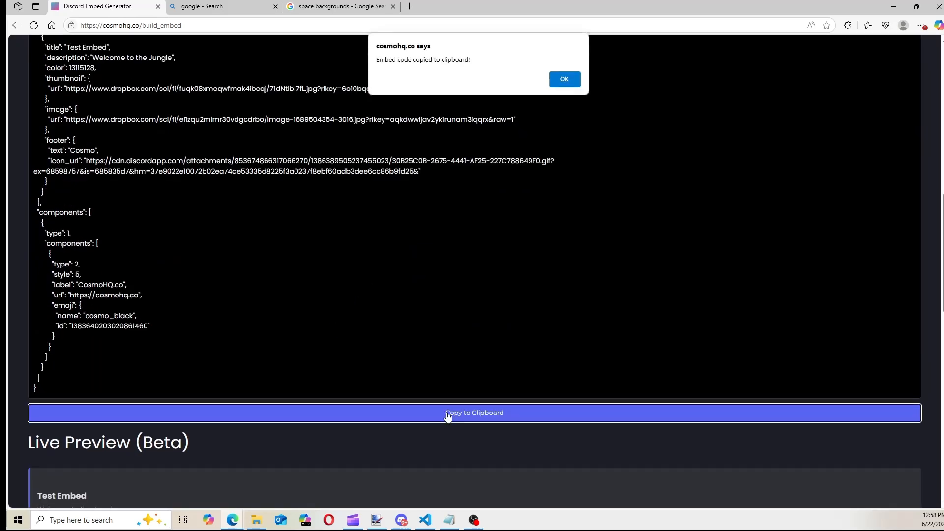
{"action": "left_click", "coordinate": [563, 80]}
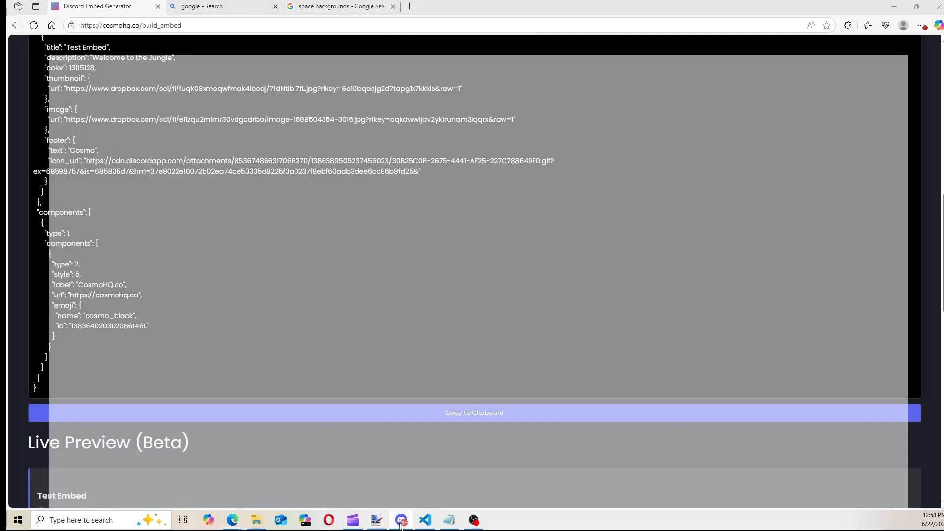
Step: Switch to Discord and run Cosmo's /embed command with the copied JSON snippet, targeting the me channel
{"action": "left_click", "coordinate": [401, 521]}
{"action": "type", "text": "/"}
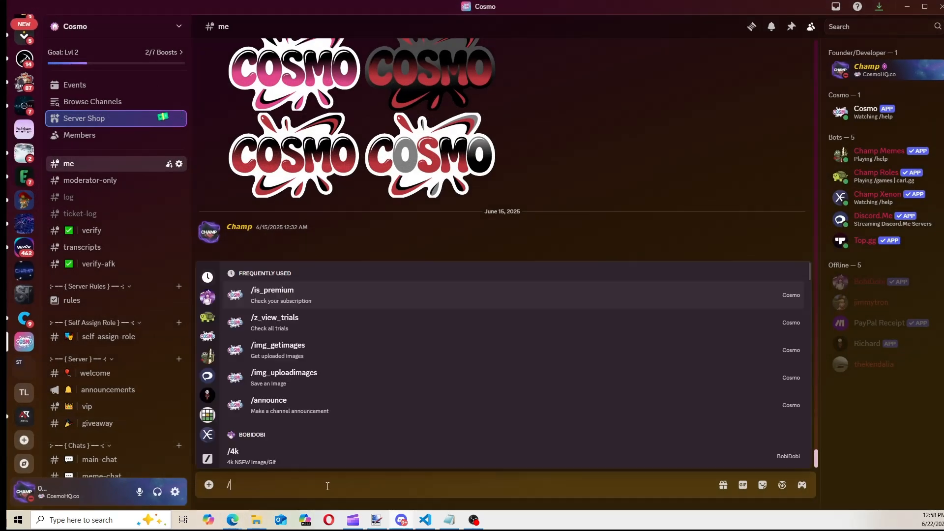
{"action": "type", "text": "e"}
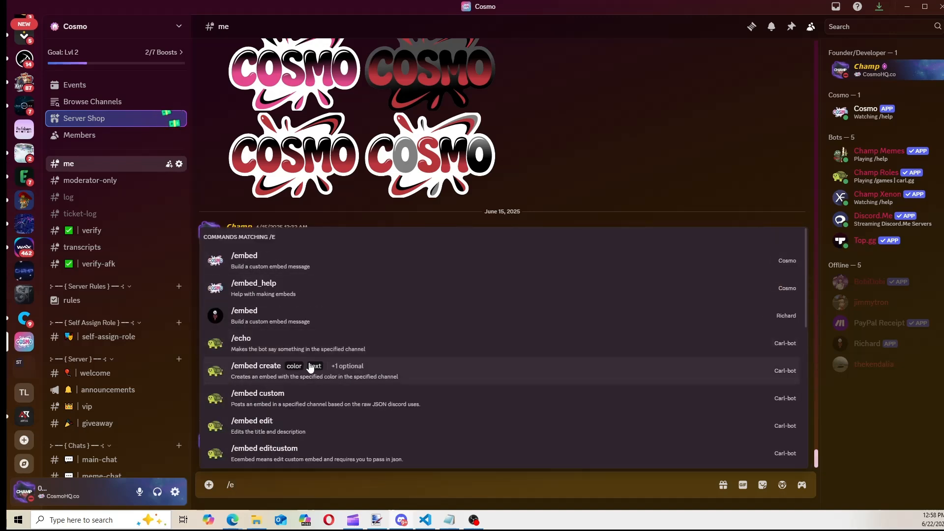
{"action": "type", "text": "mbed"}
{"action": "left_click", "coordinate": [296, 261]}
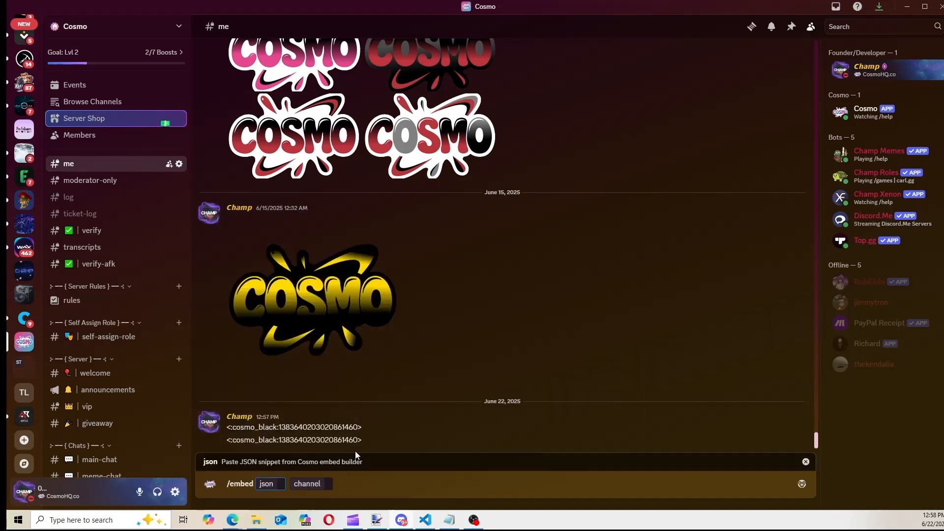
{"action": "key", "text": "ctrl+v"}
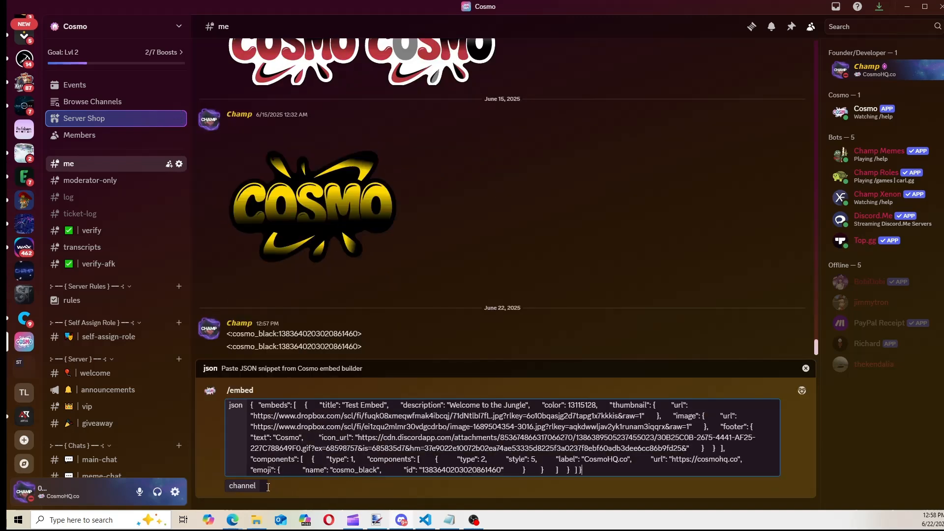
{"action": "left_click", "coordinate": [268, 486]}
{"action": "left_click", "coordinate": [268, 184]}
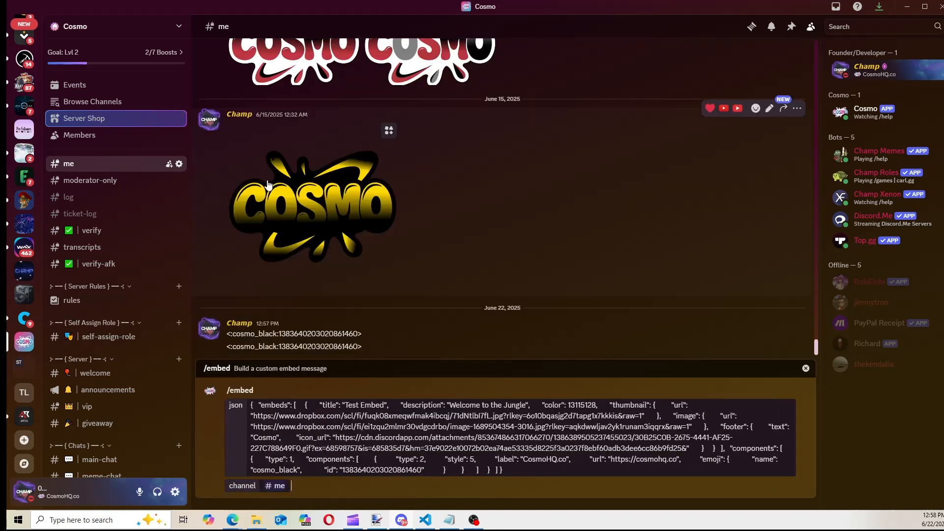
{"action": "key", "text": "Return"}
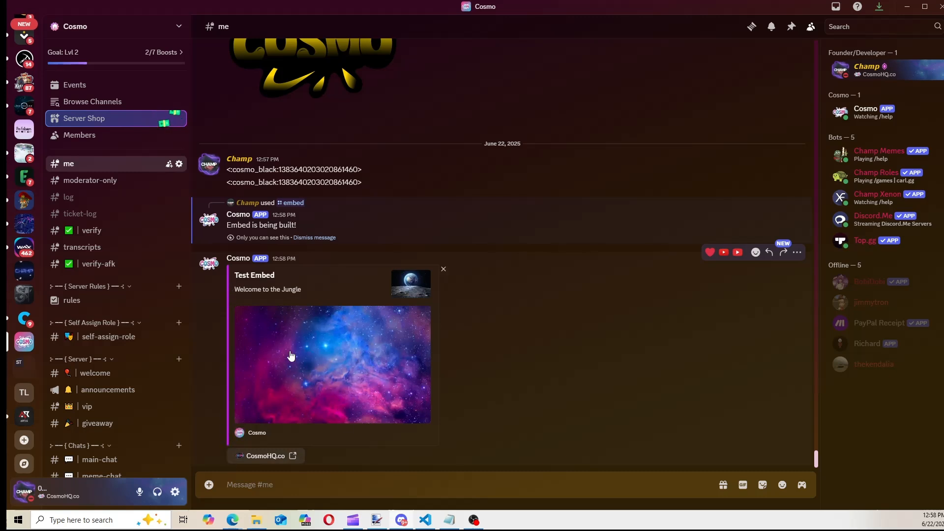
Step: Check the link behind the posted embed's CosmoHQ.co button without visiting the site, and return to the Embed Builder form
{"action": "left_click", "coordinate": [244, 458]}
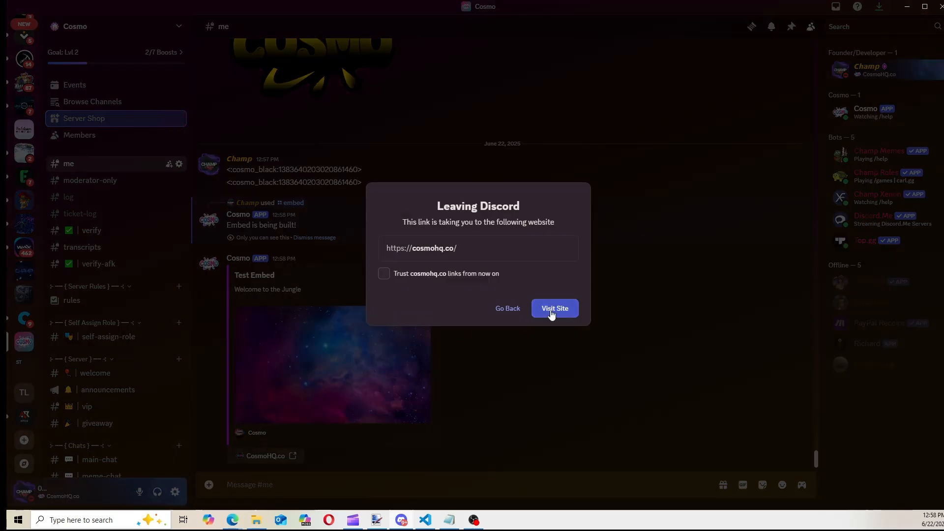
{"action": "left_click", "coordinate": [509, 310]}
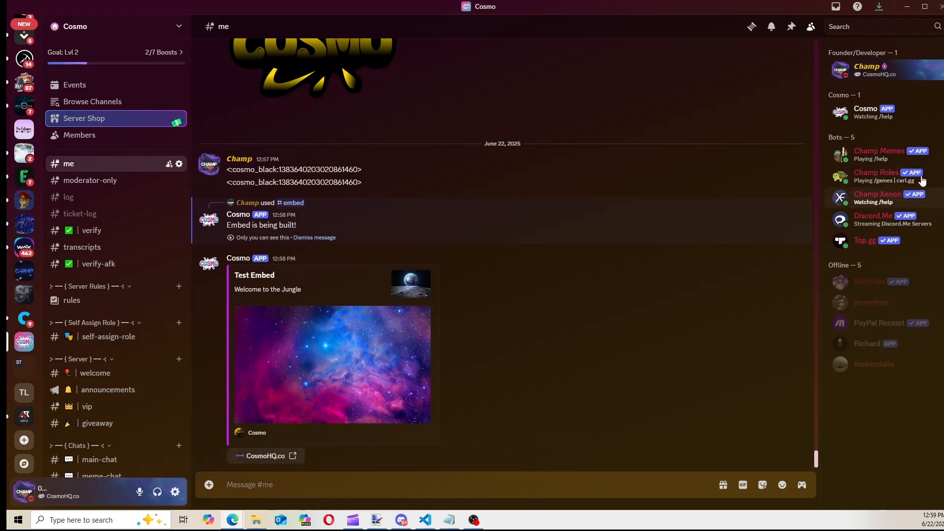
{"action": "left_click", "coordinate": [907, 6]}
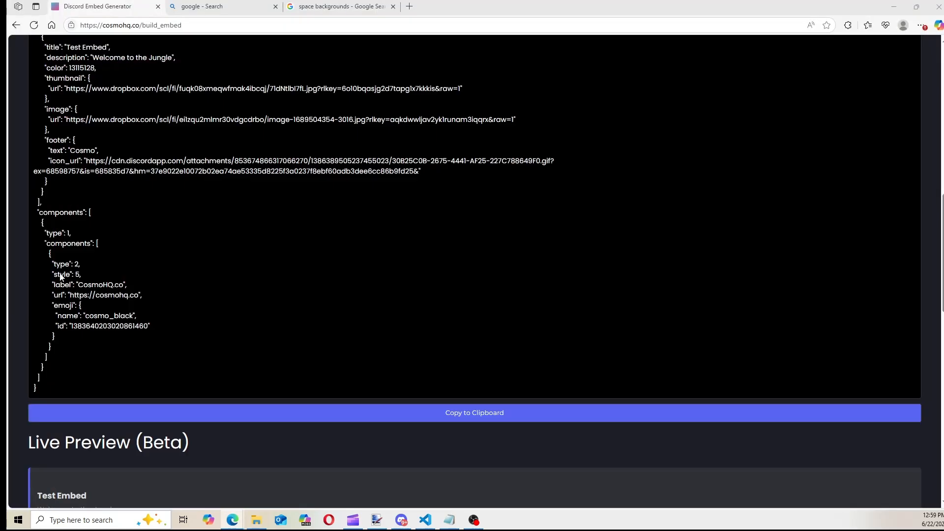
{"action": "scroll", "coordinate": [252, 306], "scroll_direction": "up", "scroll_amount": 10}
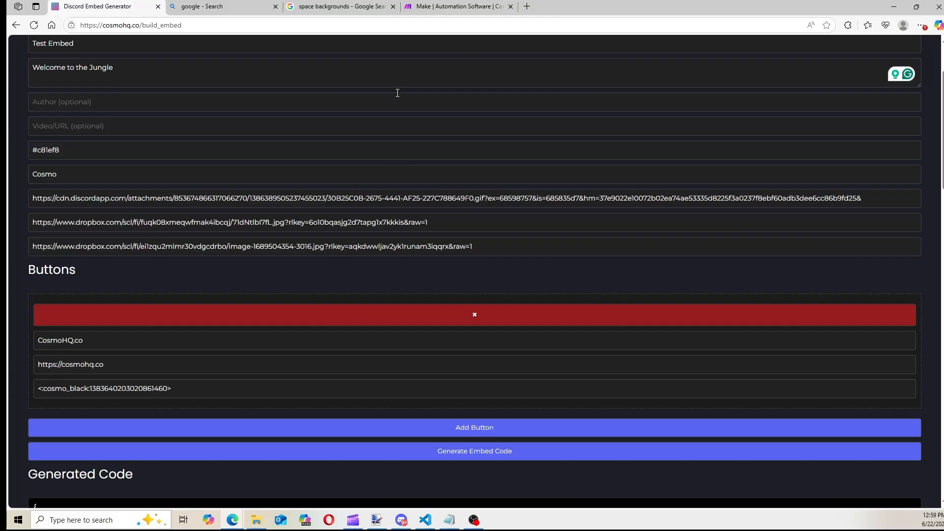
Step: Switch to Make, create a new scenario from the organization dashboard and choose Discord as its first app
{"action": "left_click", "coordinate": [472, 4]}
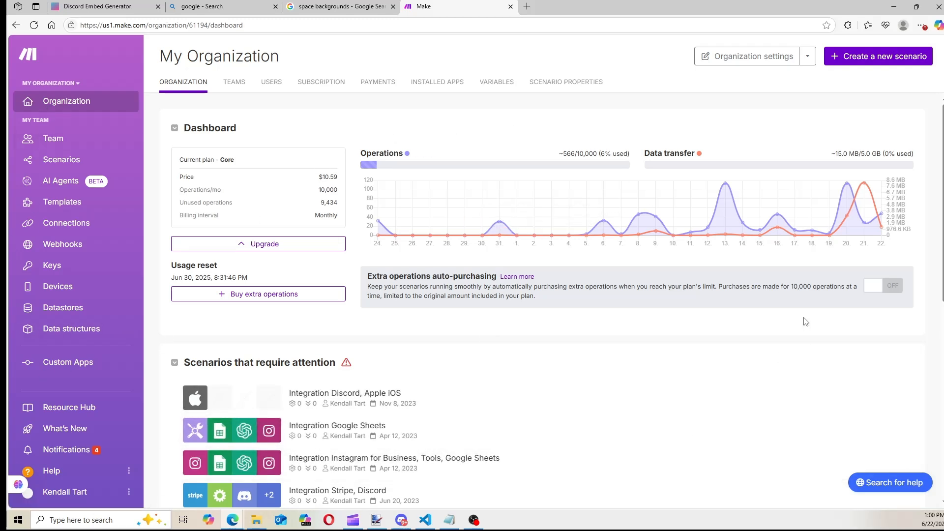
{"action": "right_click", "coordinate": [281, 236]}
{"action": "left_click", "coordinate": [550, 342]}
{"action": "left_click", "coordinate": [875, 58]}
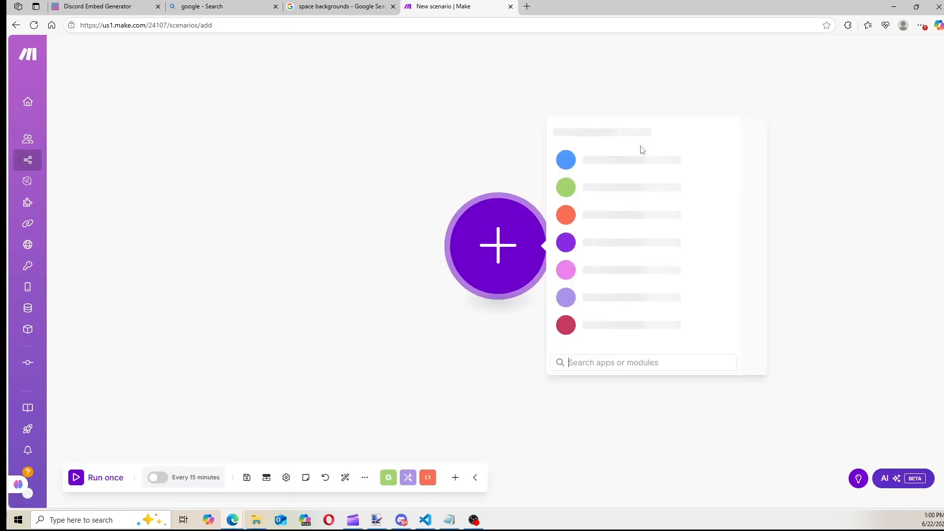
{"action": "left_click", "coordinate": [620, 193]}
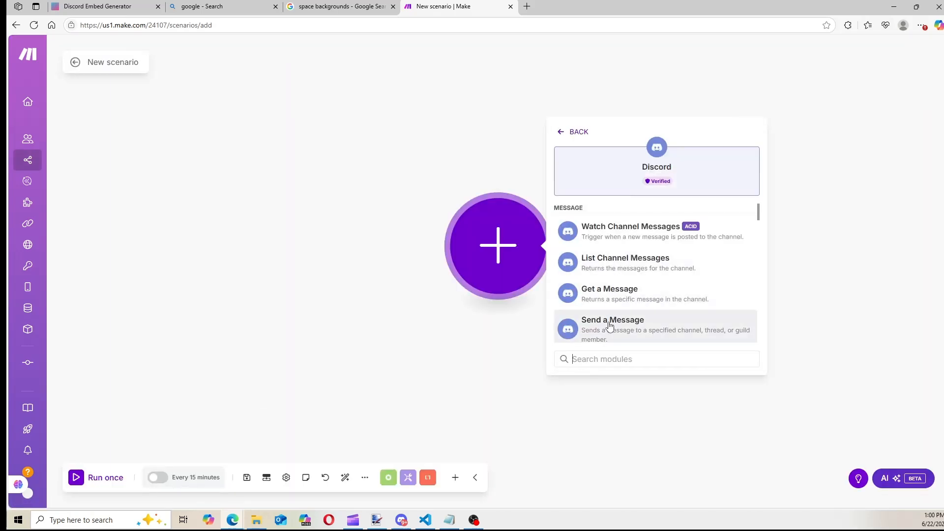
Step: Browse the available Discord modules and add Send a Message to the scenario
{"action": "scroll", "coordinate": [610, 326], "scroll_direction": "down", "scroll_amount": 10}
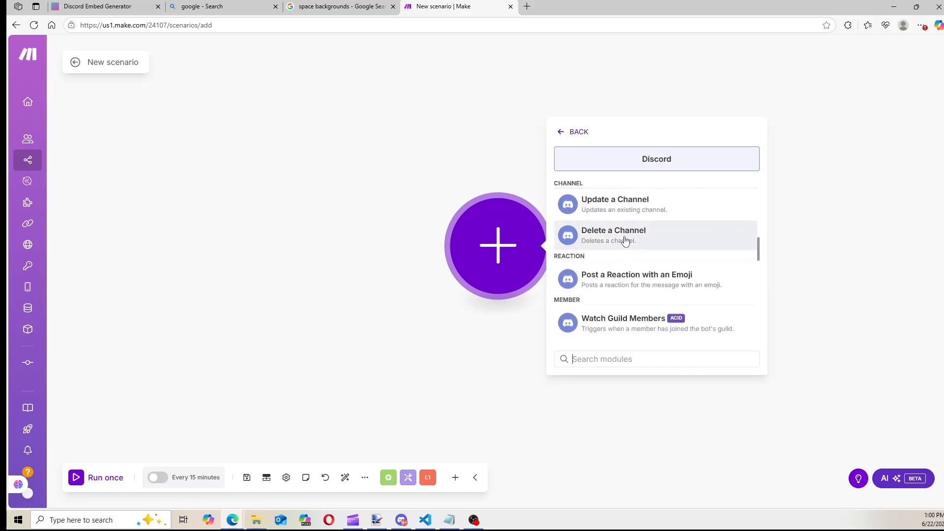
{"action": "scroll", "coordinate": [625, 242], "scroll_direction": "down", "scroll_amount": 3}
{"action": "scroll", "coordinate": [605, 300], "scroll_direction": "up", "scroll_amount": 2}
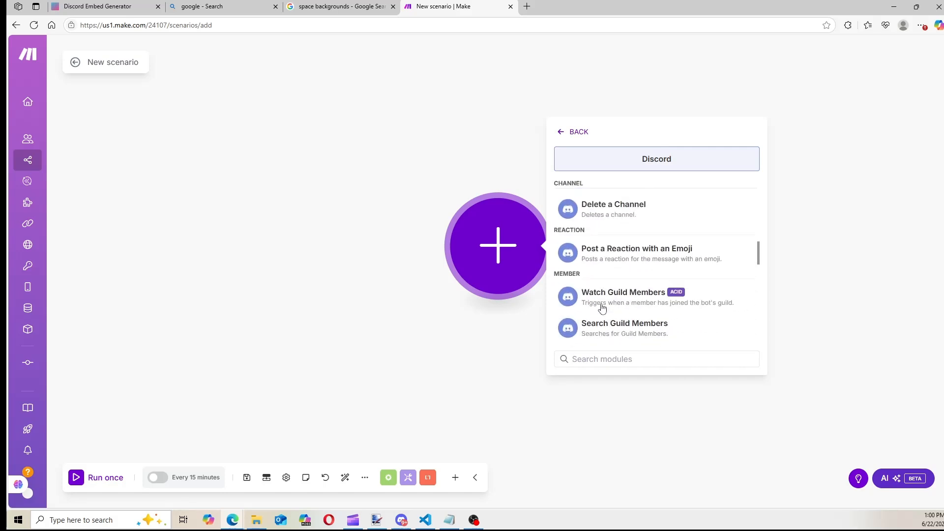
{"action": "scroll", "coordinate": [601, 310], "scroll_direction": "up", "scroll_amount": 3}
{"action": "scroll", "coordinate": [626, 268], "scroll_direction": "up", "scroll_amount": 3}
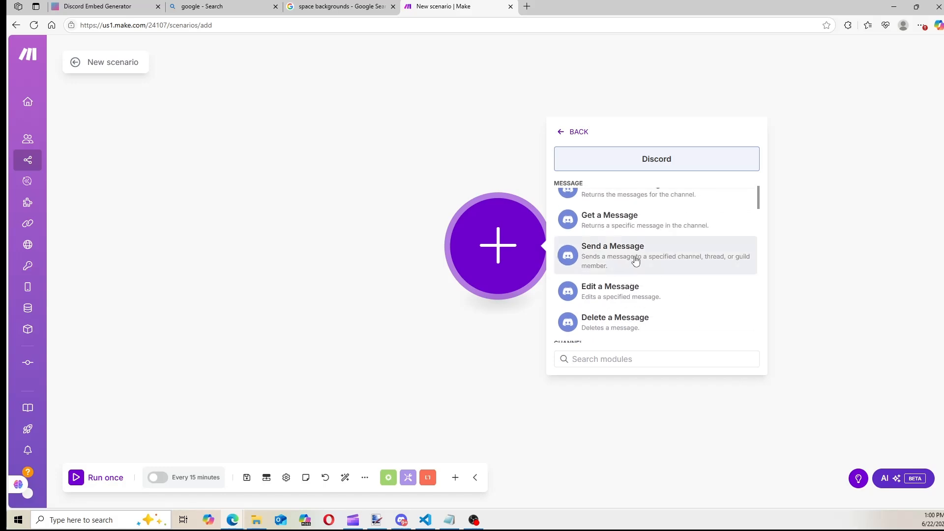
{"action": "left_click", "coordinate": [635, 260]}
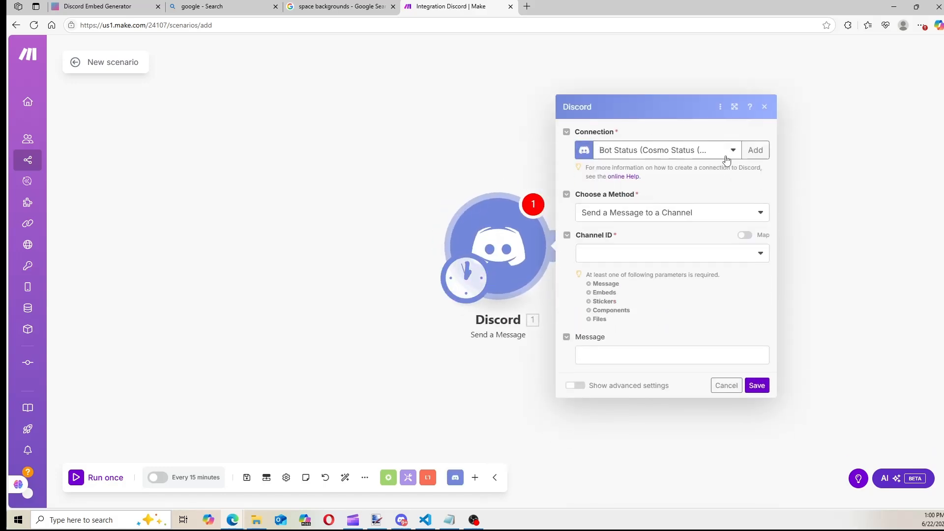
Step: Select the existing Cosmo Discord connection, and start a new connection with advanced settings shown
{"action": "left_click", "coordinate": [729, 151]}
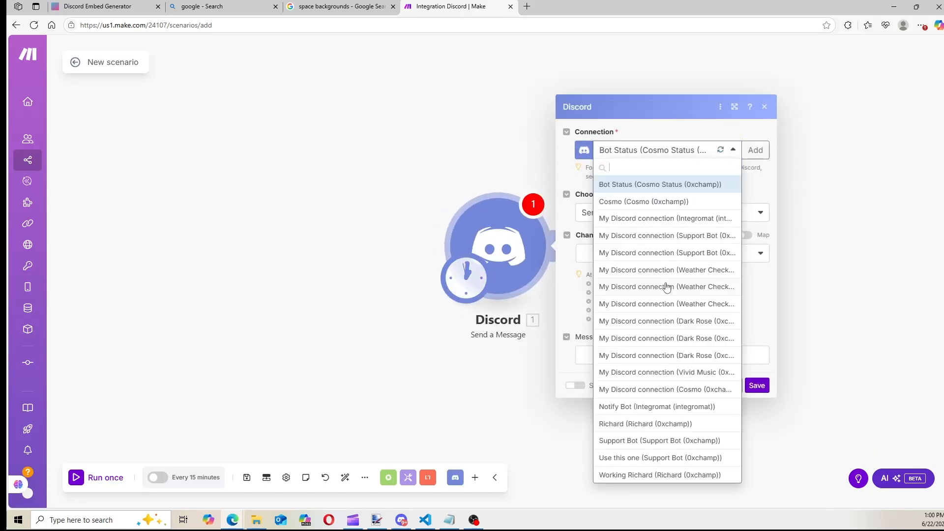
{"action": "left_click", "coordinate": [685, 389]}
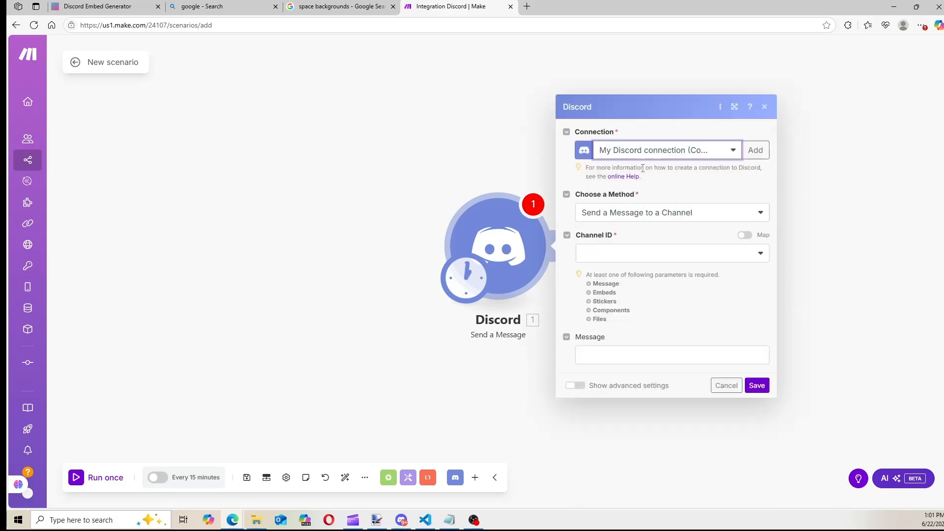
{"action": "left_click", "coordinate": [755, 150]}
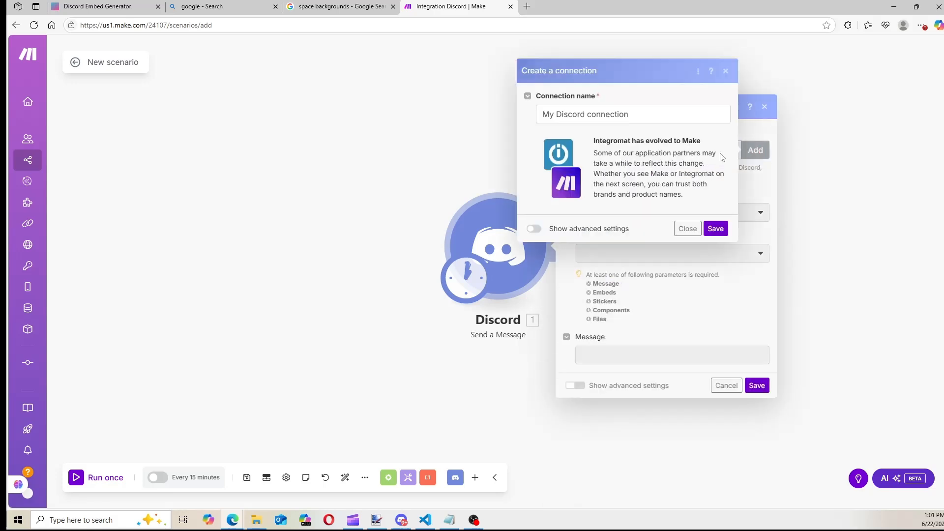
{"action": "left_click", "coordinate": [534, 230]}
Step: Examine the new connection's Bot Token, Client ID and Client Secret fields without entering credentials
{"action": "left_click", "coordinate": [595, 140]}
{"action": "left_click", "coordinate": [589, 190]}
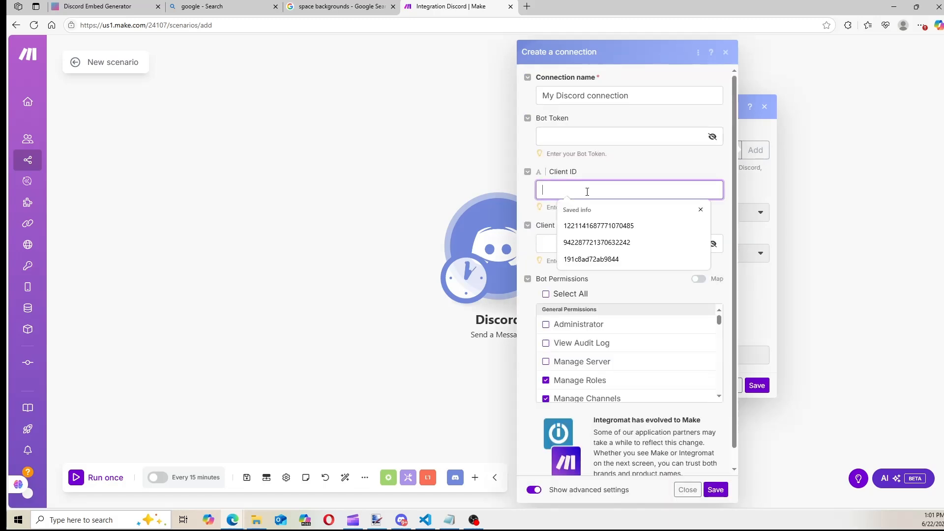
{"action": "left_click", "coordinate": [557, 242]}
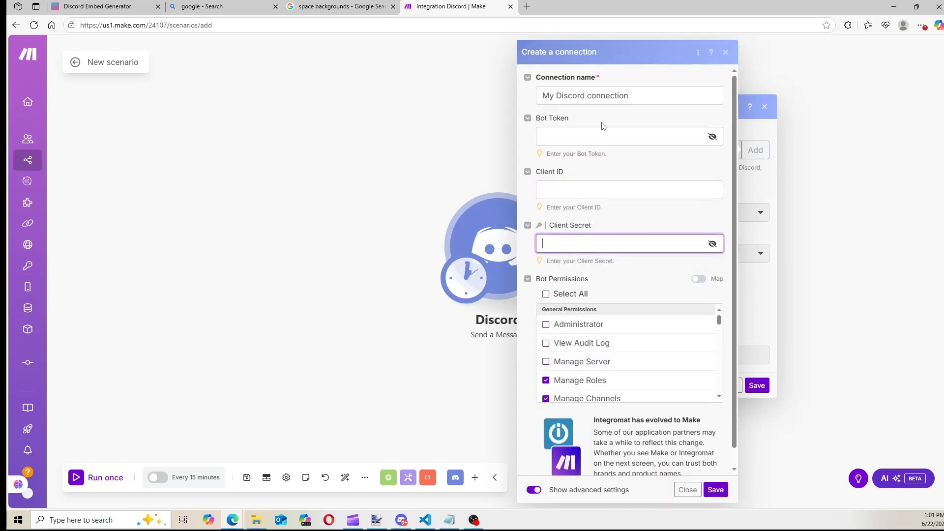
{"action": "left_click", "coordinate": [603, 136]}
{"action": "left_click", "coordinate": [573, 166]}
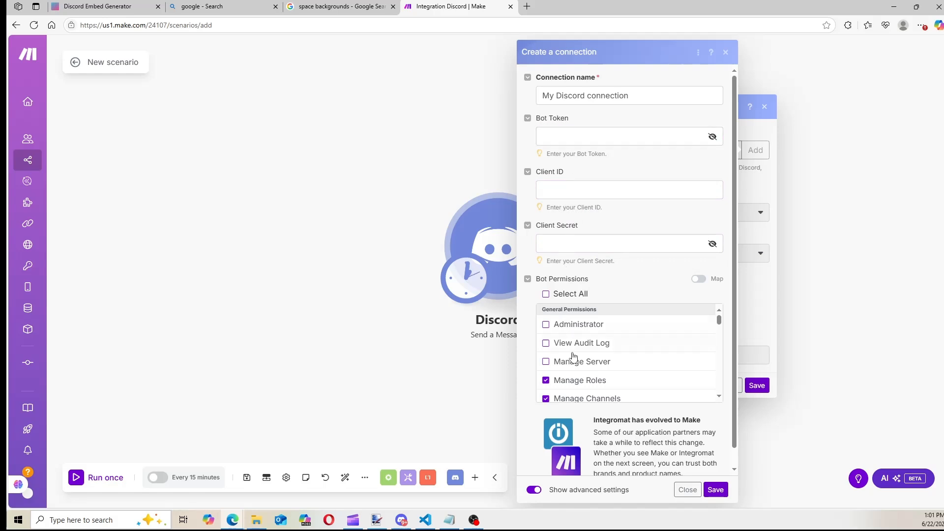
Step: Look through the Bot Permissions list and try to save the connection without credentials, dismissing the authorization window
{"action": "scroll", "coordinate": [570, 361], "scroll_direction": "down", "scroll_amount": 5}
{"action": "scroll", "coordinate": [574, 360], "scroll_direction": "down", "scroll_amount": 3}
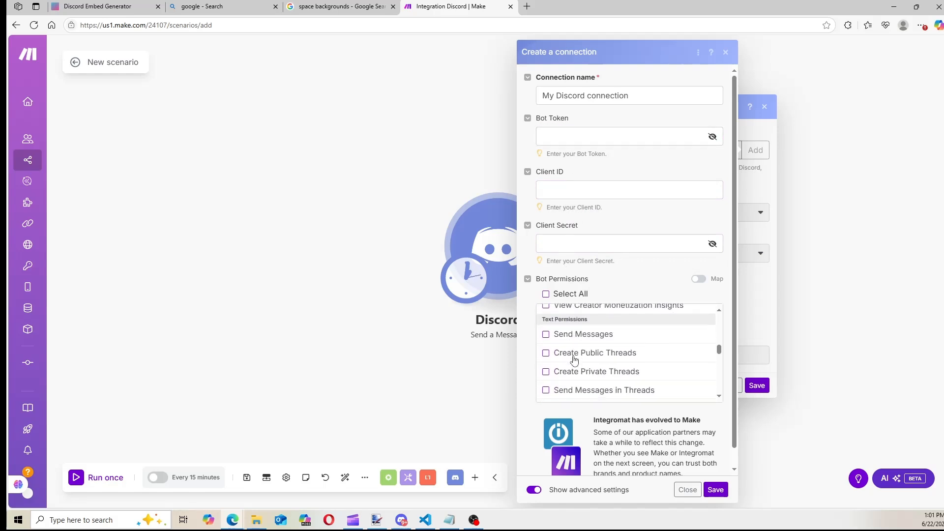
{"action": "scroll", "coordinate": [581, 317], "scroll_direction": "up", "scroll_amount": 5}
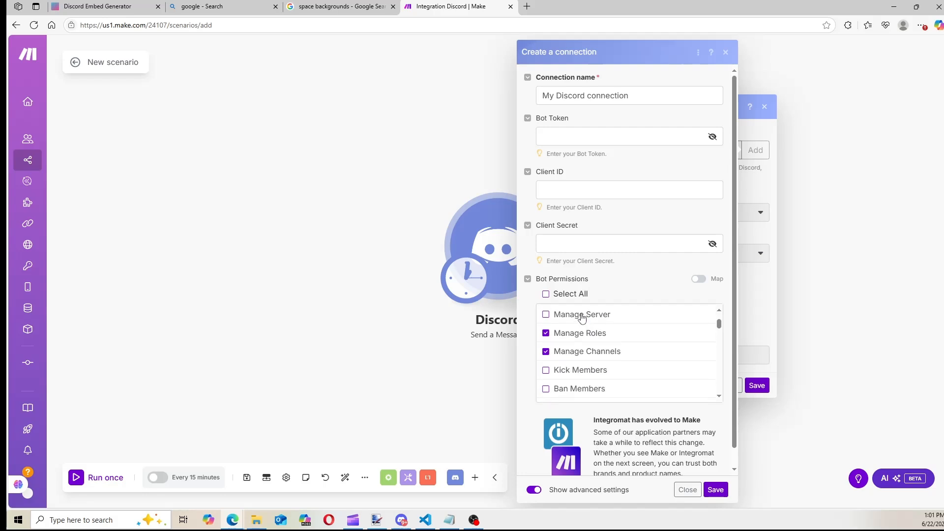
{"action": "left_click", "coordinate": [576, 324]}
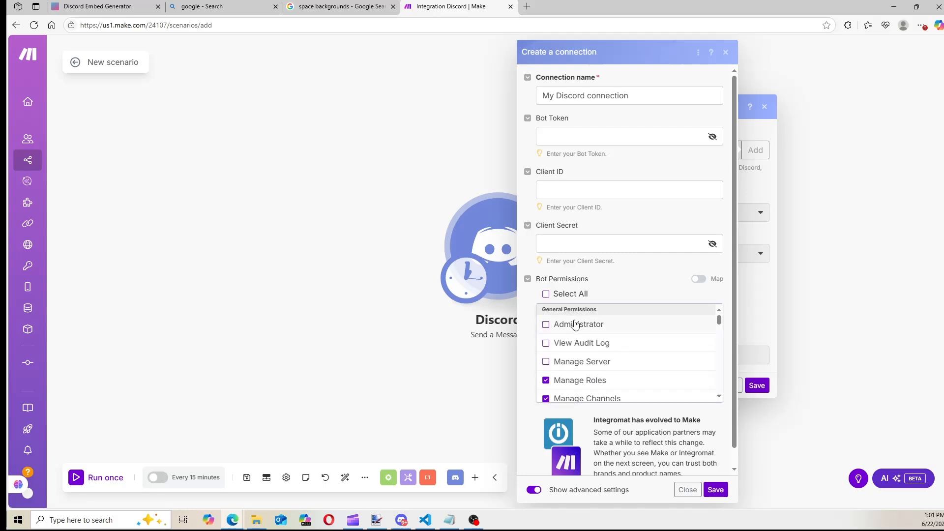
{"action": "left_click", "coordinate": [715, 490]}
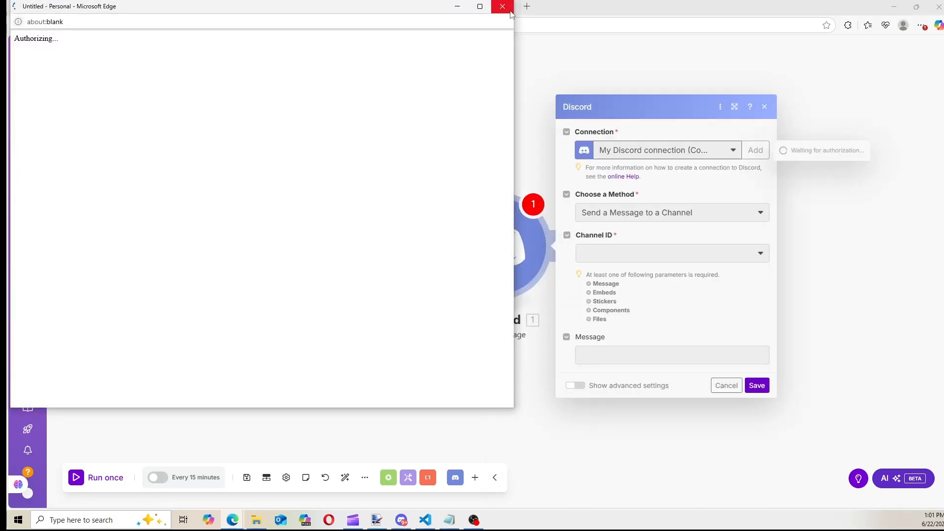
{"action": "left_click", "coordinate": [457, 6]}
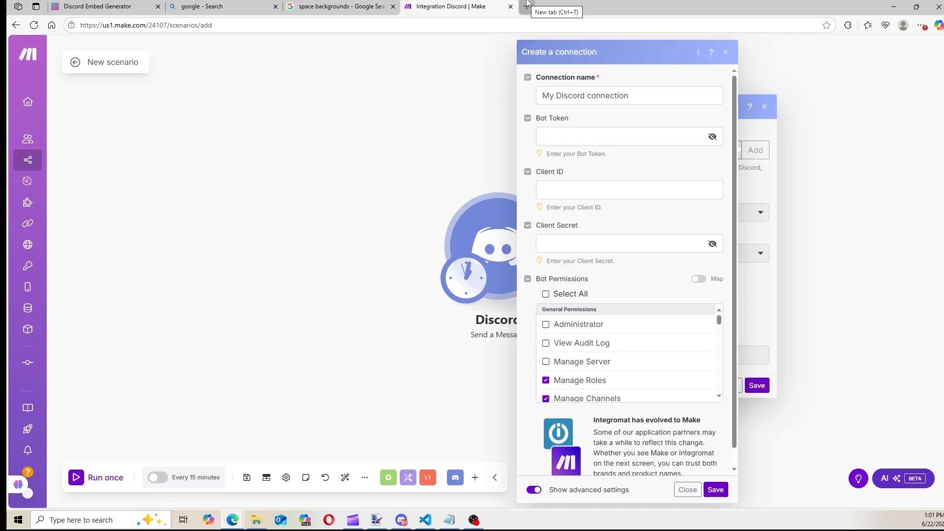
Step: Open the Cosmo app in the Discord Developer Portal in a new browser tab, and review its Bot settings and OAuth2 redirects
{"action": "left_click", "coordinate": [527, 5]}
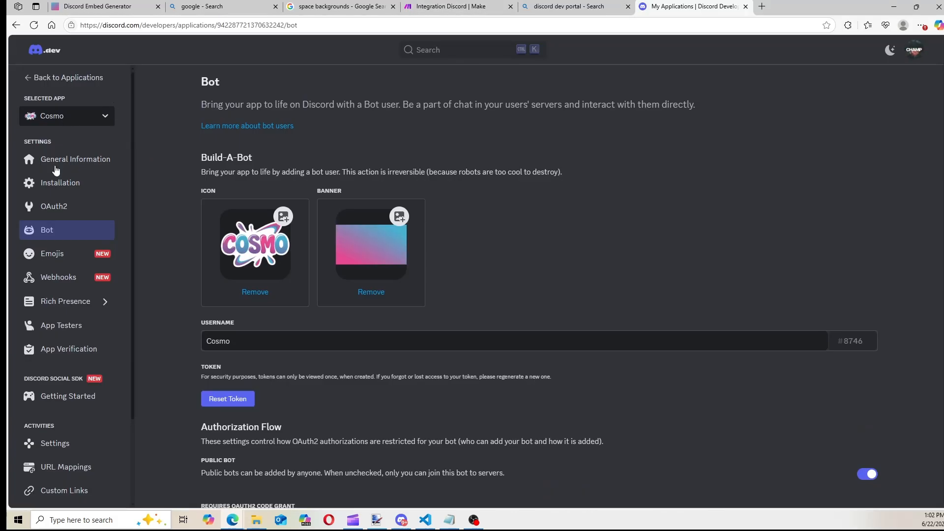
{"action": "scroll", "coordinate": [594, 361], "scroll_direction": "down", "scroll_amount": 7}
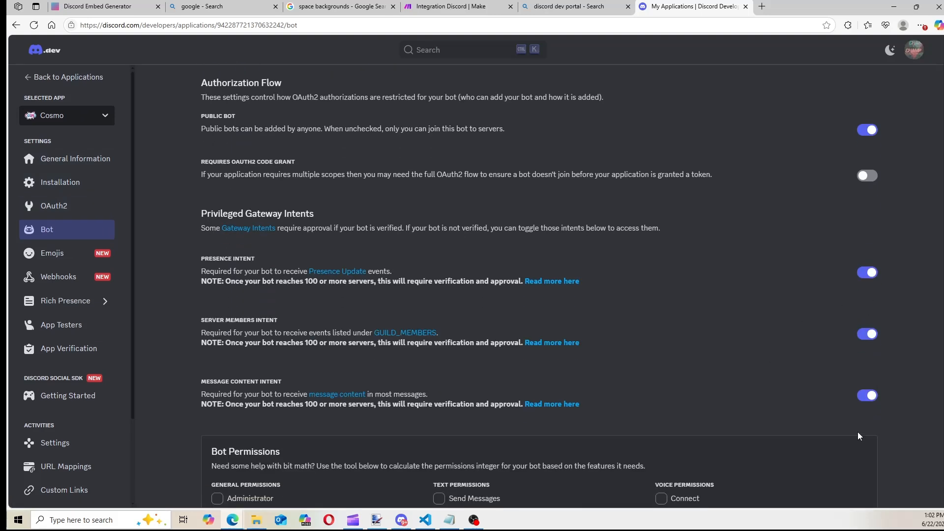
{"action": "left_click", "coordinate": [57, 211]}
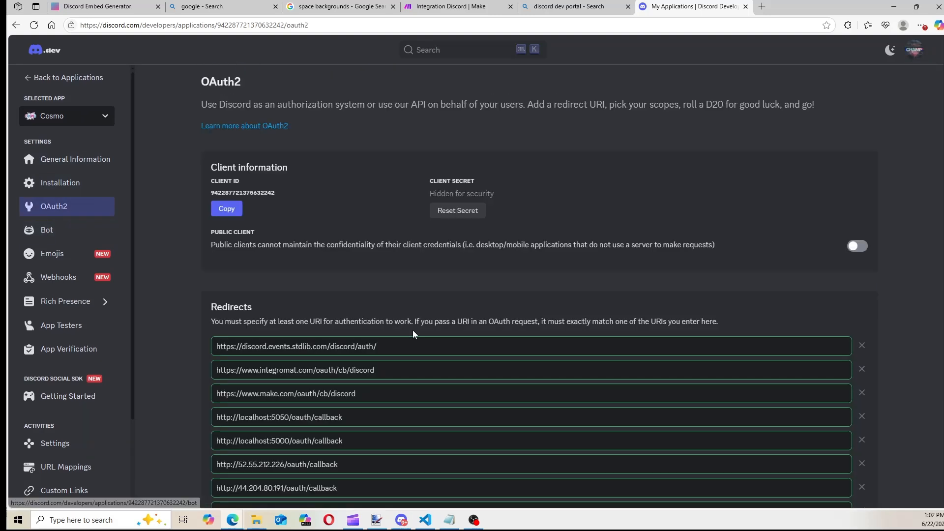
{"action": "scroll", "coordinate": [273, 217], "scroll_direction": "down", "scroll_amount": 3}
Step: Highlight the make.com and integromat.com callback addresses among Cosmo's OAuth2 redirects to check them
{"action": "left_click_drag", "start_coordinate": [366, 250], "coordinate": [216, 248]}
{"action": "left_click", "coordinate": [392, 225]}
{"action": "left_click_drag", "start_coordinate": [393, 224], "coordinate": [205, 222]}
{"action": "left_click_drag", "start_coordinate": [379, 247], "coordinate": [216, 247]}
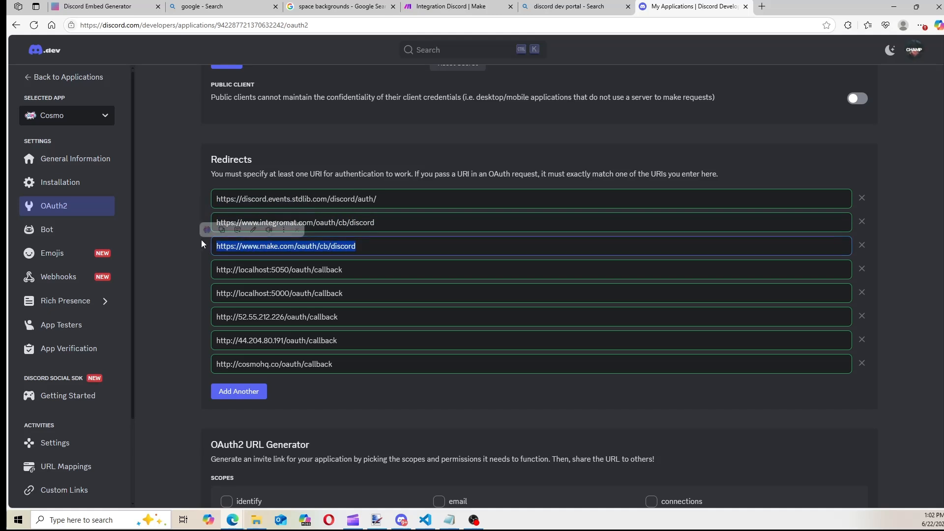
{"action": "left_click_drag", "start_coordinate": [389, 218], "coordinate": [209, 222]}
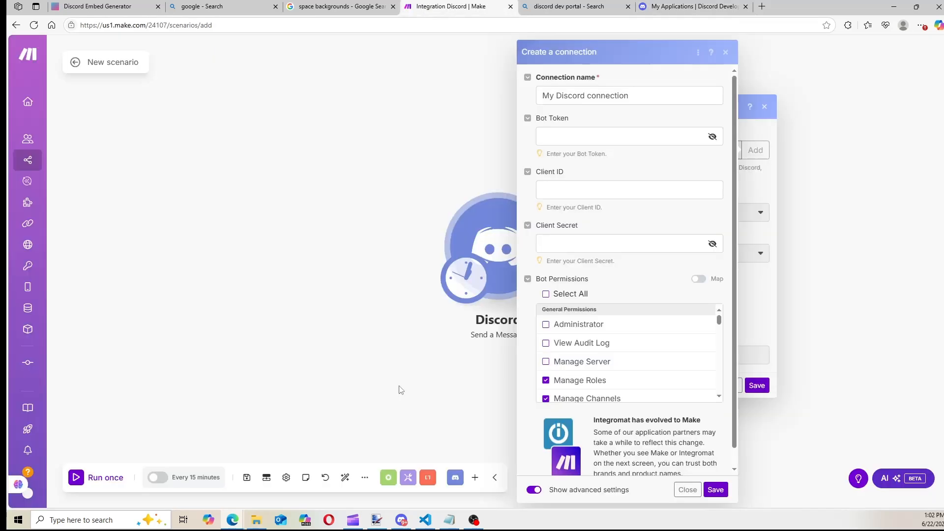
Step: Return to the Make scenario, abandon the new connection and select the existing My Discord connection for Cosmo
{"action": "left_click", "coordinate": [689, 491]}
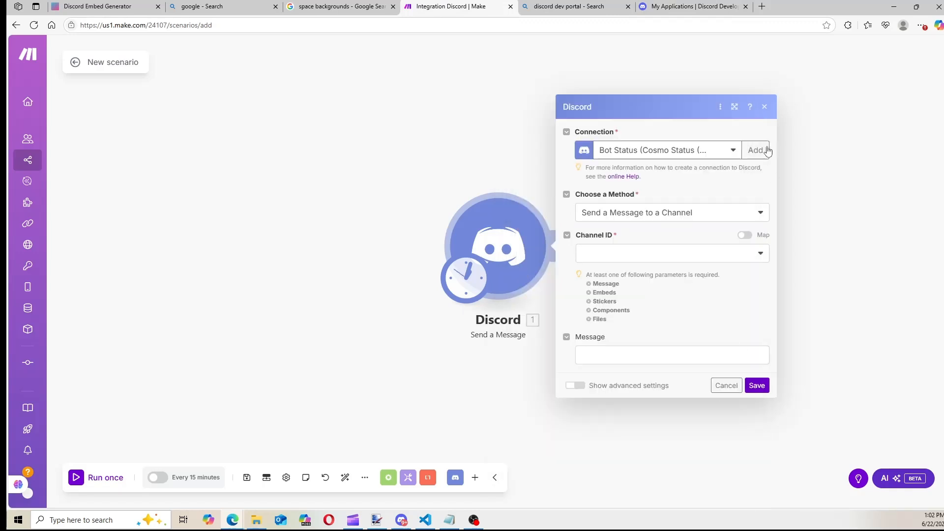
{"action": "left_click", "coordinate": [708, 151]}
{"action": "left_click", "coordinate": [693, 390]}
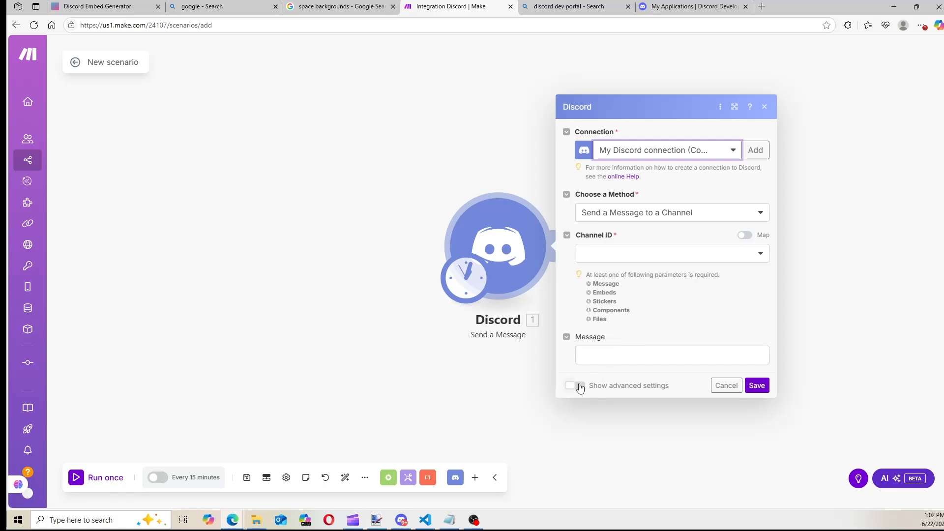
Step: Show the Discord module's advanced settings and add one item under Embeds
{"action": "left_click", "coordinate": [580, 387]}
{"action": "scroll", "coordinate": [642, 354], "scroll_direction": "down", "scroll_amount": 3}
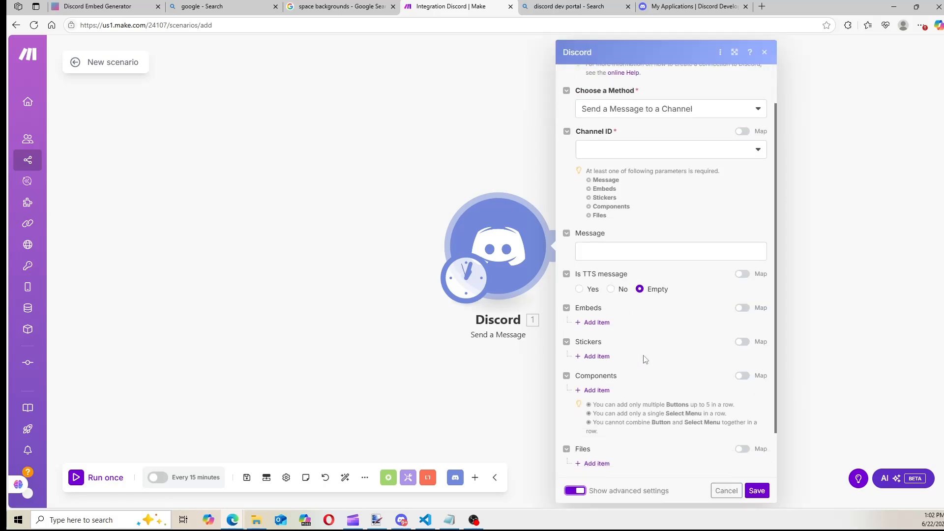
{"action": "left_click", "coordinate": [600, 269]}
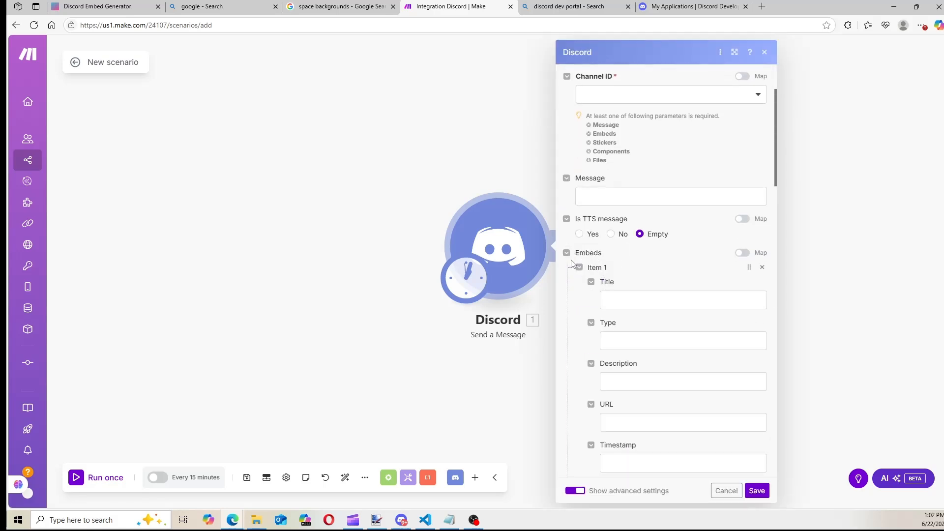
Step: Set the embed item's title to "Test Embed"
{"action": "left_click", "coordinate": [628, 302]}
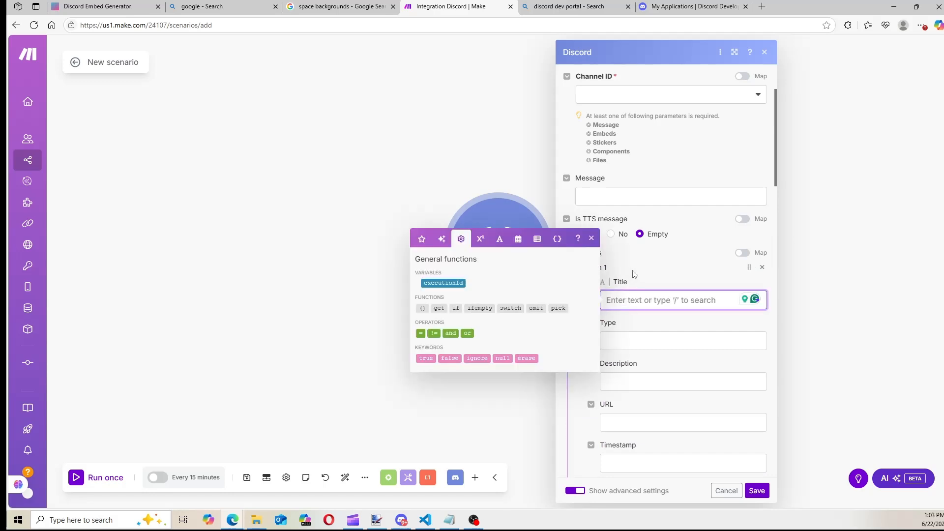
{"action": "type", "text": "Test"}
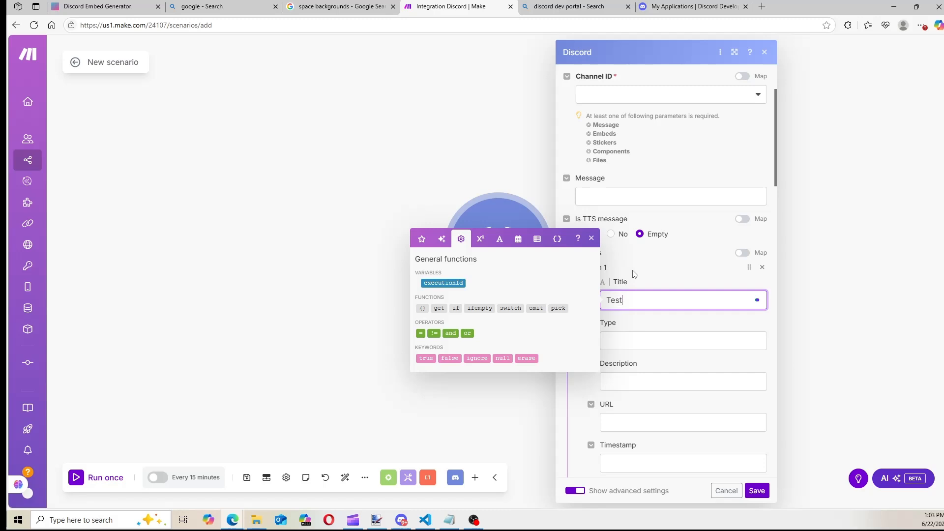
{"action": "key", "text": "Tab"}
{"action": "left_click", "coordinate": [653, 292]}
{"action": "type", "text": "E"}
Step: Set the embed item's description to "Welcome to the Jungle"
{"action": "scroll", "coordinate": [653, 340], "scroll_direction": "down", "scroll_amount": 2}
{"action": "left_click", "coordinate": [656, 283]}
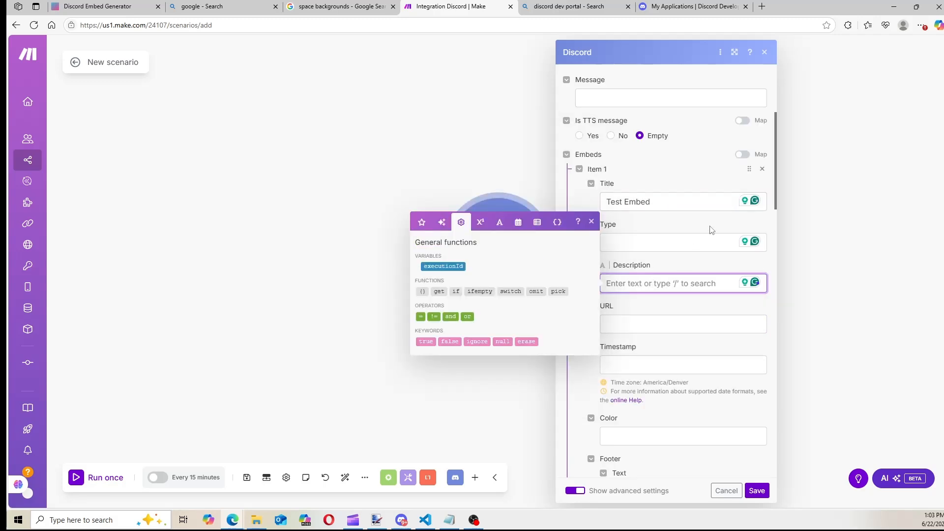
{"action": "type", "text": "QW"}
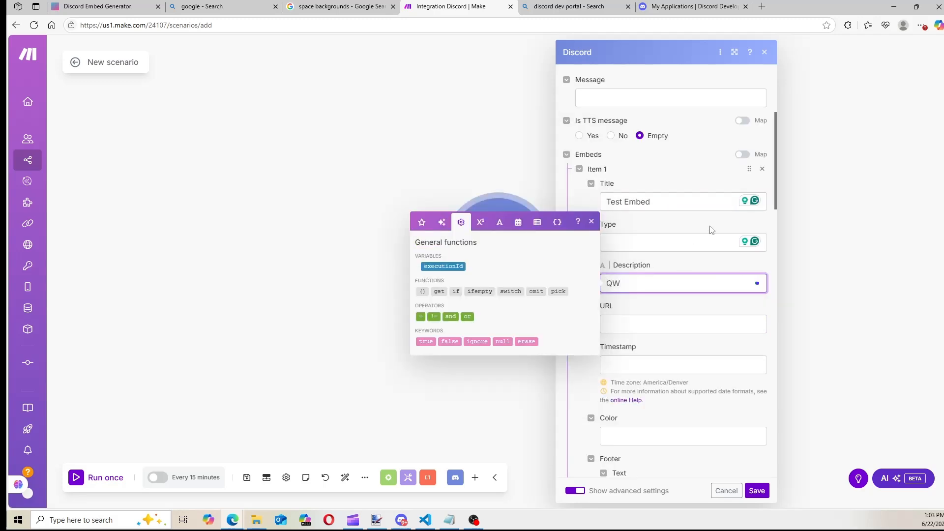
{"action": "key", "text": "BackSpace"}
{"action": "key", "text": "BackSpace"}
{"action": "type", "text": "We"}
{"action": "left_click", "coordinate": [681, 311]}
Step: Examine the embed item's optional Timestamp and Color fields
{"action": "scroll", "coordinate": [671, 333], "scroll_direction": "down", "scroll_amount": 1}
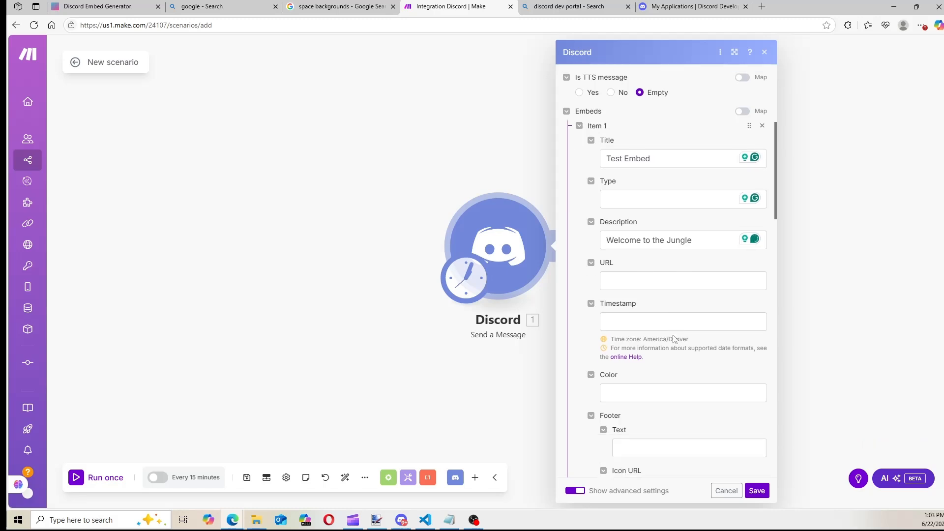
{"action": "left_click", "coordinate": [677, 314]}
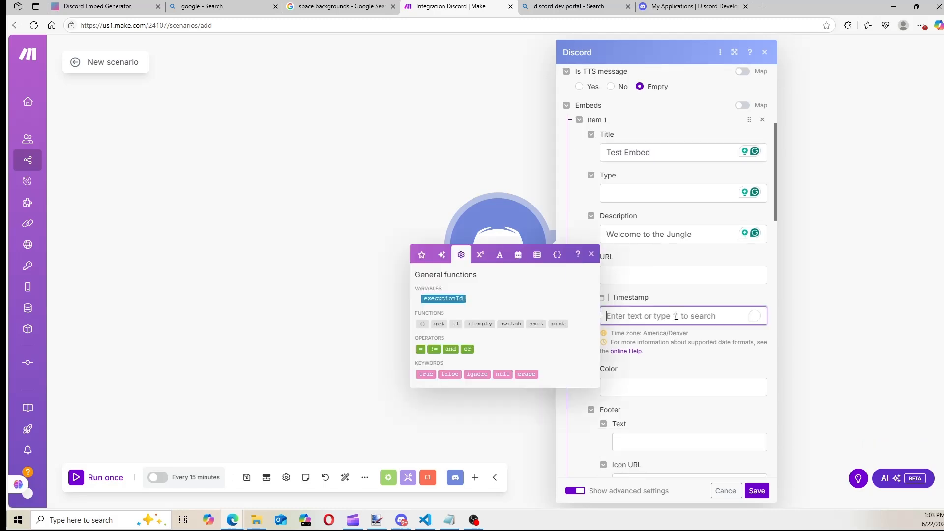
{"action": "left_click", "coordinate": [645, 261]}
{"action": "scroll", "coordinate": [646, 372], "scroll_direction": "down", "scroll_amount": 1}
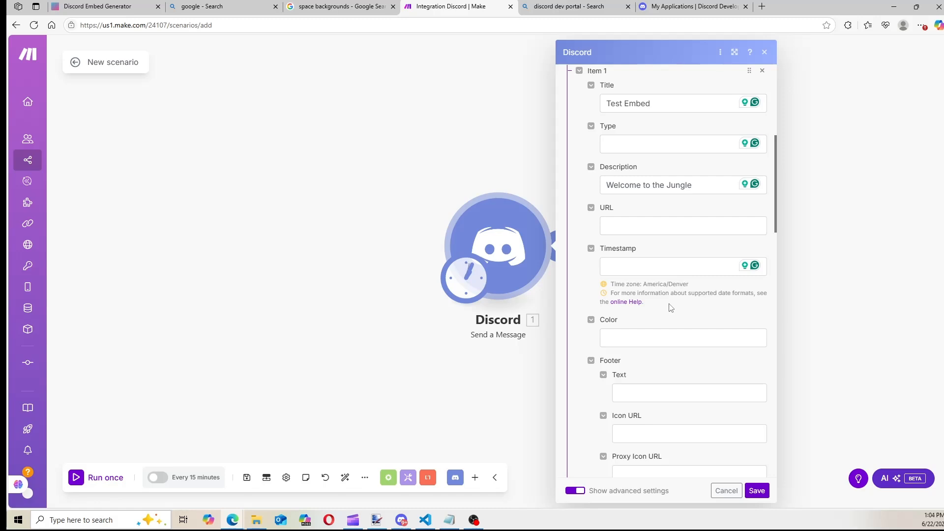
{"action": "left_click", "coordinate": [674, 333]}
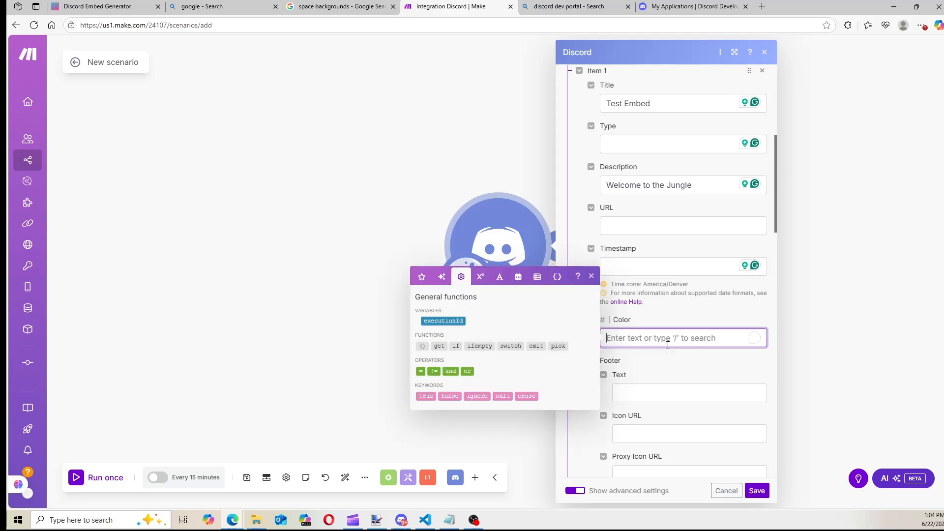
{"action": "left_click", "coordinate": [661, 326]}
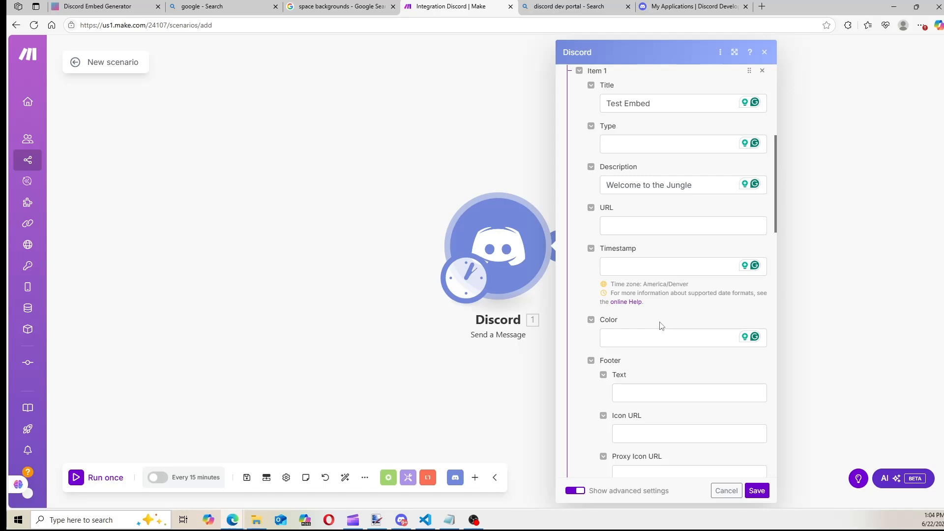
{"action": "left_click", "coordinate": [650, 338]}
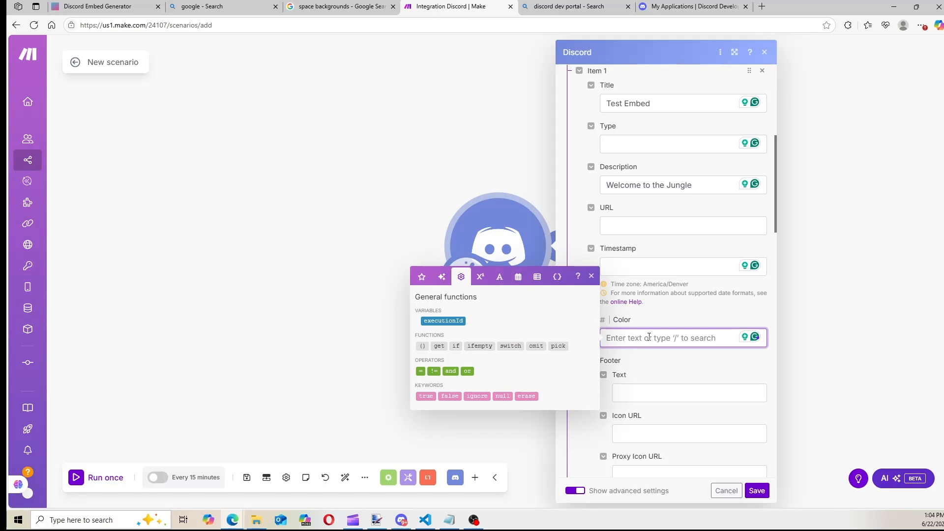
{"action": "left_click", "coordinate": [655, 319]}
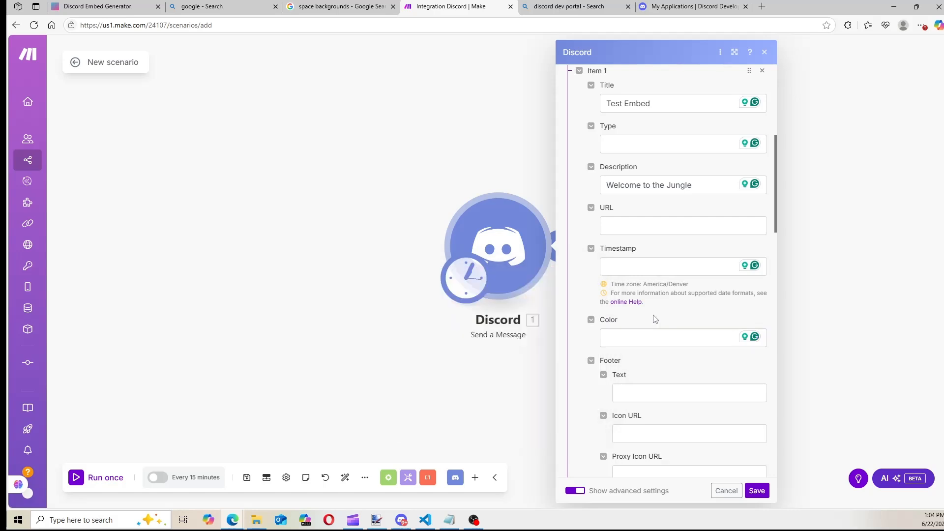
{"action": "left_click", "coordinate": [648, 333]}
{"action": "left_click", "coordinate": [670, 318]}
Step: Set the embed footer's text to "Cosmo" and paste the copied Discord CDN GIF link as its icon URL
{"action": "left_click", "coordinate": [657, 396]}
{"action": "type", "text": "Cosmo"}
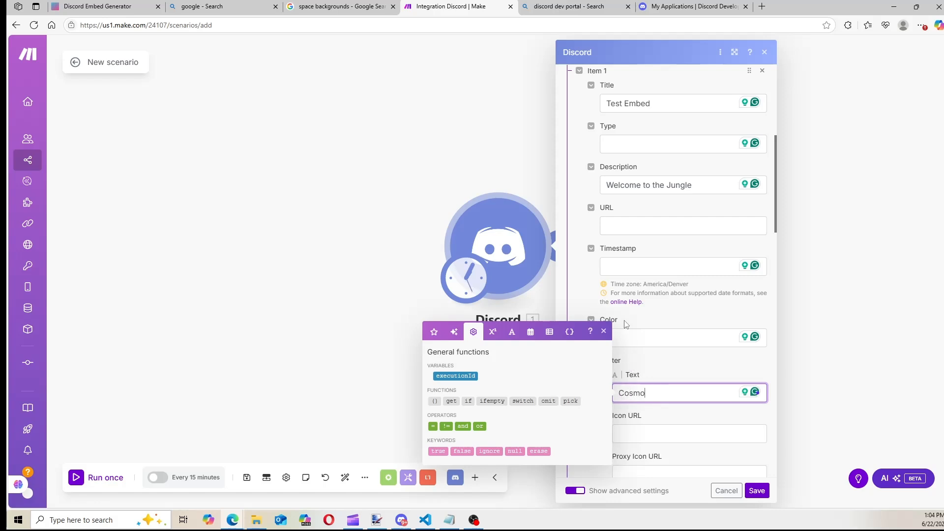
{"action": "left_click", "coordinate": [627, 324]}
{"action": "scroll", "coordinate": [691, 320], "scroll_direction": "down", "scroll_amount": 2}
{"action": "left_click", "coordinate": [680, 336]}
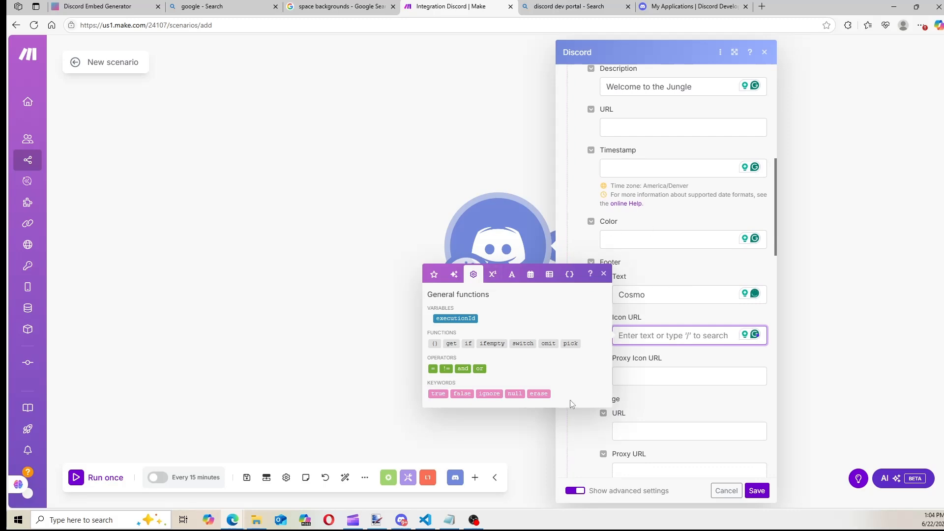
{"action": "key", "text": "ctrl+v"}
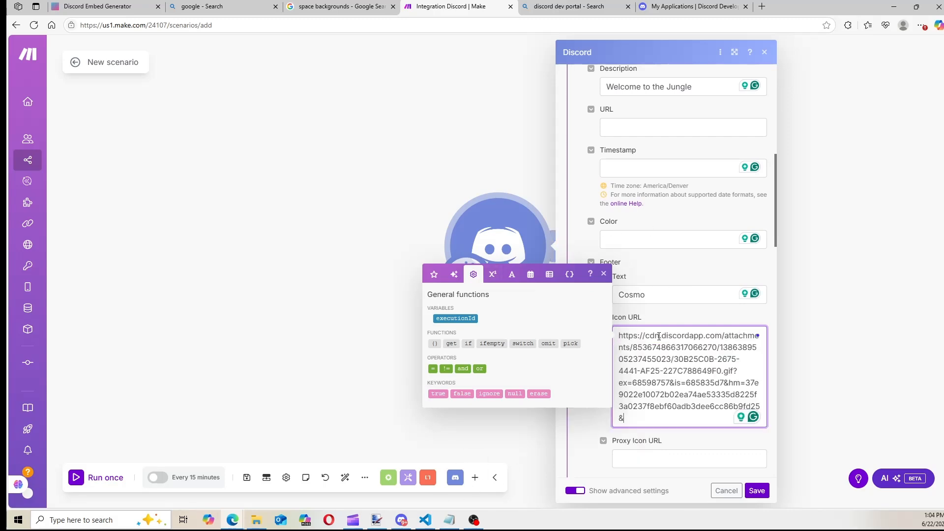
{"action": "left_click", "coordinate": [694, 321]}
Step: Switch to Discord, open the direct messages with the Cosmo bot and copy the Dropbox link of the moon-and-earth image
{"action": "scroll", "coordinate": [688, 328], "scroll_direction": "down", "scroll_amount": 4}
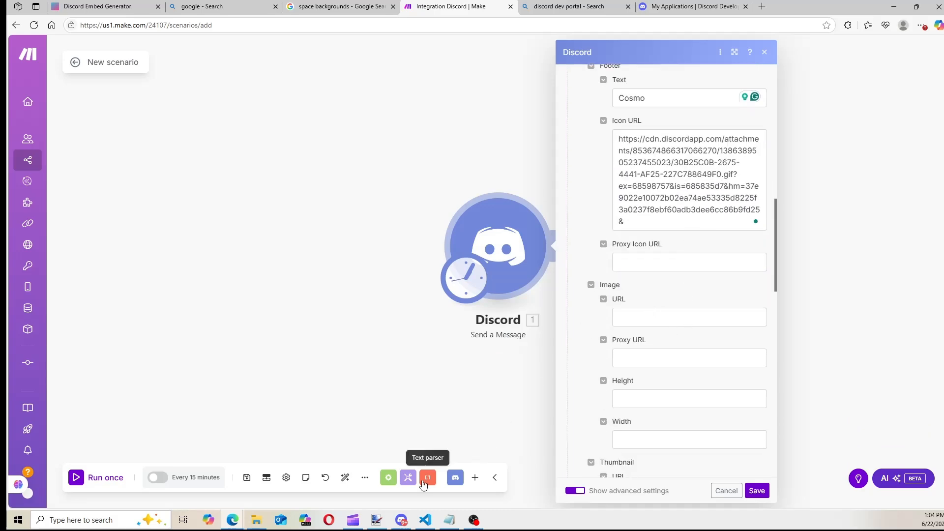
{"action": "left_click", "coordinate": [406, 523]}
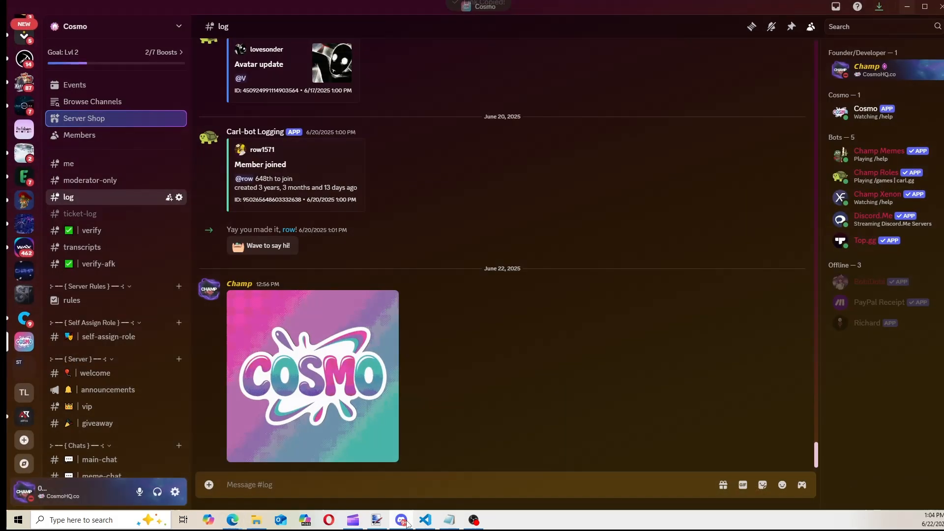
{"action": "scroll", "coordinate": [28, 152], "scroll_direction": "up", "scroll_amount": 10}
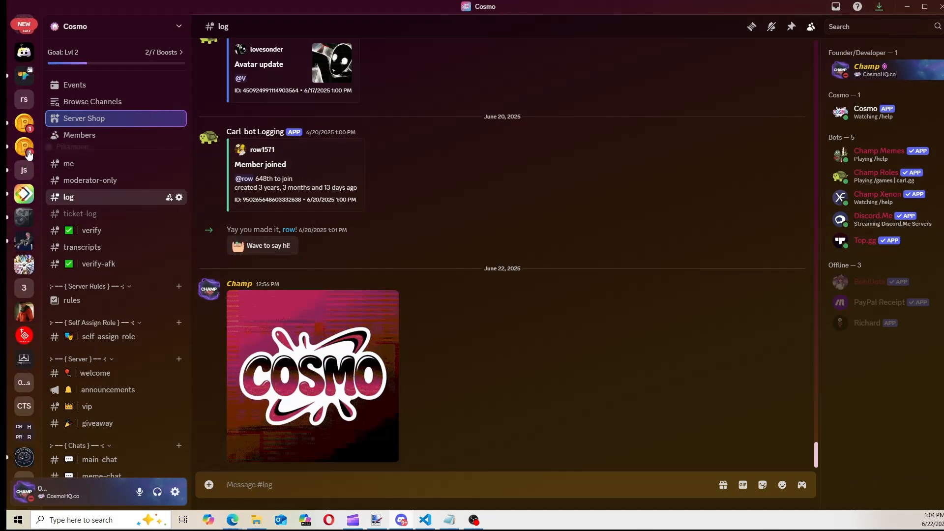
{"action": "left_click", "coordinate": [29, 34]}
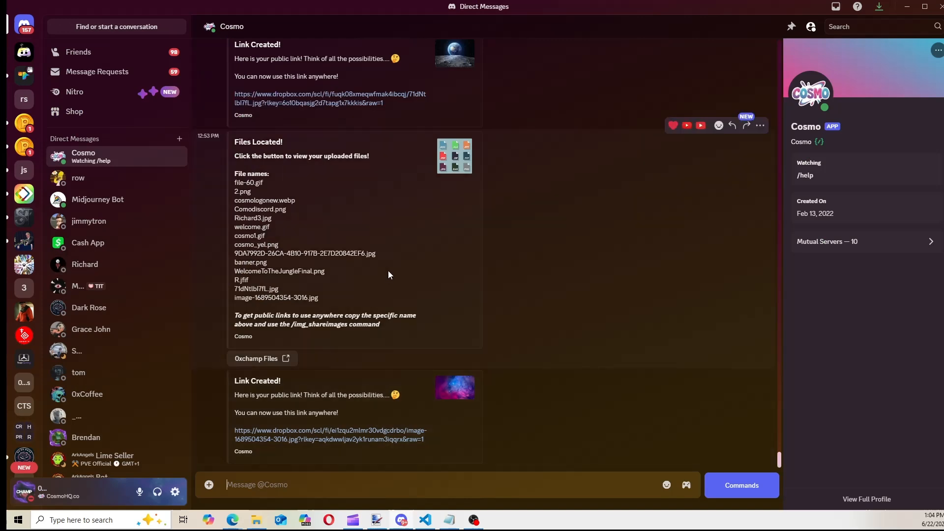
{"action": "scroll", "coordinate": [347, 373], "scroll_direction": "up", "scroll_amount": 1}
{"action": "scroll", "coordinate": [347, 345], "scroll_direction": "up", "scroll_amount": 3}
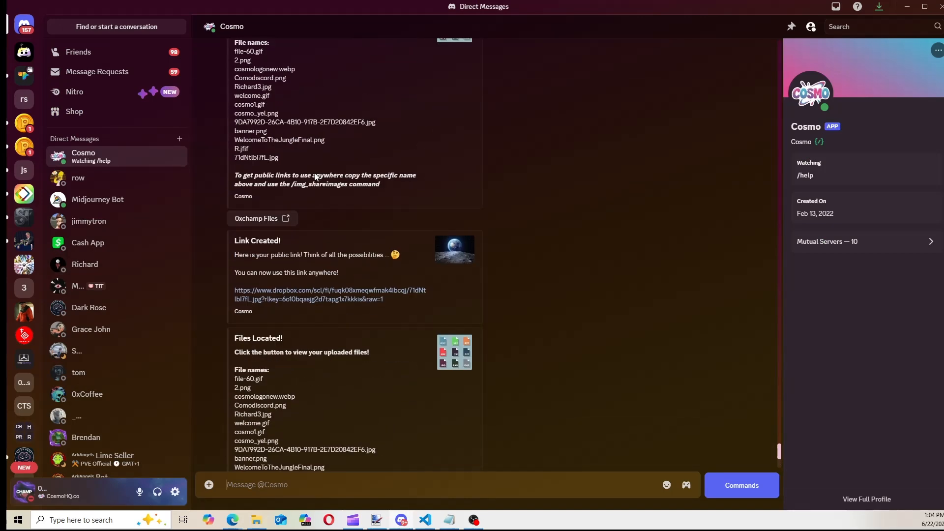
{"action": "scroll", "coordinate": [314, 181], "scroll_direction": "down", "scroll_amount": 4}
{"action": "right_click", "coordinate": [309, 105]}
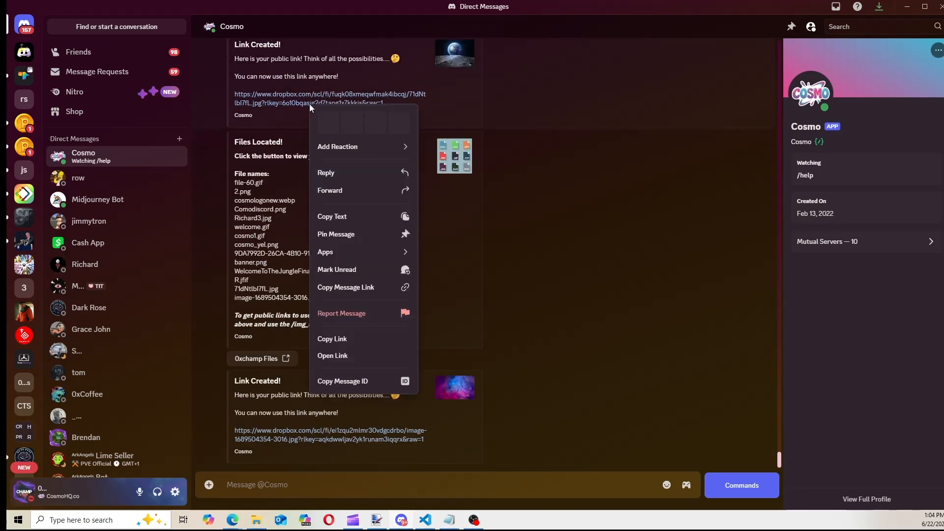
{"action": "left_click", "coordinate": [332, 338]}
Step: Return to the Make scenario and paste the copied Dropbox link as the embed thumbnail's URL
{"action": "left_click", "coordinate": [907, 7]}
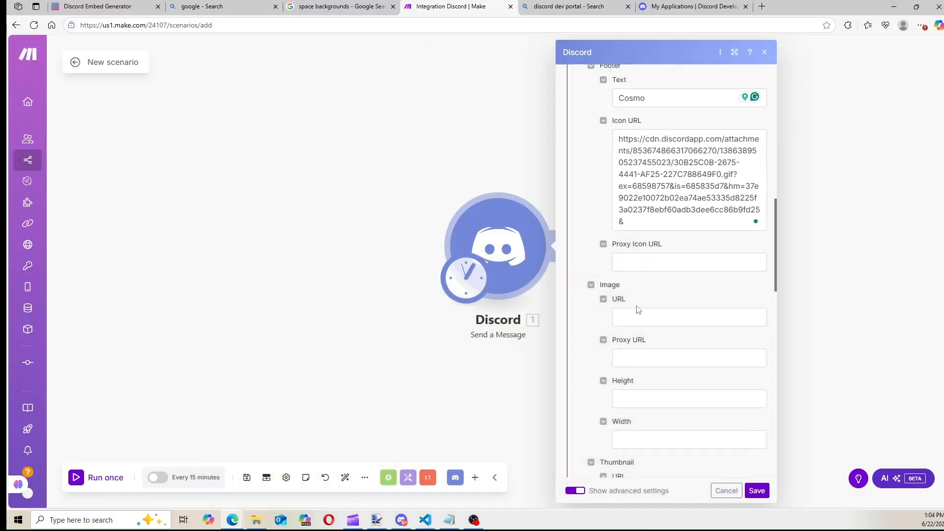
{"action": "scroll", "coordinate": [639, 310], "scroll_direction": "down", "scroll_amount": 2}
{"action": "left_click", "coordinate": [629, 392]}
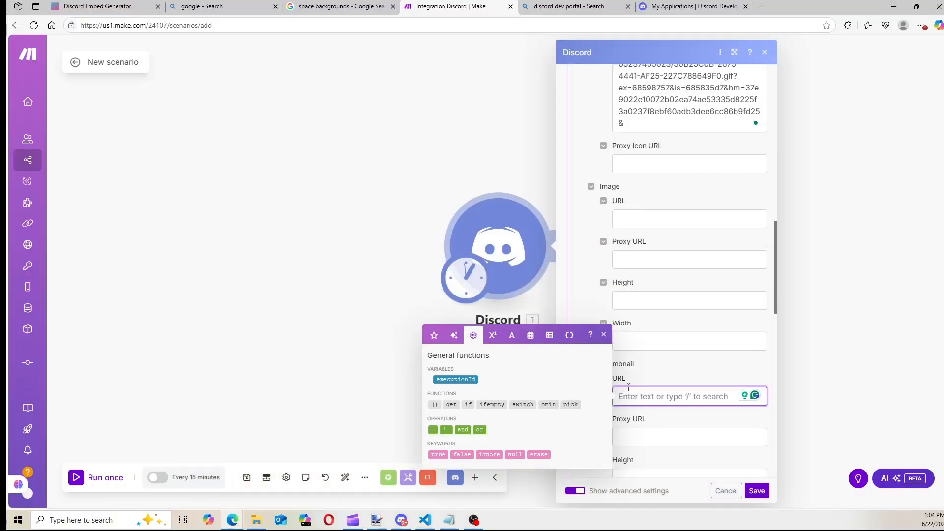
{"action": "key", "text": "ctrl+v"}
Step: Copy the purple nebula image's Dropbox link from the Cosmo messages in Discord and paste it as the embed image's URL in Make
{"action": "left_click", "coordinate": [408, 525]}
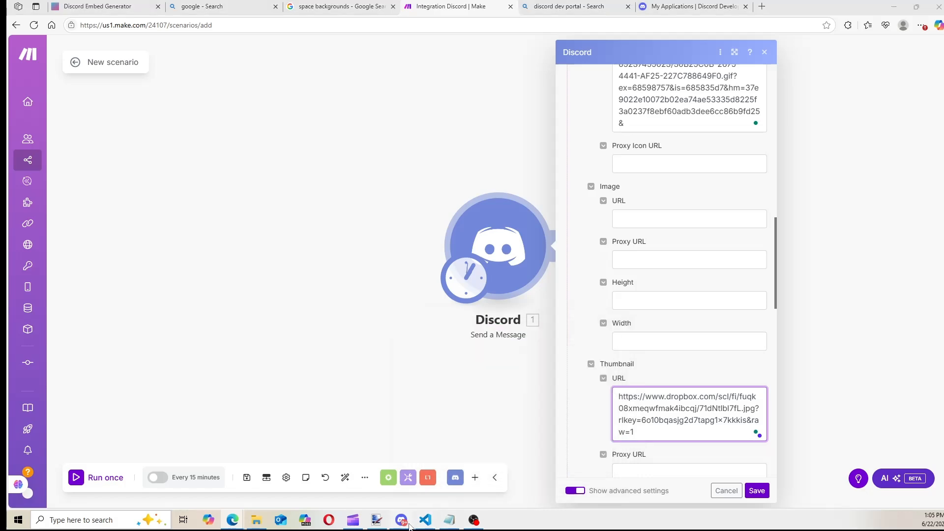
{"action": "right_click", "coordinate": [313, 436]}
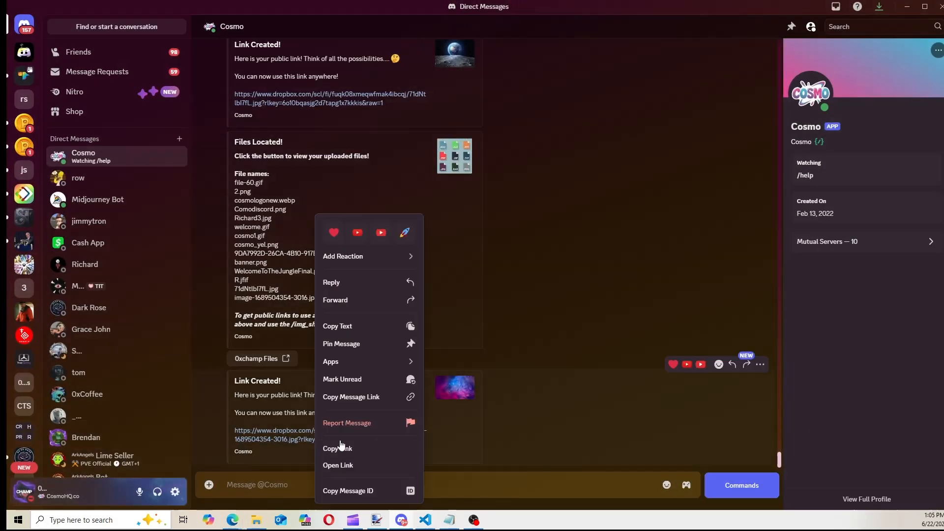
{"action": "left_click", "coordinate": [342, 445]}
{"action": "key", "text": "alt+Tab"}
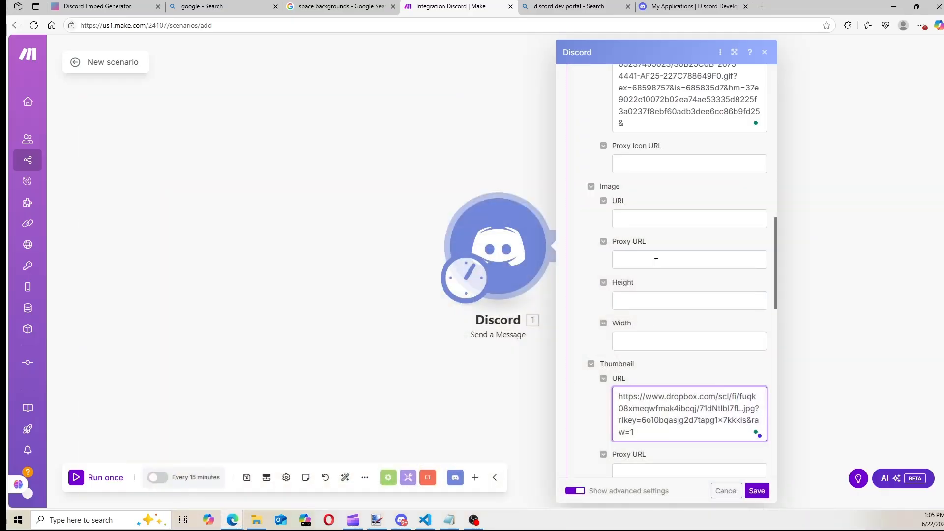
{"action": "left_click", "coordinate": [675, 219]}
{"action": "key", "text": "ctrl+v"}
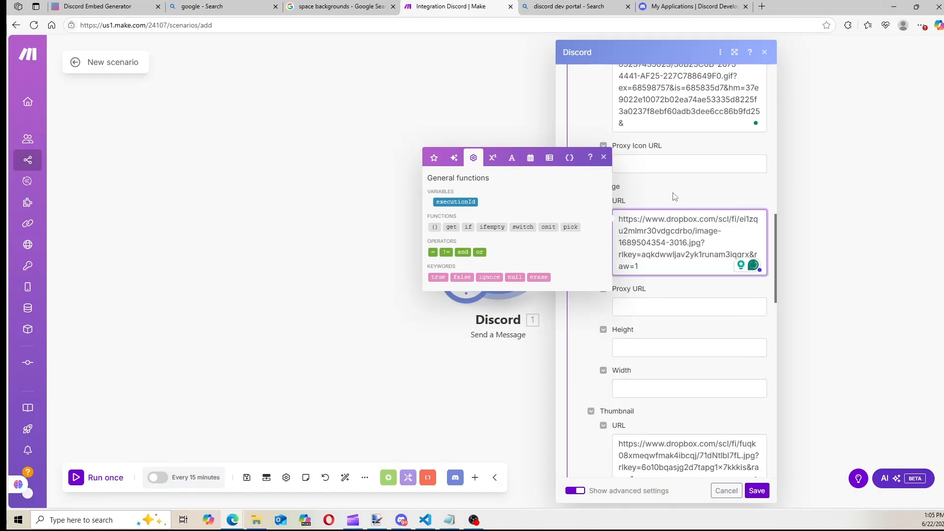
Step: Add one item under Components and set its component type to A New Row
{"action": "scroll", "coordinate": [668, 221], "scroll_direction": "down", "scroll_amount": 10}
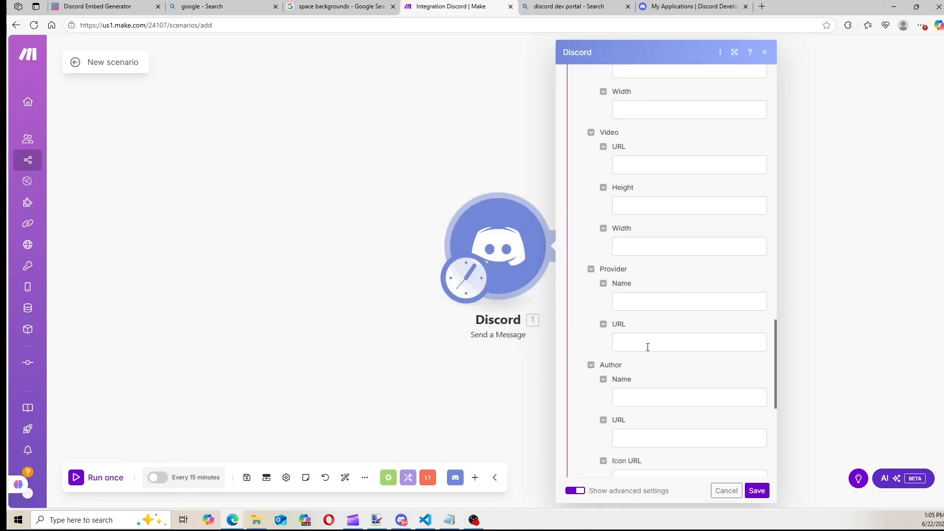
{"action": "scroll", "coordinate": [648, 347], "scroll_direction": "down", "scroll_amount": 5}
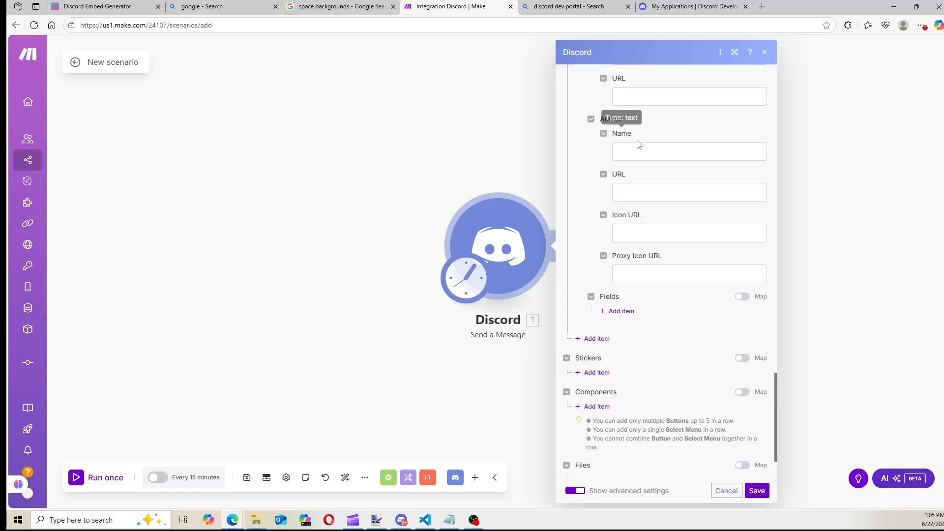
{"action": "scroll", "coordinate": [639, 144], "scroll_direction": "down", "scroll_amount": 3}
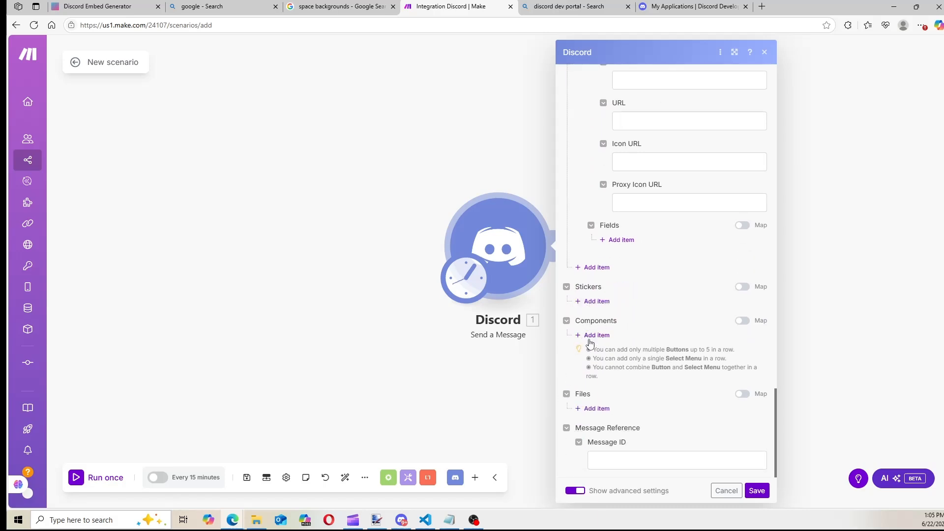
{"action": "left_click", "coordinate": [590, 340]}
{"action": "left_click", "coordinate": [645, 374]}
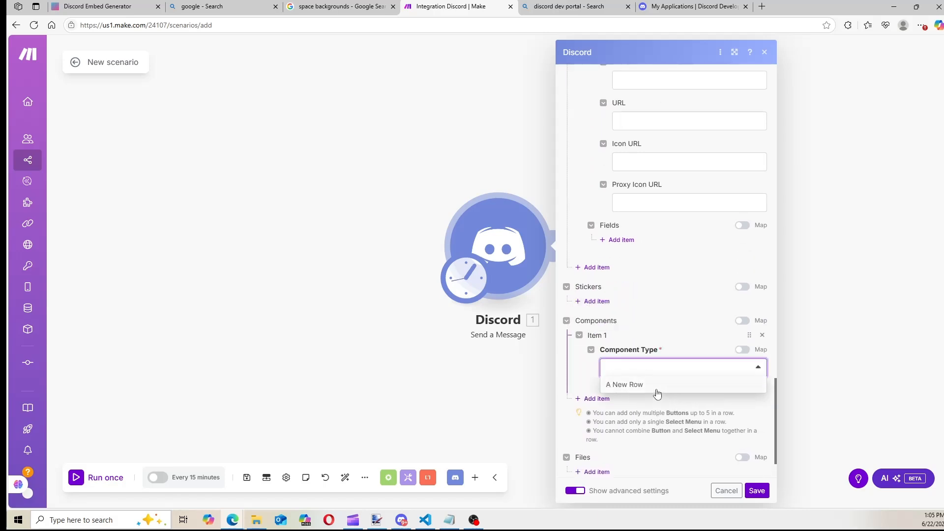
{"action": "left_click", "coordinate": [657, 391]}
Step: Add a row component of type Button with the Link (grey) style
{"action": "left_click", "coordinate": [620, 404]}
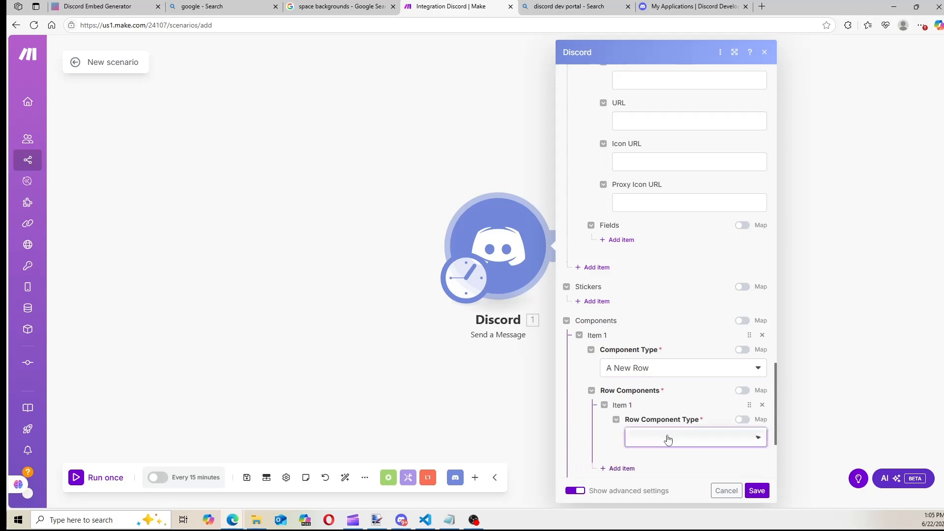
{"action": "left_click", "coordinate": [668, 439]}
{"action": "left_click", "coordinate": [659, 435]}
{"action": "scroll", "coordinate": [683, 388], "scroll_direction": "down", "scroll_amount": 1}
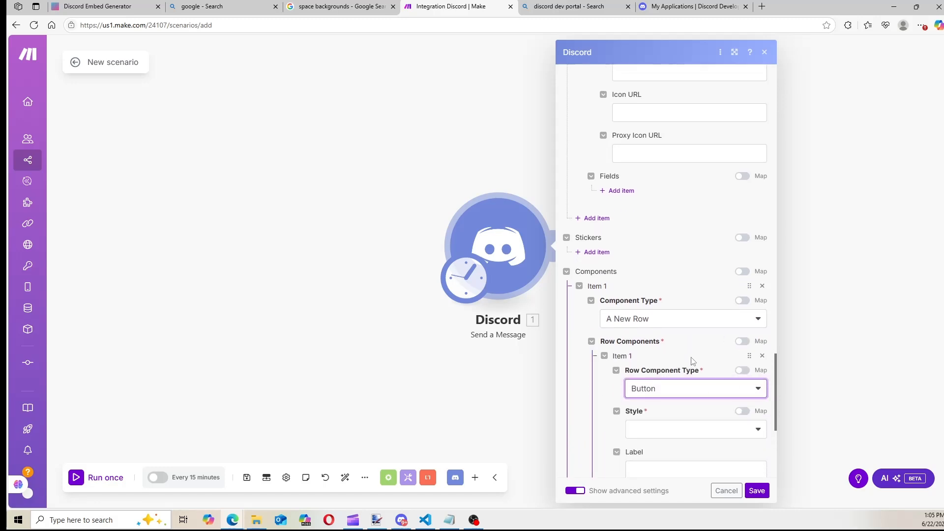
{"action": "scroll", "coordinate": [699, 344], "scroll_direction": "down", "scroll_amount": 2}
{"action": "left_click", "coordinate": [691, 331]}
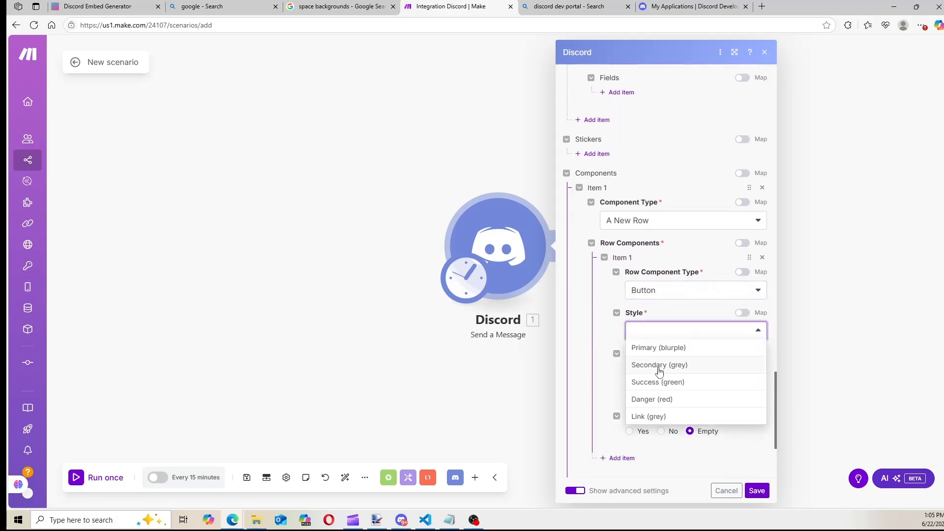
{"action": "left_click", "coordinate": [658, 416]}
{"action": "left_click", "coordinate": [671, 377]}
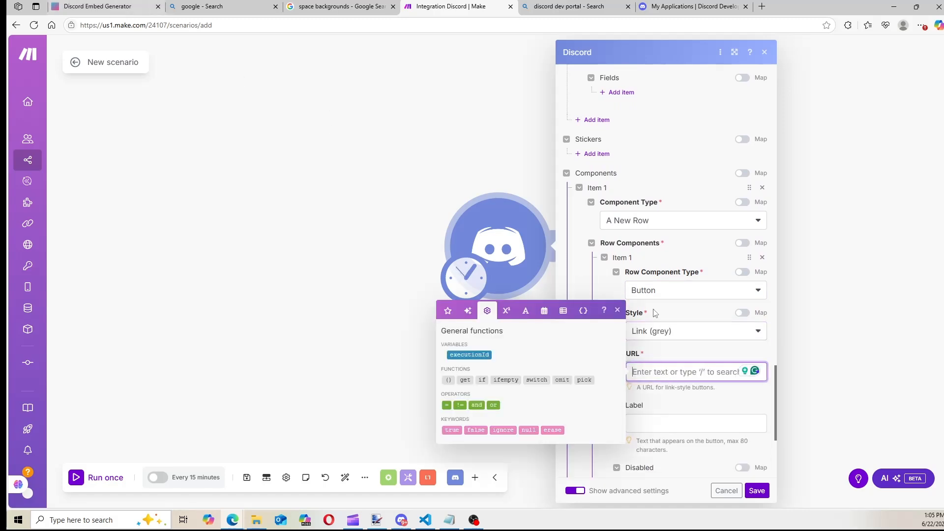
{"action": "type", "text": "https://"}
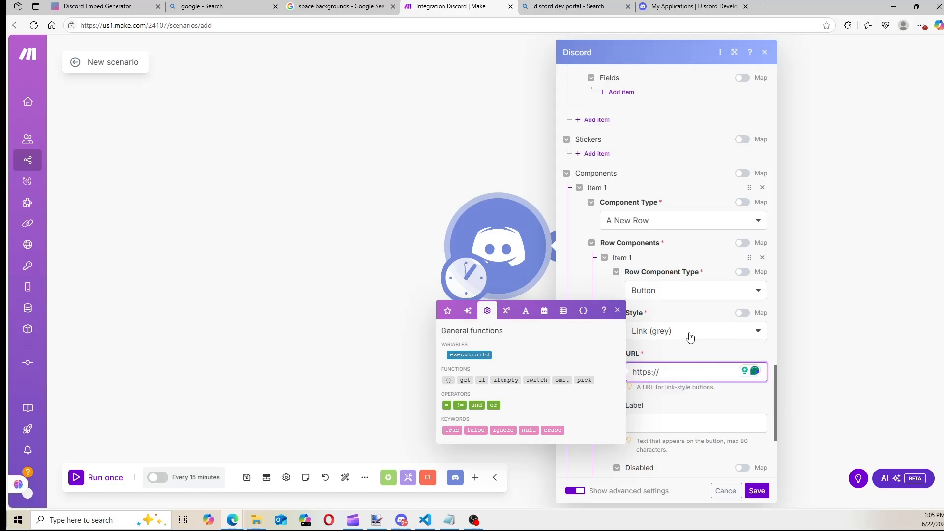
{"action": "type", "text": "cosmohq.co"}
{"action": "left_click", "coordinate": [682, 424]}
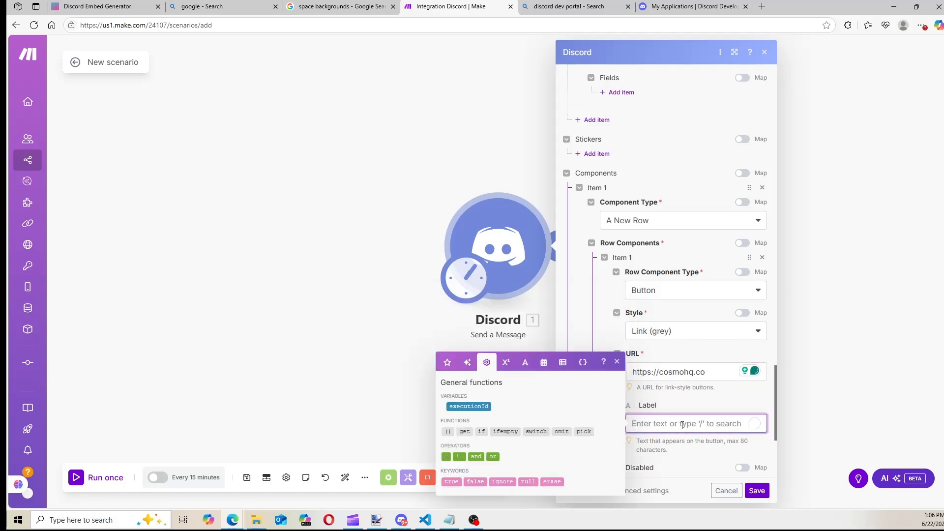
{"action": "type", "text": "CosmoHQ.co"}
{"action": "key", "text": "Tab"}
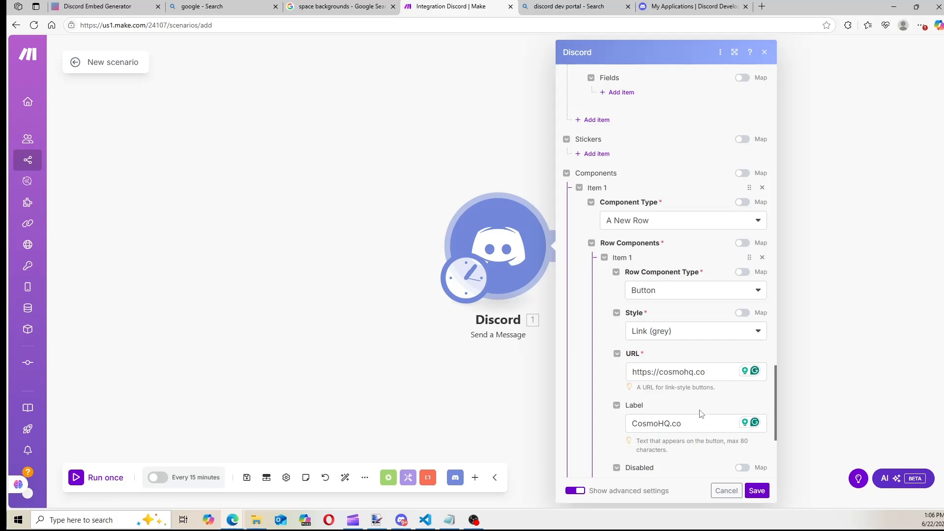
Step: Try to prefix the button's label in Make with the cosmo_black custom emoji code copied from the Discord channel message
{"action": "left_click_drag", "start_coordinate": [671, 443], "coordinate": [632, 423]}
{"action": "key", "text": "alt+Tab"}
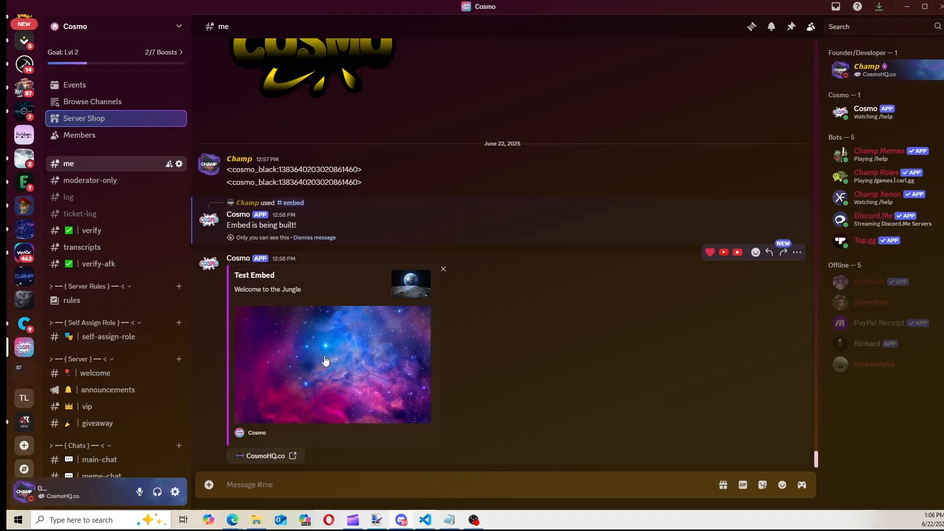
{"action": "left_click_drag", "start_coordinate": [362, 182], "coordinate": [219, 182]}
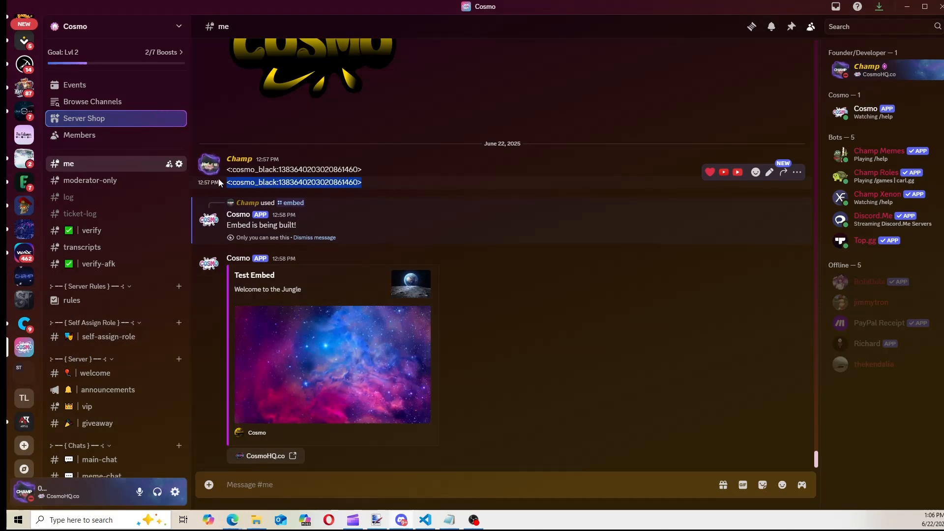
{"action": "key", "text": "alt+Tab"}
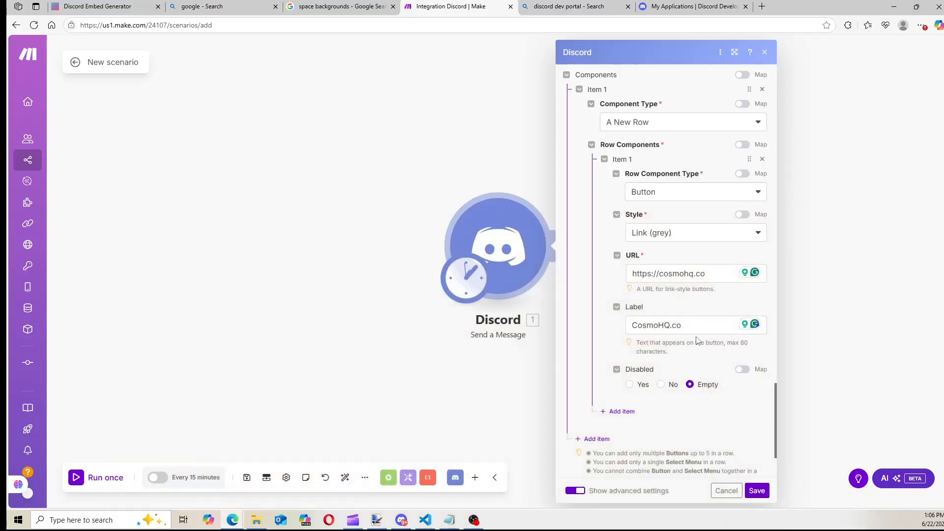
{"action": "left_click", "coordinate": [634, 320]}
{"action": "key", "text": "ctrl+v"}
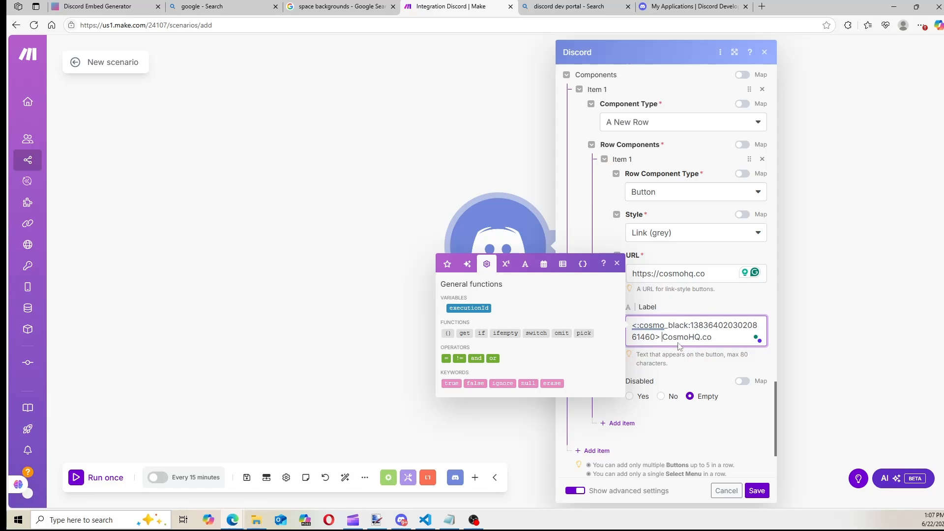
{"action": "left_click_drag", "start_coordinate": [663, 338], "coordinate": [630, 324]}
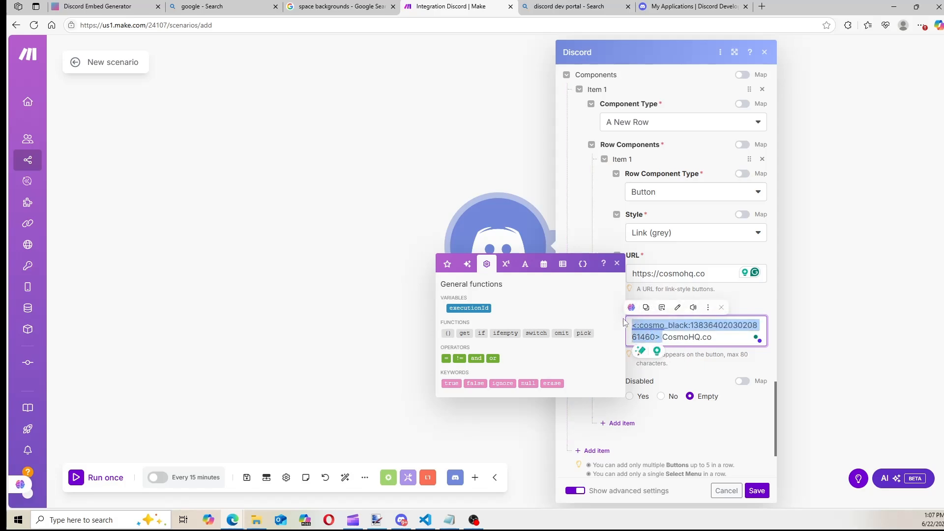
{"action": "key", "text": "BackSpace"}
Step: Switch to Discord and post the green deciduous tree emoji in the "me" channel
{"action": "key", "text": "alt+Tab"}
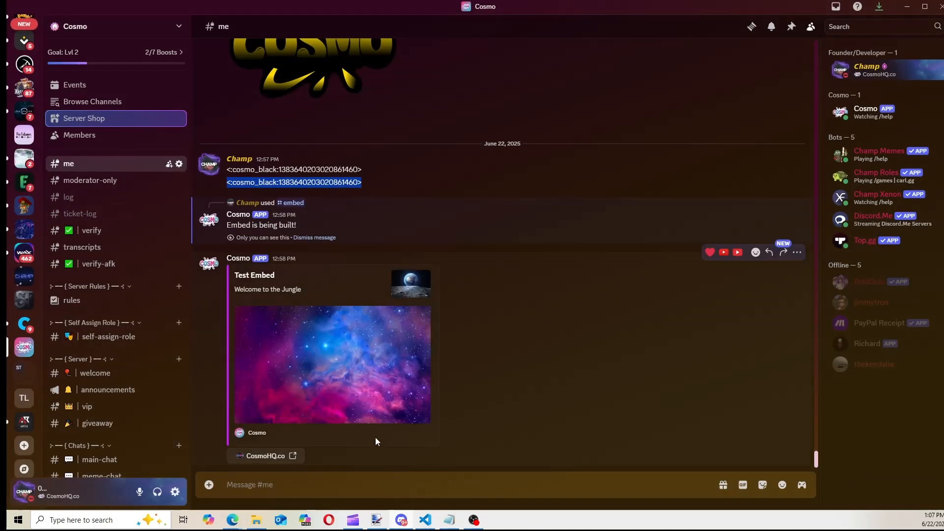
{"action": "left_click", "coordinate": [782, 484]}
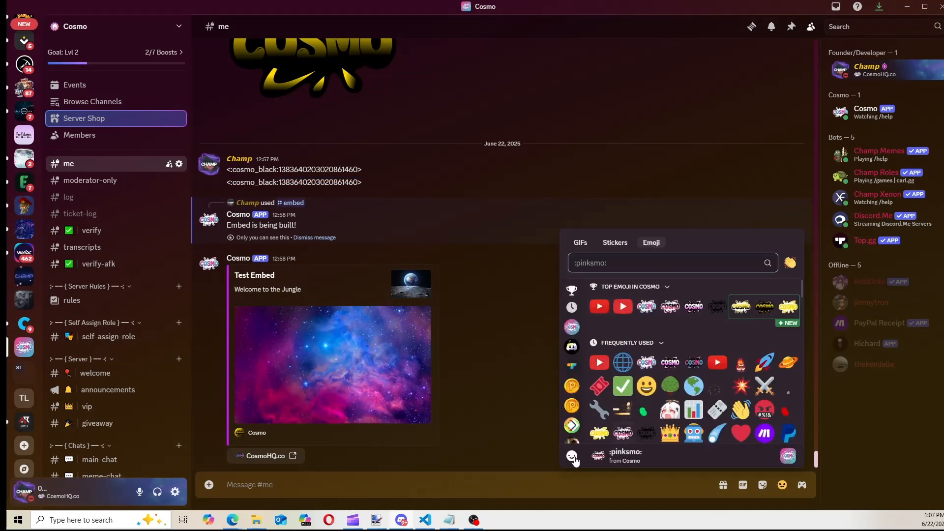
{"action": "scroll", "coordinate": [668, 390], "scroll_direction": "down", "scroll_amount": 10}
{"action": "scroll", "coordinate": [668, 390], "scroll_direction": "down", "scroll_amount": 15}
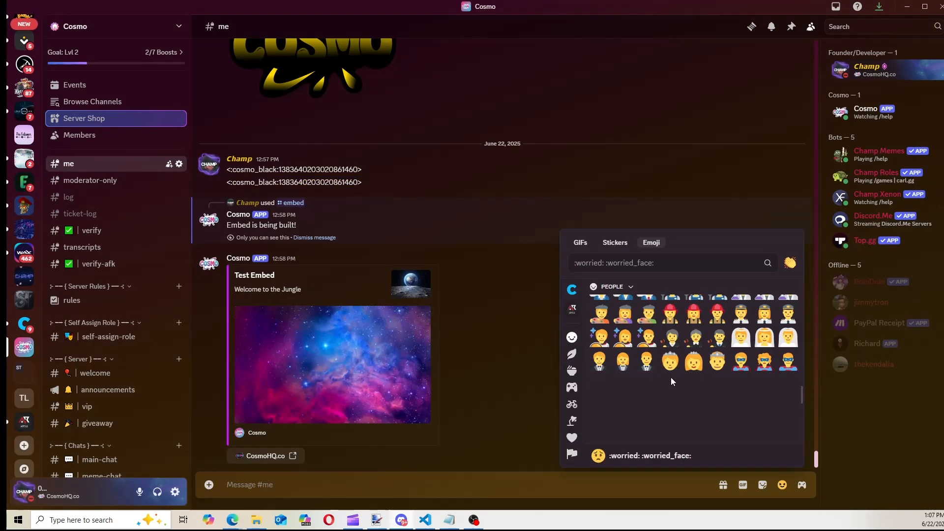
{"action": "scroll", "coordinate": [672, 383], "scroll_direction": "down", "scroll_amount": 15}
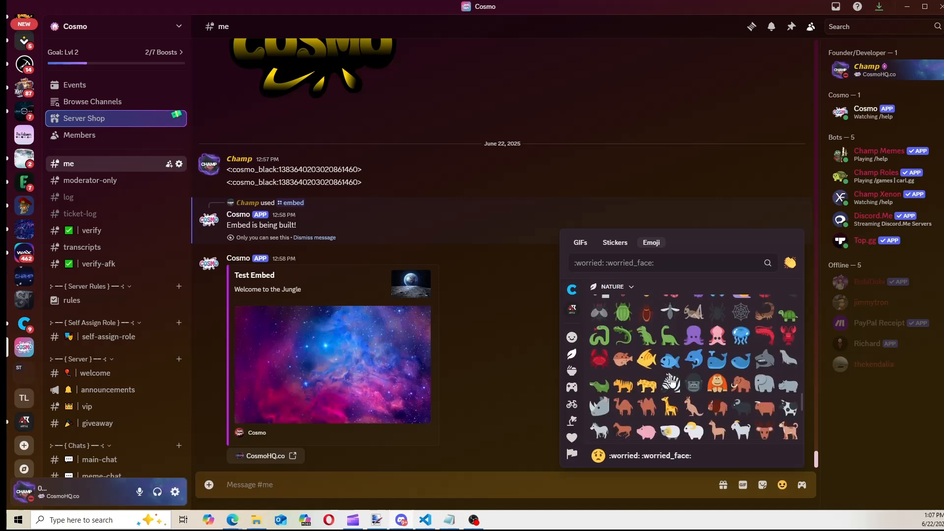
{"action": "scroll", "coordinate": [672, 383], "scroll_direction": "up", "scroll_amount": 3}
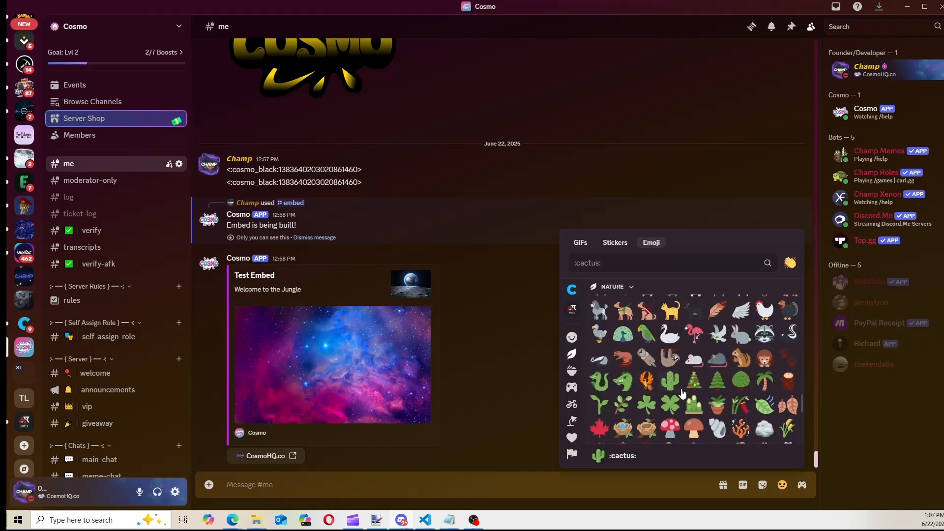
{"action": "left_click", "coordinate": [742, 383]}
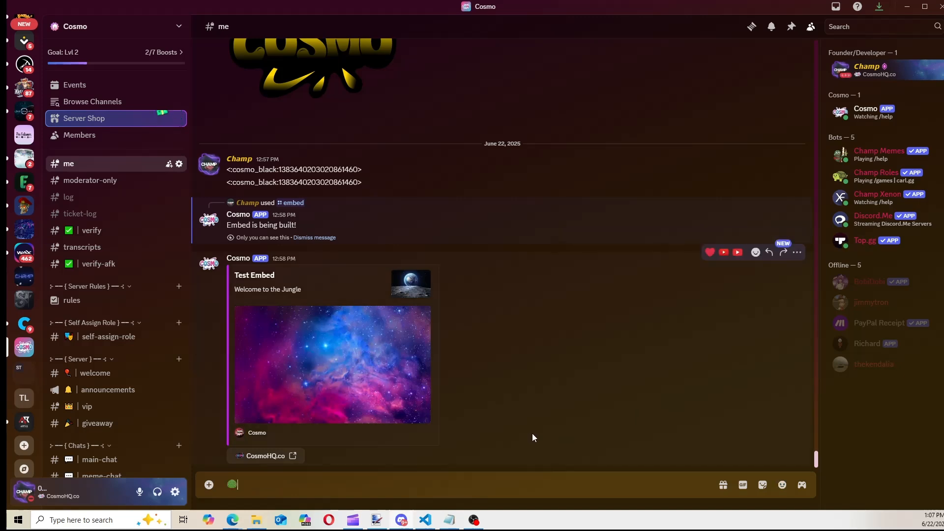
{"action": "key", "text": "Return"}
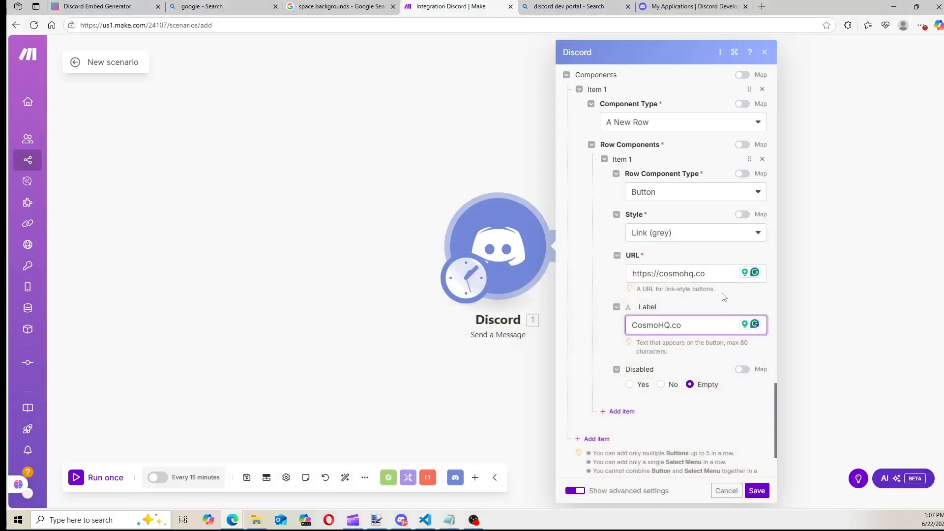
Step: Add the tree emoji before the button's label text in Make so that it reads "🌳 CosmoHQ.co"
{"action": "left_click", "coordinate": [632, 319]}
{"action": "type", "text": "🌳"}
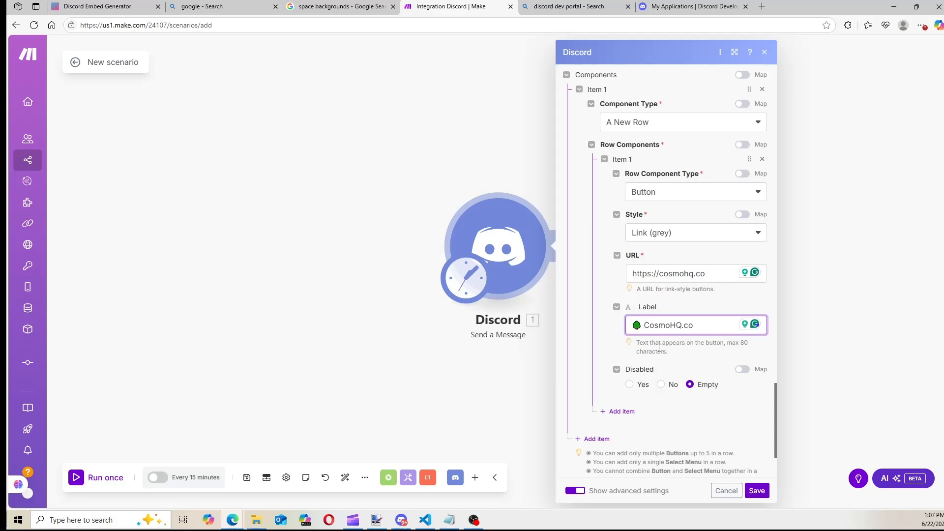
{"action": "scroll", "coordinate": [669, 383], "scroll_direction": "down", "scroll_amount": 2}
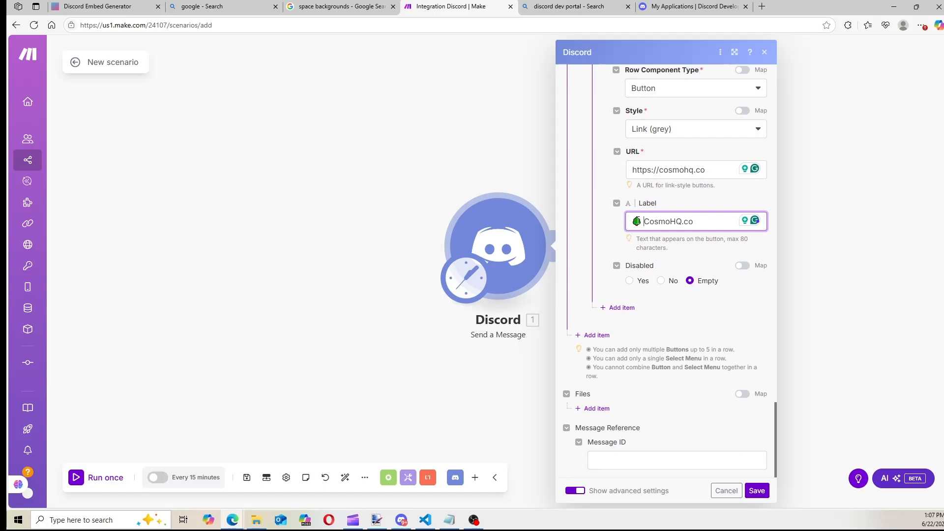
{"action": "left_click_drag", "start_coordinate": [643, 222], "coordinate": [632, 222]}
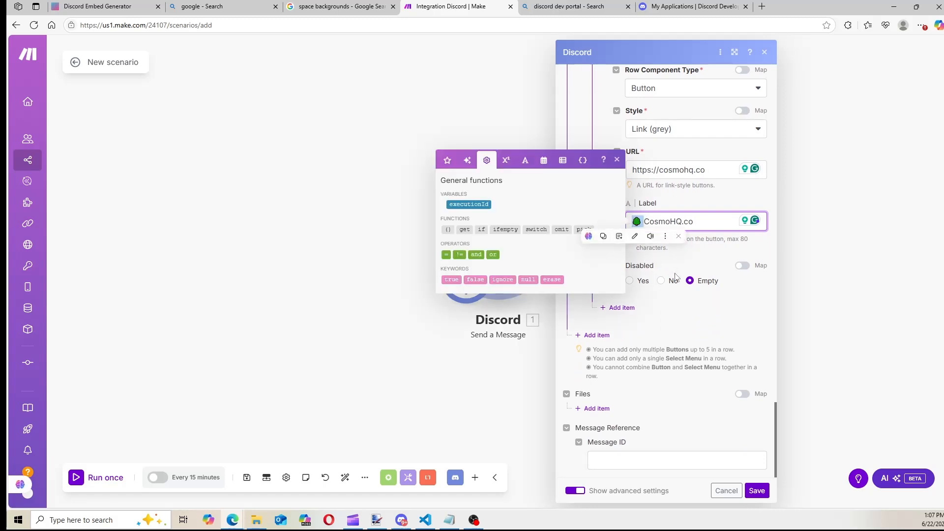
{"action": "left_click", "coordinate": [703, 262]}
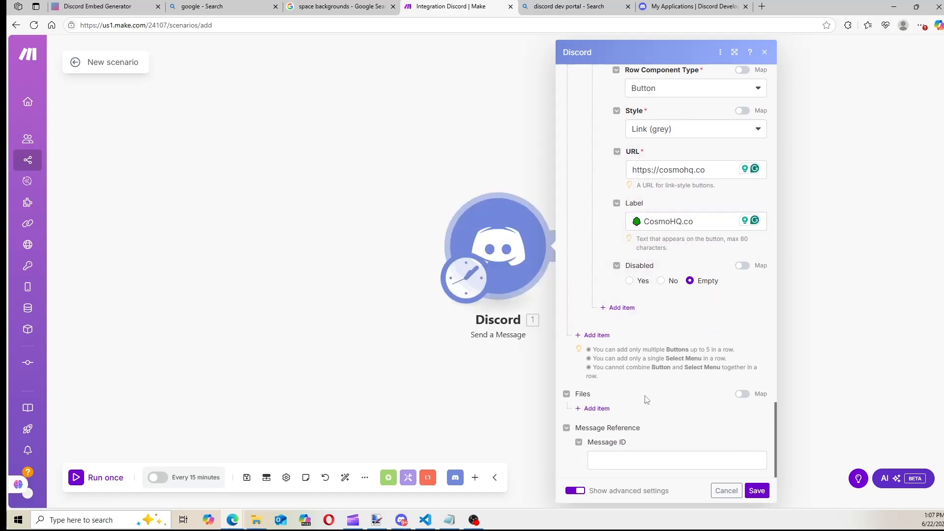
Step: Review the Send a Message module's settings, covering the button component, image and thumbnail URLs, embed text, channel and connection
{"action": "scroll", "coordinate": [647, 397], "scroll_direction": "up", "scroll_amount": 1}
{"action": "scroll", "coordinate": [646, 400], "scroll_direction": "up", "scroll_amount": 2}
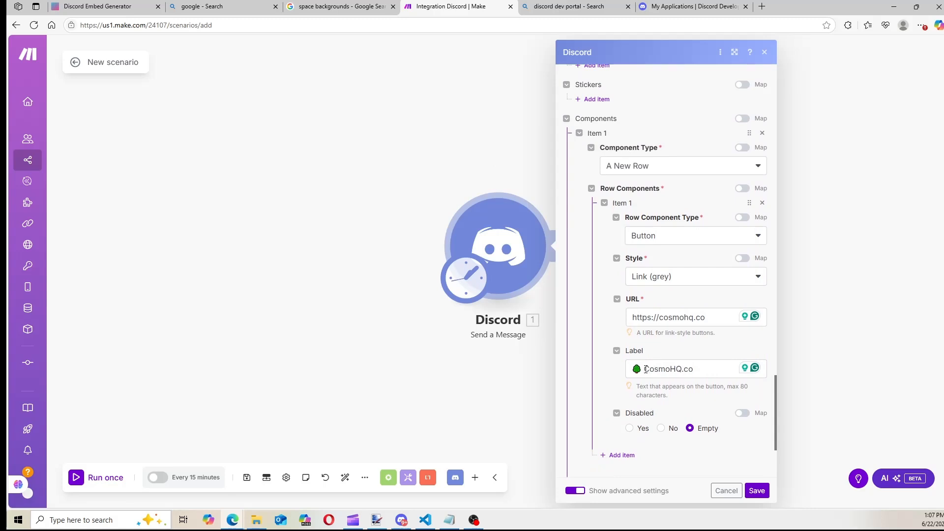
{"action": "scroll", "coordinate": [645, 369], "scroll_direction": "up", "scroll_amount": 15}
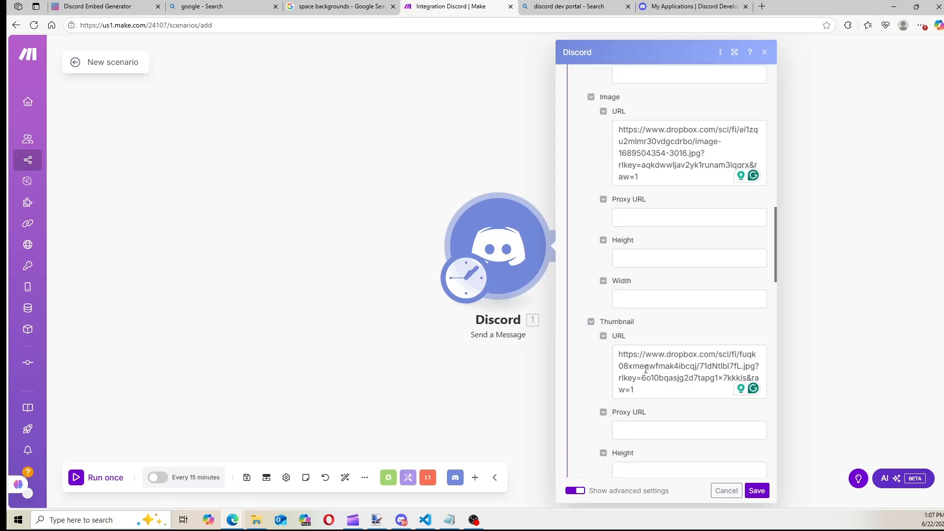
{"action": "scroll", "coordinate": [646, 369], "scroll_direction": "up", "scroll_amount": 15}
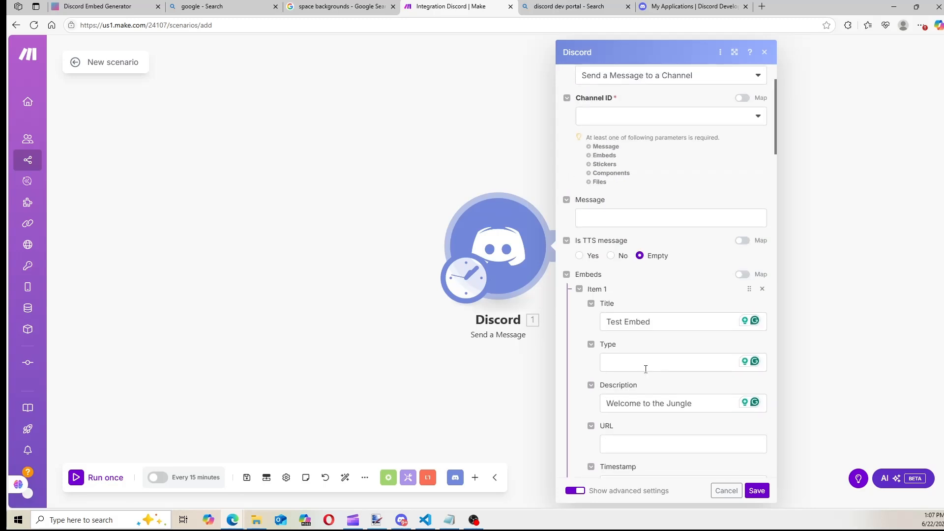
{"action": "scroll", "coordinate": [646, 369], "scroll_direction": "up", "scroll_amount": 2}
{"action": "scroll", "coordinate": [646, 369], "scroll_direction": "down", "scroll_amount": 20}
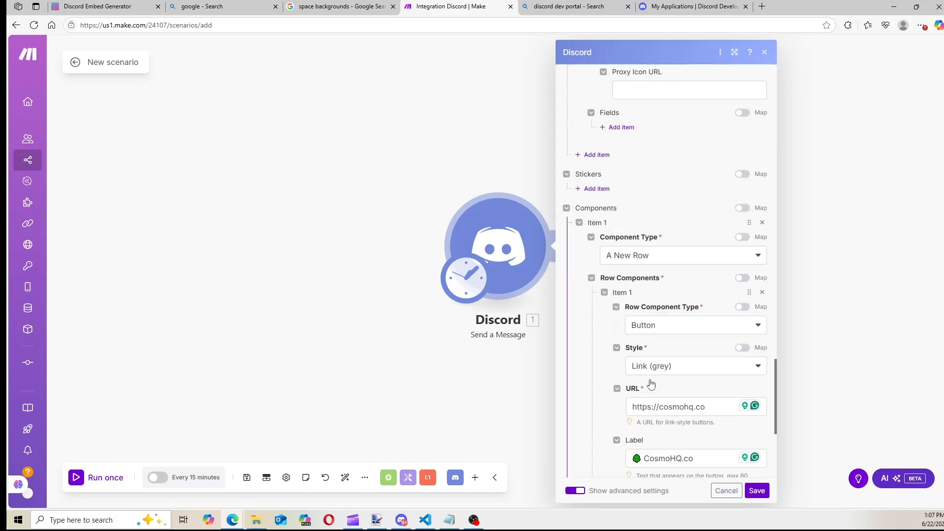
{"action": "scroll", "coordinate": [698, 331], "scroll_direction": "up", "scroll_amount": 12}
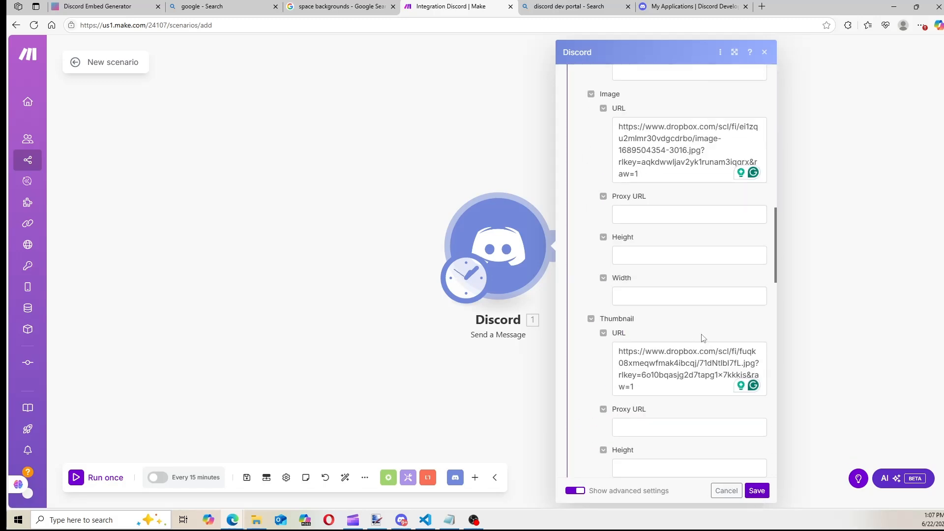
{"action": "scroll", "coordinate": [702, 339], "scroll_direction": "up", "scroll_amount": 15}
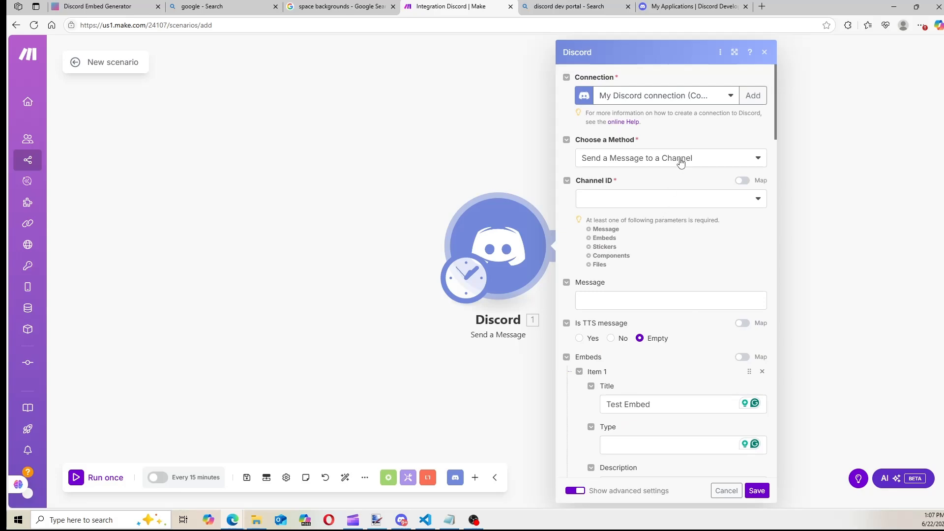
Step: Copy the channel ID of the "me" channel in Discord and return to Make
{"action": "left_click", "coordinate": [402, 520]}
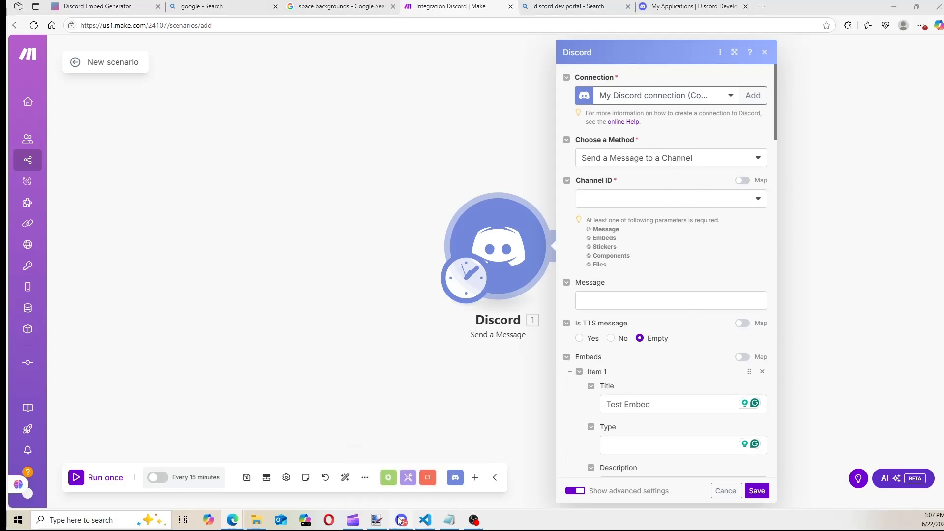
{"action": "right_click", "coordinate": [91, 163]}
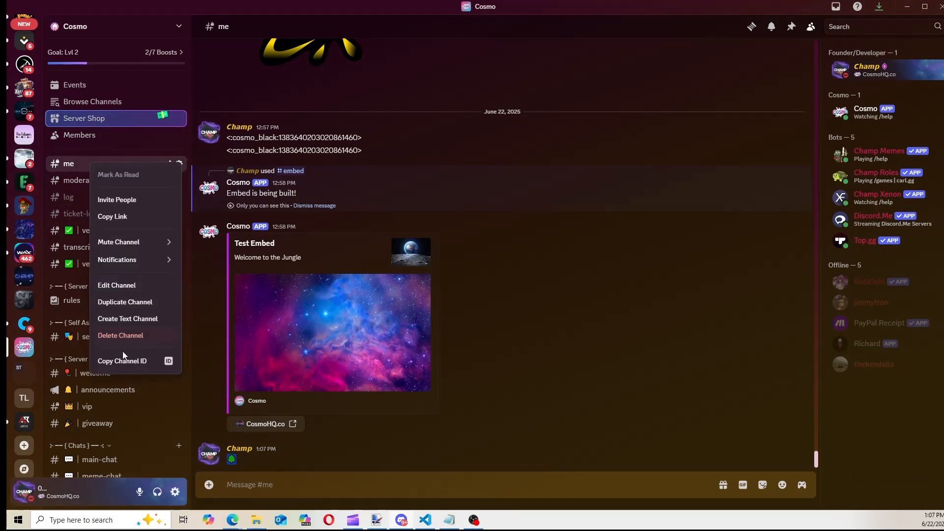
{"action": "left_click", "coordinate": [121, 366]}
{"action": "left_click", "coordinate": [907, 6]}
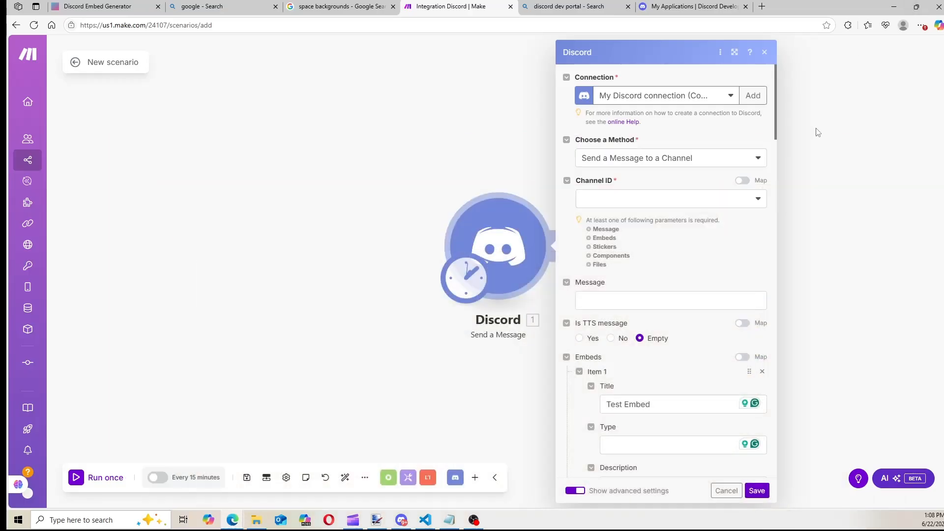
Step: Enable mapping for Channel ID, enter the copied channel ID and save the module settings
{"action": "left_click", "coordinate": [742, 200]}
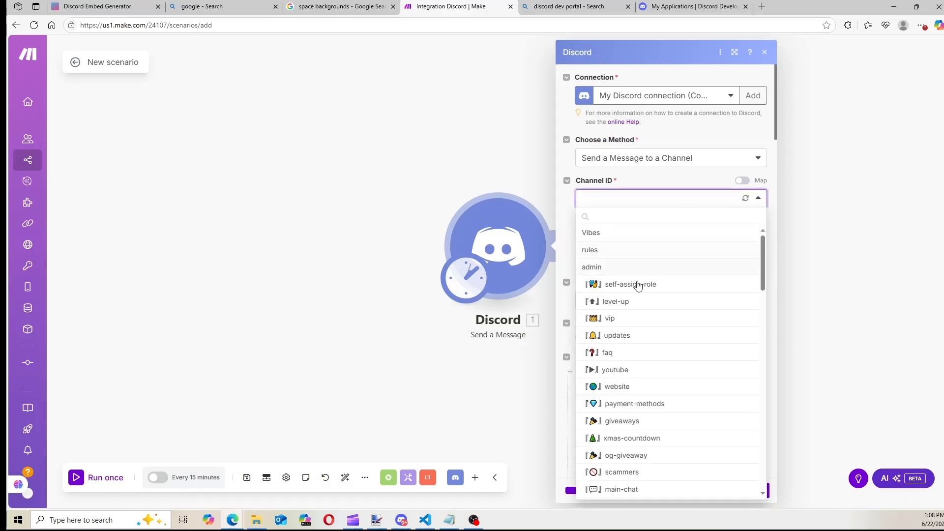
{"action": "left_click", "coordinate": [742, 181]}
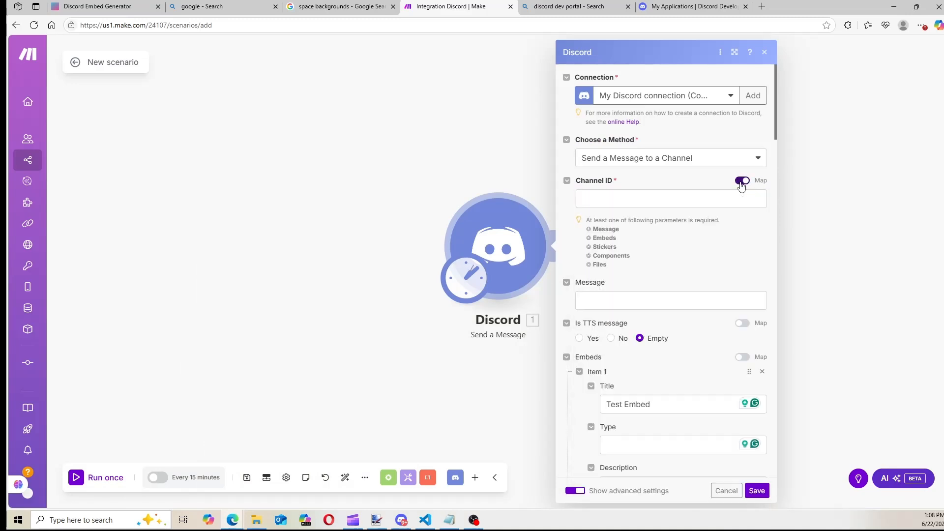
{"action": "left_click", "coordinate": [733, 198]}
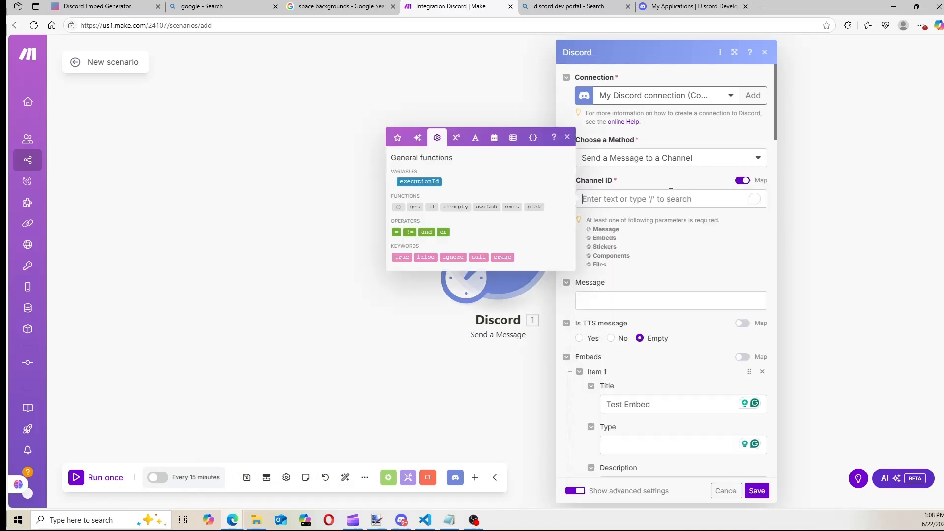
{"action": "key", "text": "ctrl+v"}
{"action": "left_click", "coordinate": [758, 491]}
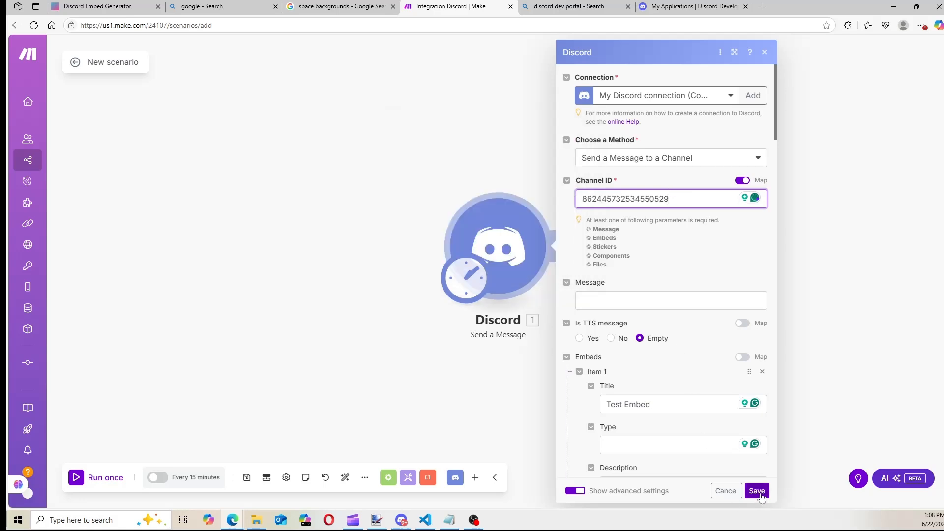
Step: Run the Discord Send a Message module and check the posted embed in Discord's "me" channel
{"action": "right_click", "coordinate": [520, 250]}
{"action": "left_click", "coordinate": [545, 270]}
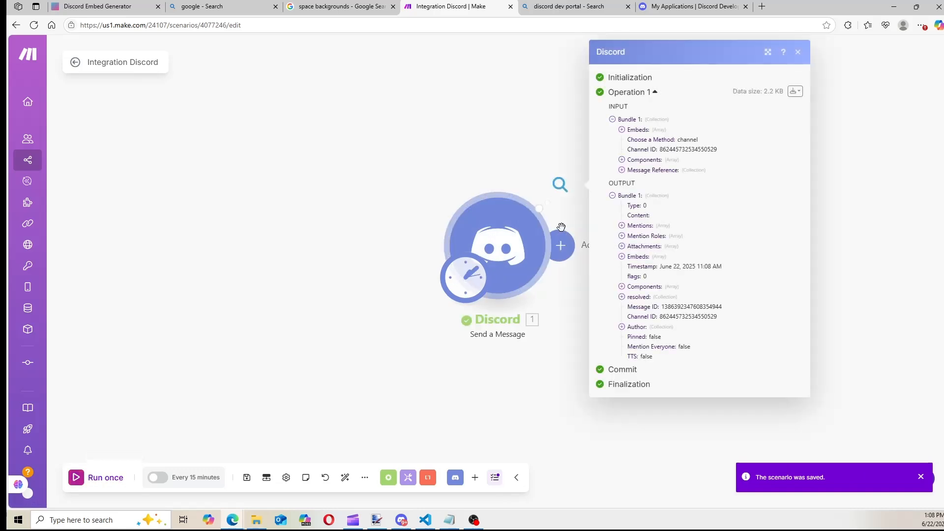
{"action": "left_click", "coordinate": [402, 519]}
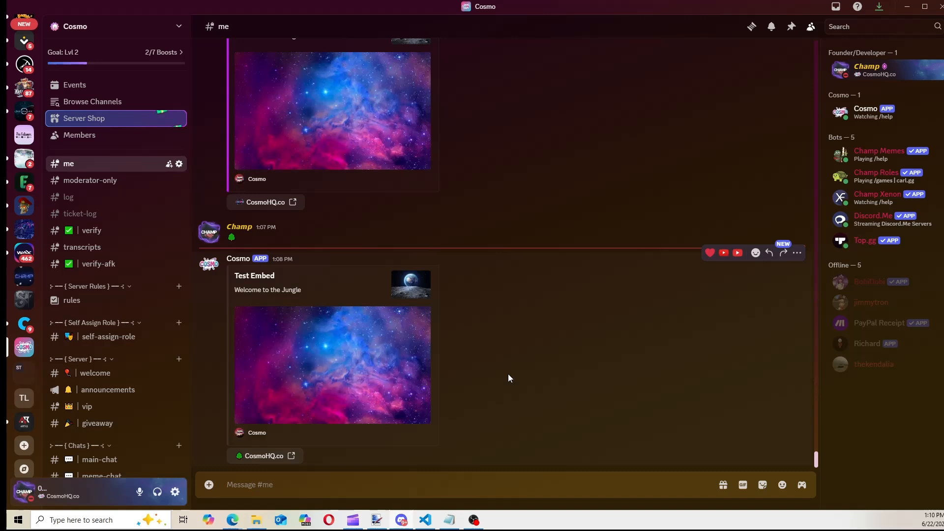
Step: Switch to the Cosmo website in the browser and look through the bot's feature commands
{"action": "key", "text": "alt+Tab"}
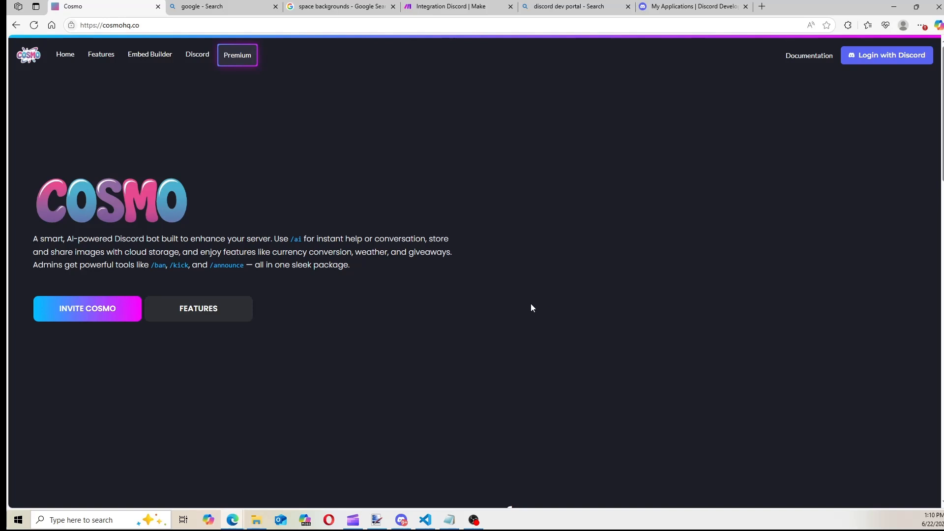
{"action": "scroll", "coordinate": [590, 322], "scroll_direction": "down", "scroll_amount": 4}
{"action": "scroll", "coordinate": [590, 324], "scroll_direction": "down", "scroll_amount": 3}
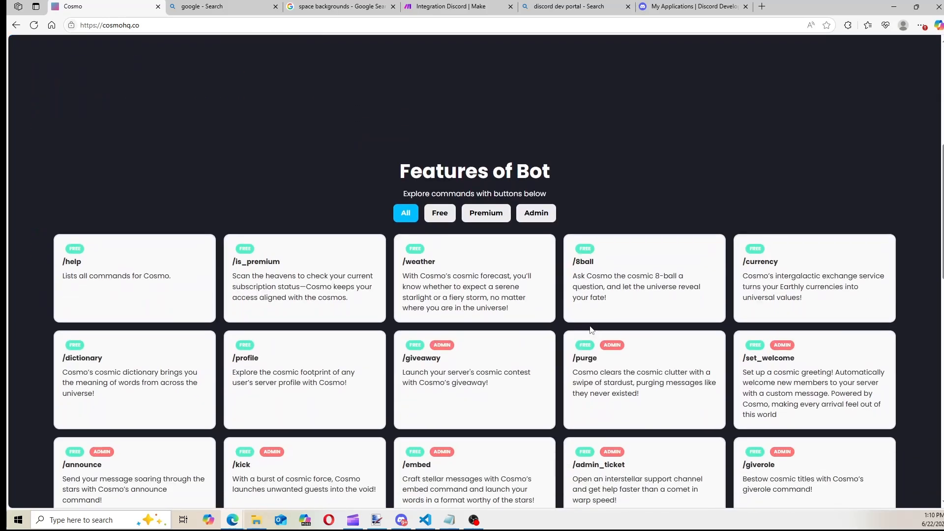
{"action": "scroll", "coordinate": [444, 377], "scroll_direction": "down", "scroll_amount": 3}
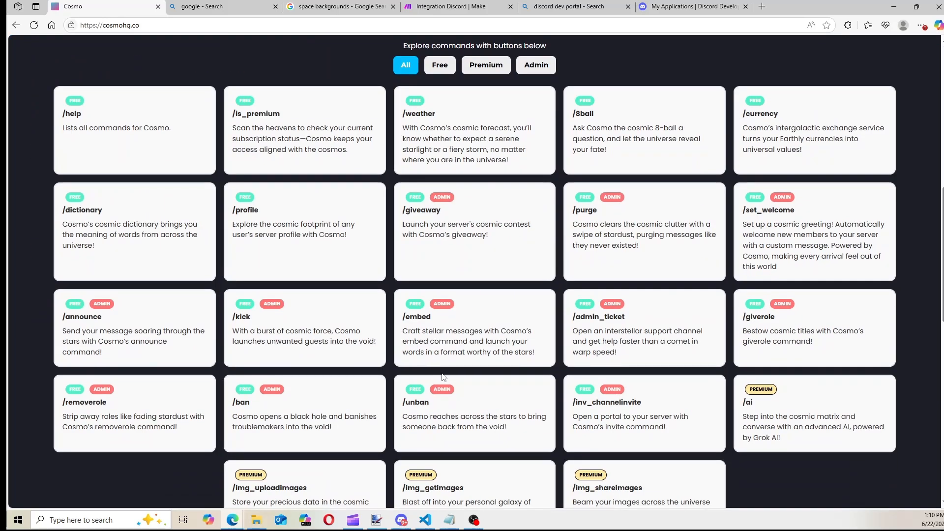